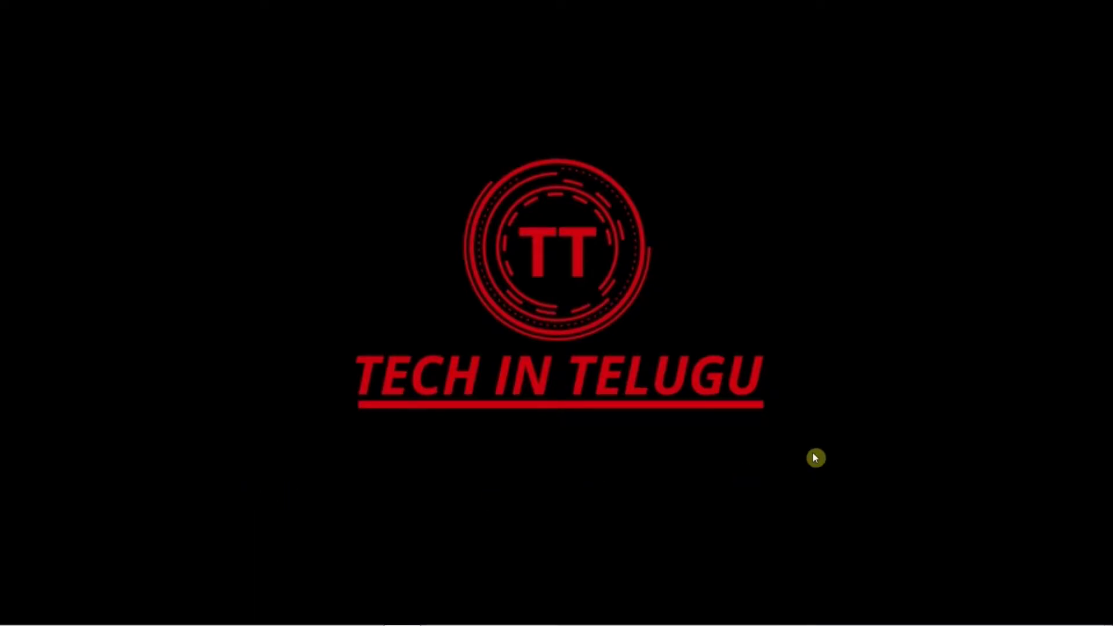
Switch to Avid Media Composer and select the BASIC title in the titles bin.
mouse_move(474, 624)
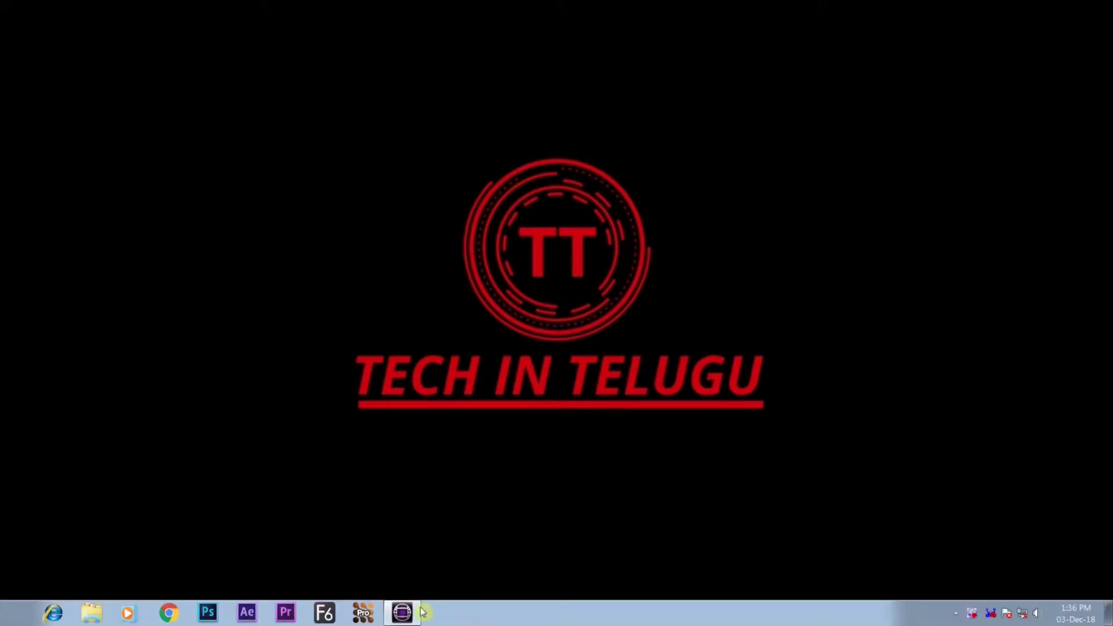
left_click(402, 618)
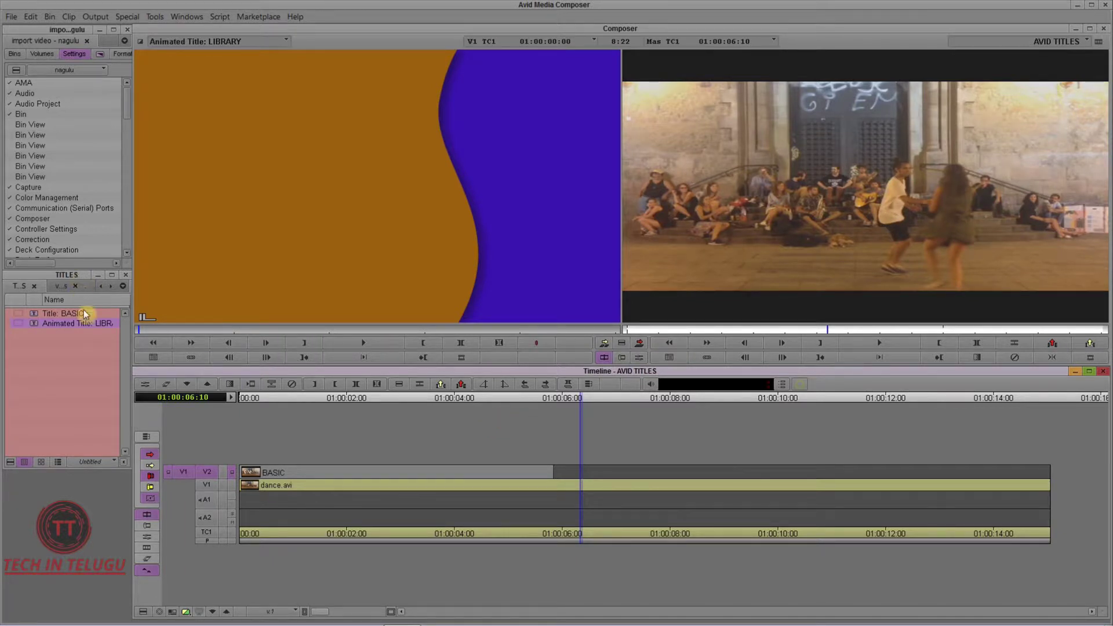
left_click(44, 313)
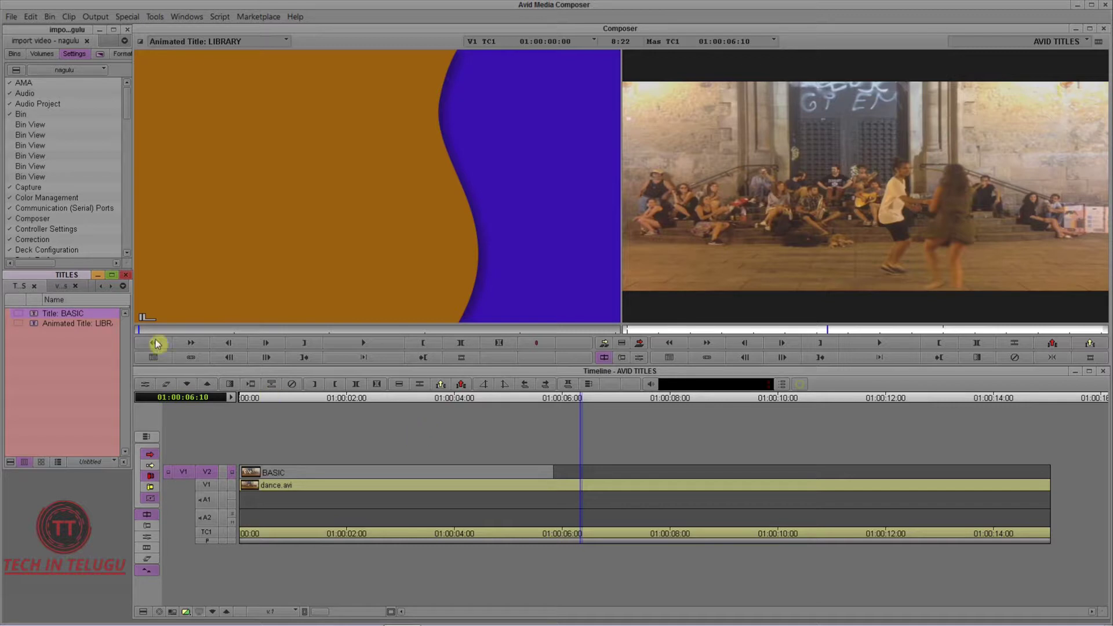
Scrub the timeline to preview DANCE over the dance footage, then select the BASIC clip on V2.
left_click_drag(139, 318, 341, 467)
left_click_drag(560, 403, 336, 428)
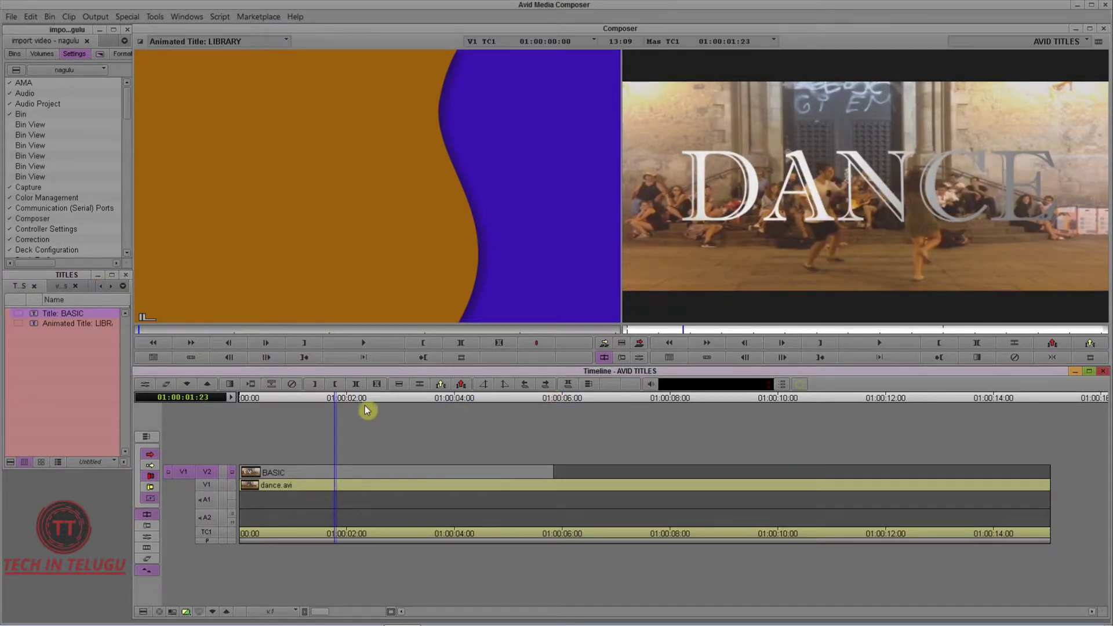
mouse_move(334, 397)
left_mouse_down()
mouse_move(482, 426)
mouse_move(312, 400)
left_mouse_up()
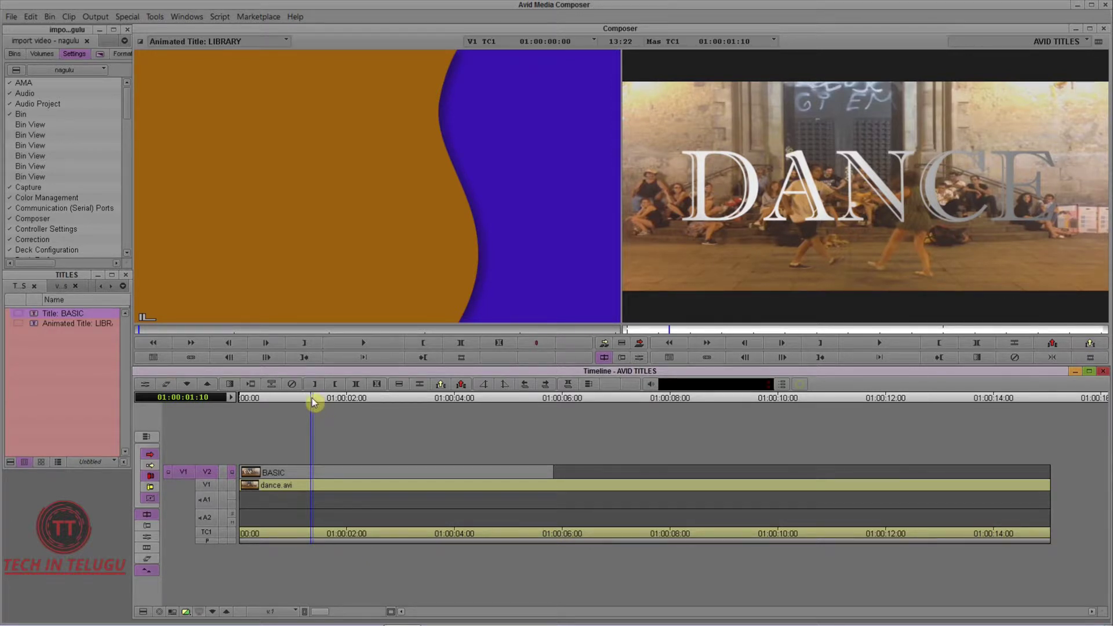
left_click_drag(311, 399, 348, 405)
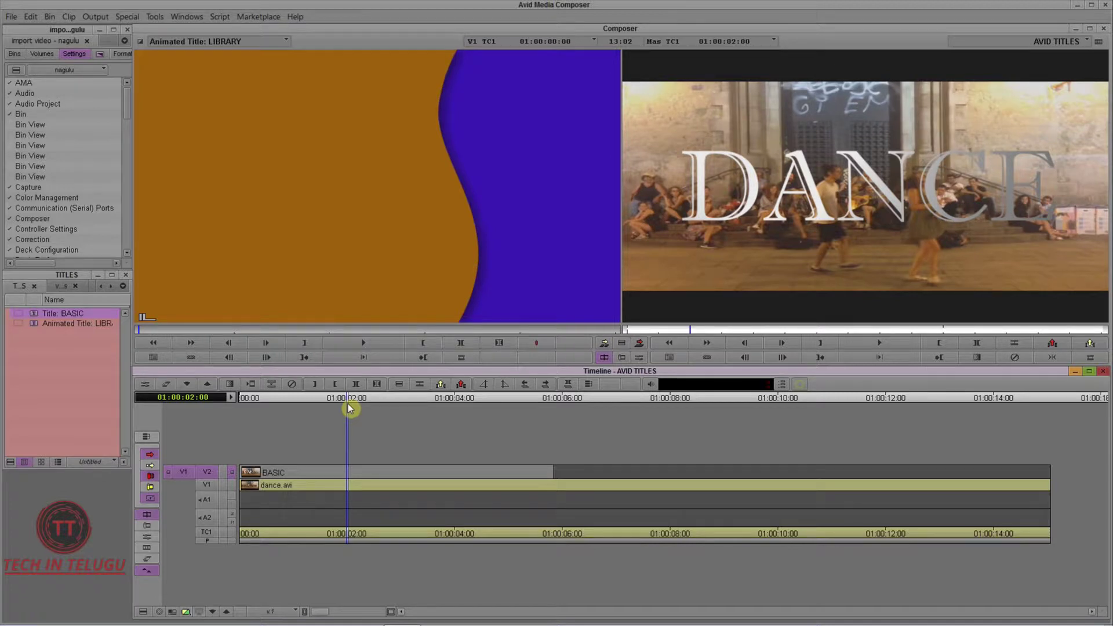
mouse_move(348, 404)
left_mouse_down()
mouse_move(282, 404)
mouse_move(307, 406)
left_mouse_up()
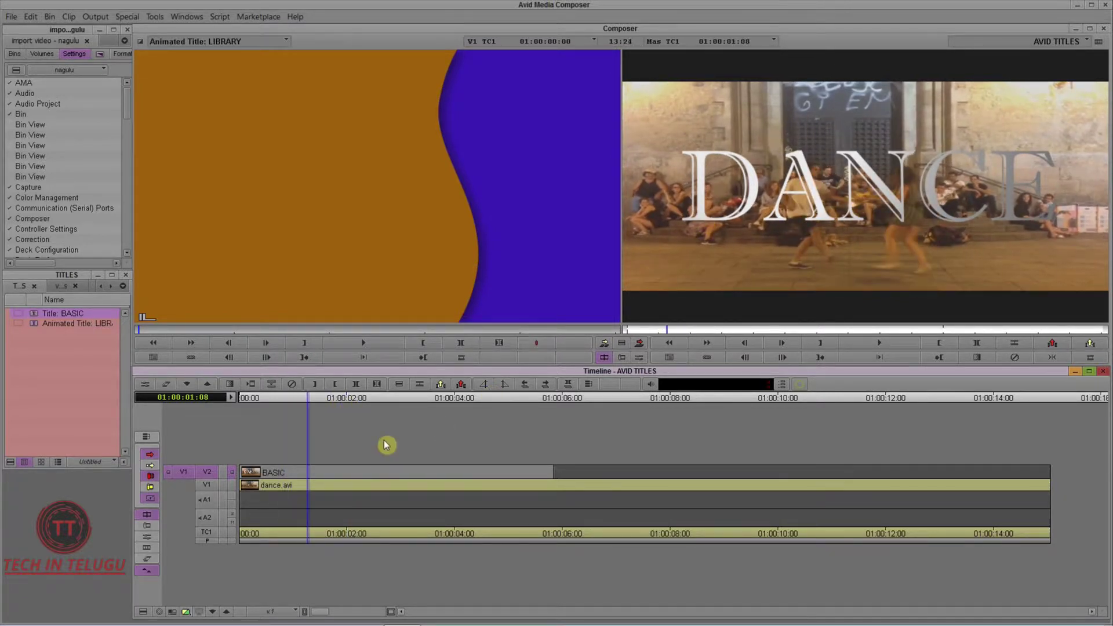
left_click(336, 471)
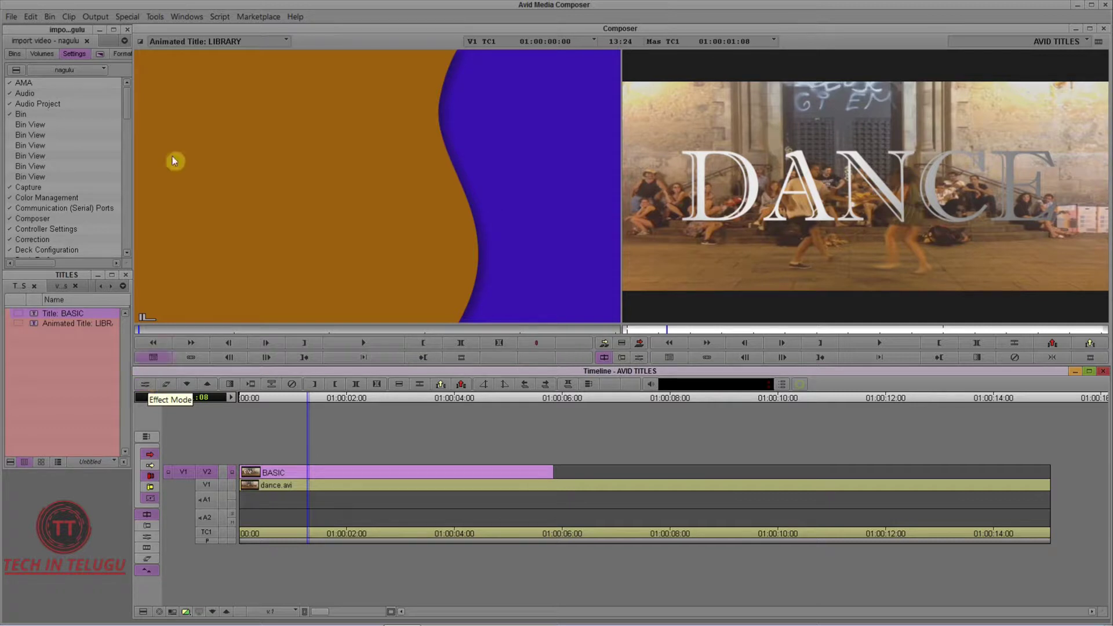
Open the Effect Editor for the BASIC title from the Tools menu.
left_click(154, 16)
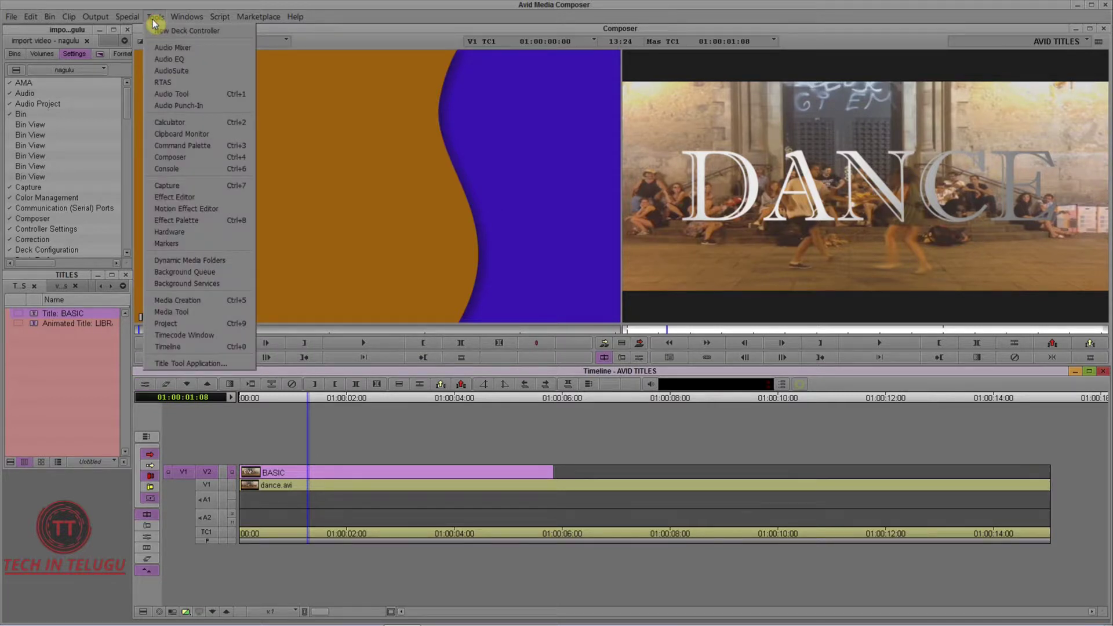
left_click(179, 198)
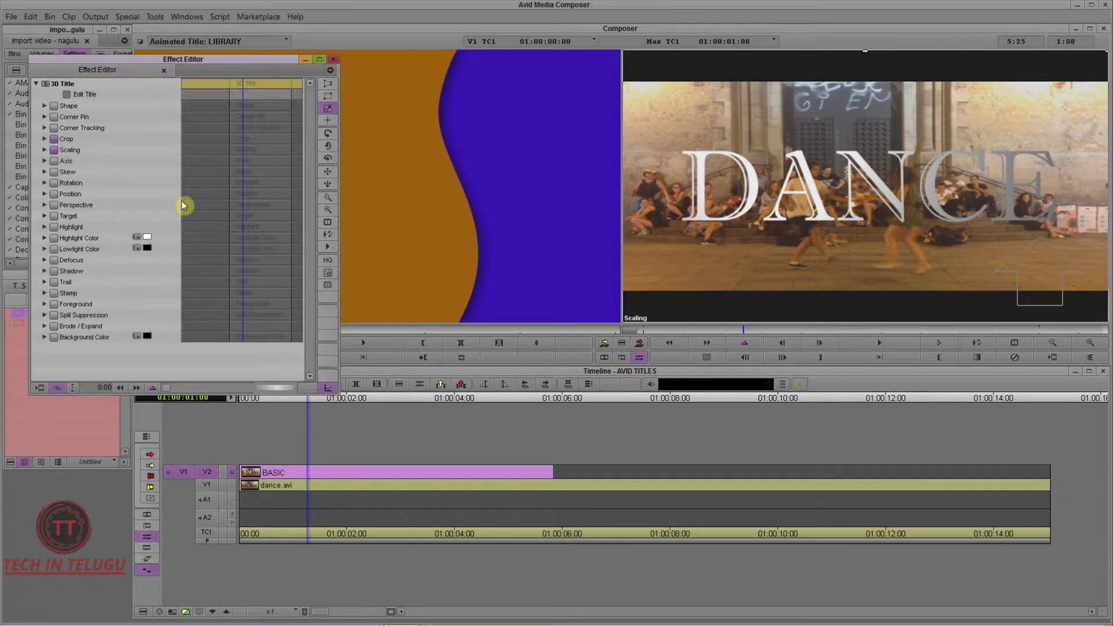
left_click_drag(224, 58, 221, 37)
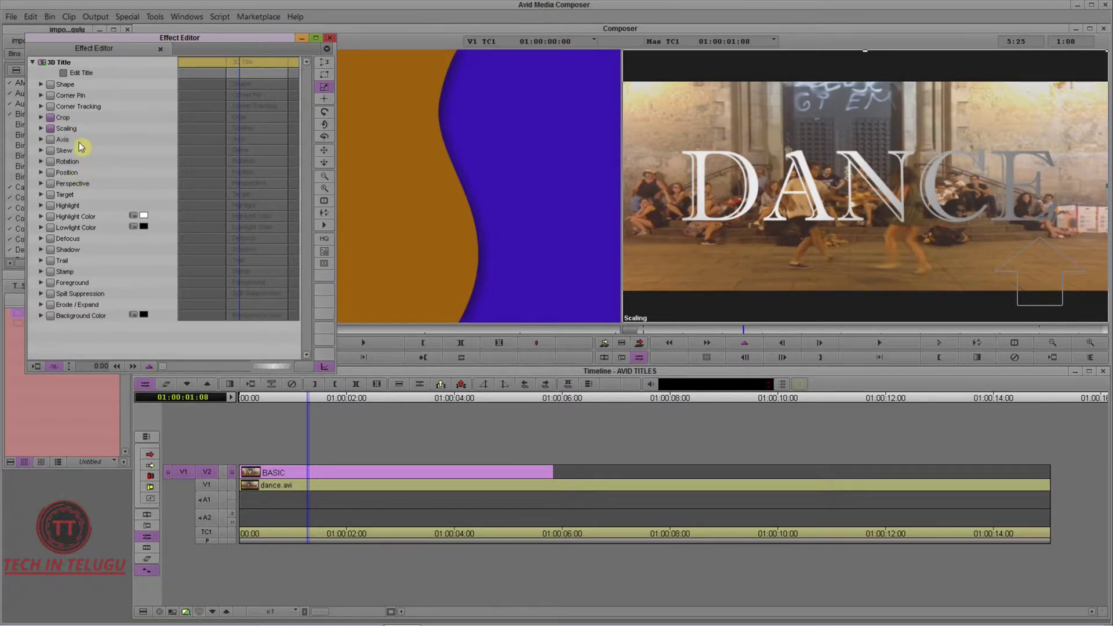
Enable Rotation, try a Y spin up to 720, reset it to 0, and collapse Rotation.
left_click(50, 161)
left_click(41, 162)
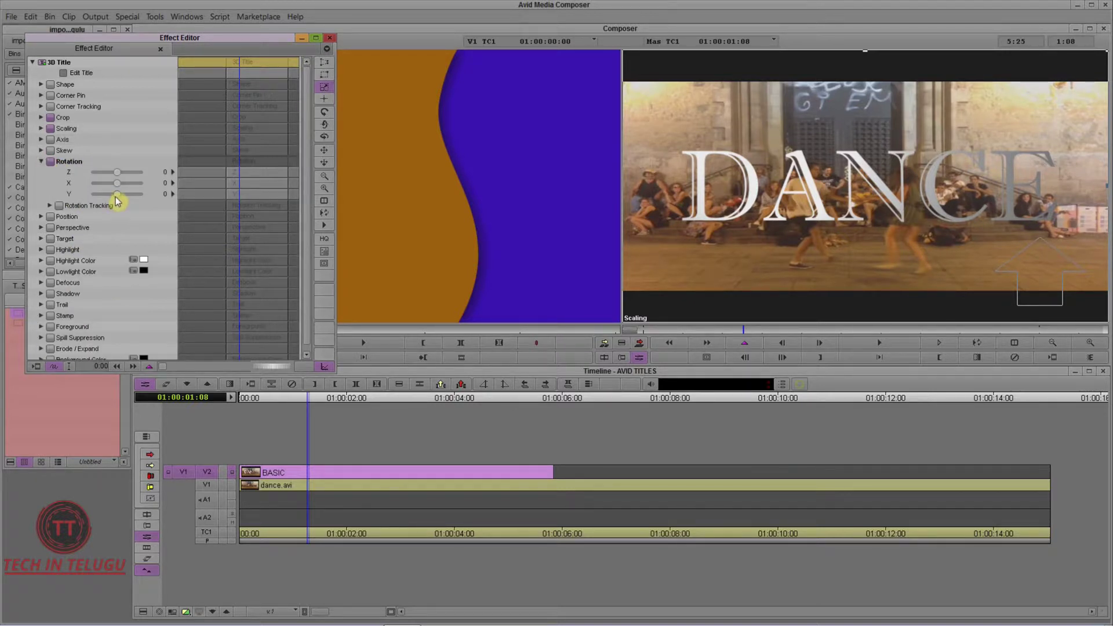
left_click_drag(119, 198, 124, 199)
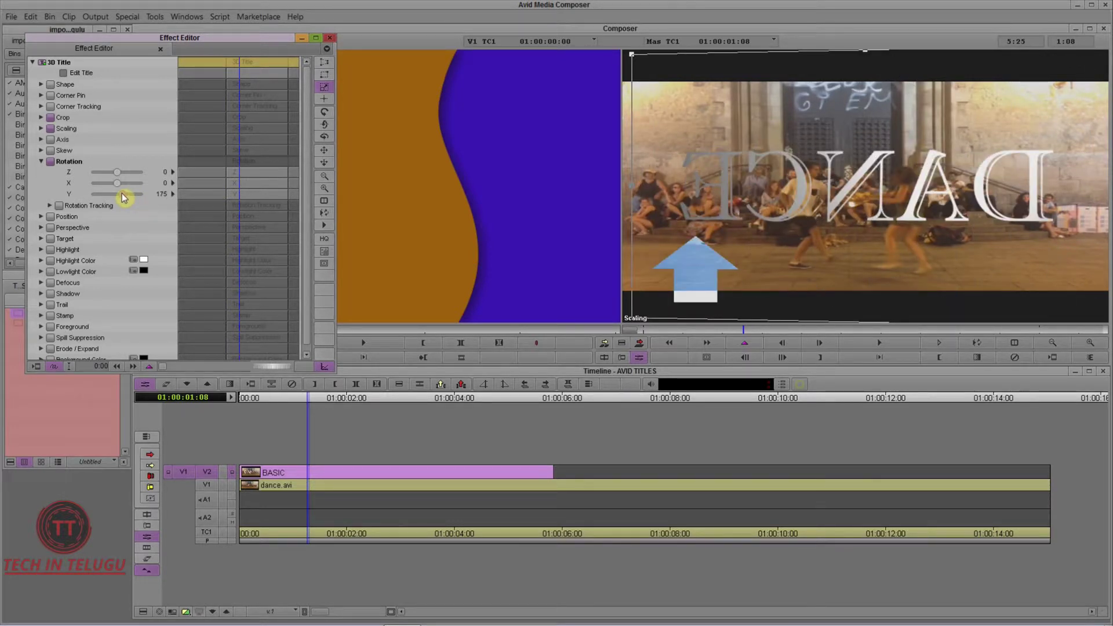
left_click_drag(123, 198, 131, 198)
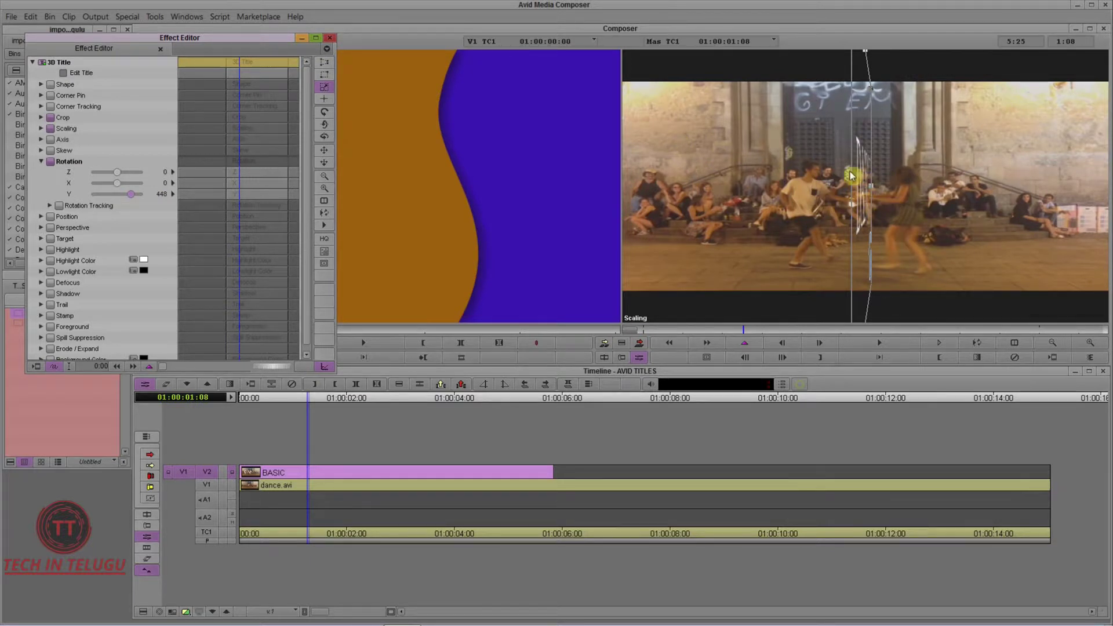
left_click(161, 194)
type("720")
key("Return")
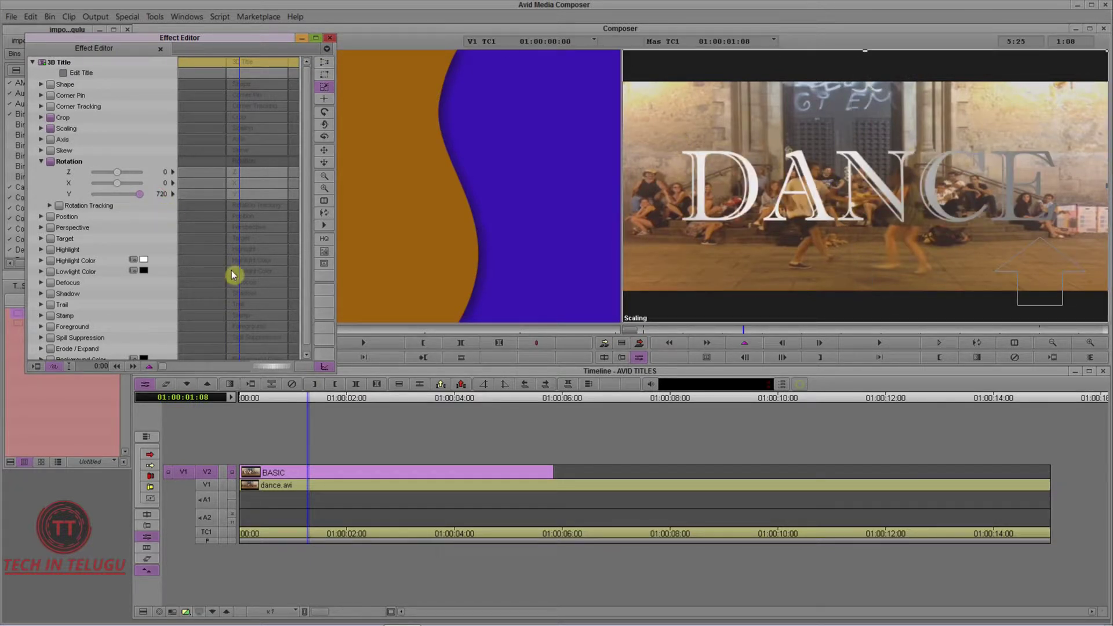
left_click(41, 163)
left_click(42, 161)
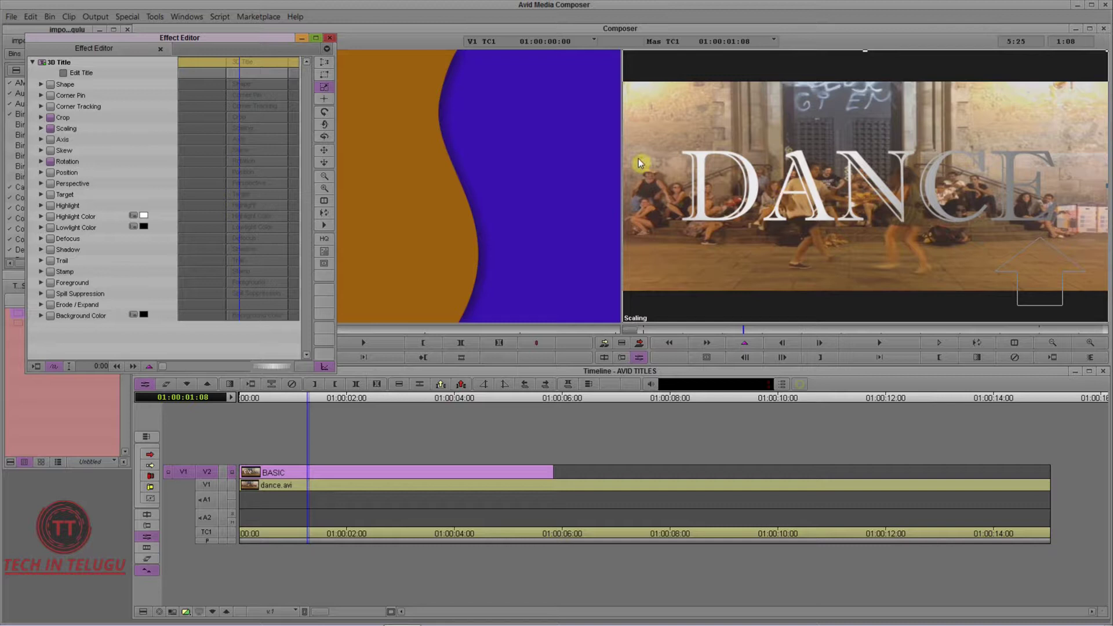
Close the Effect Editor and delete the BASIC title clip from V2.
left_click(331, 44)
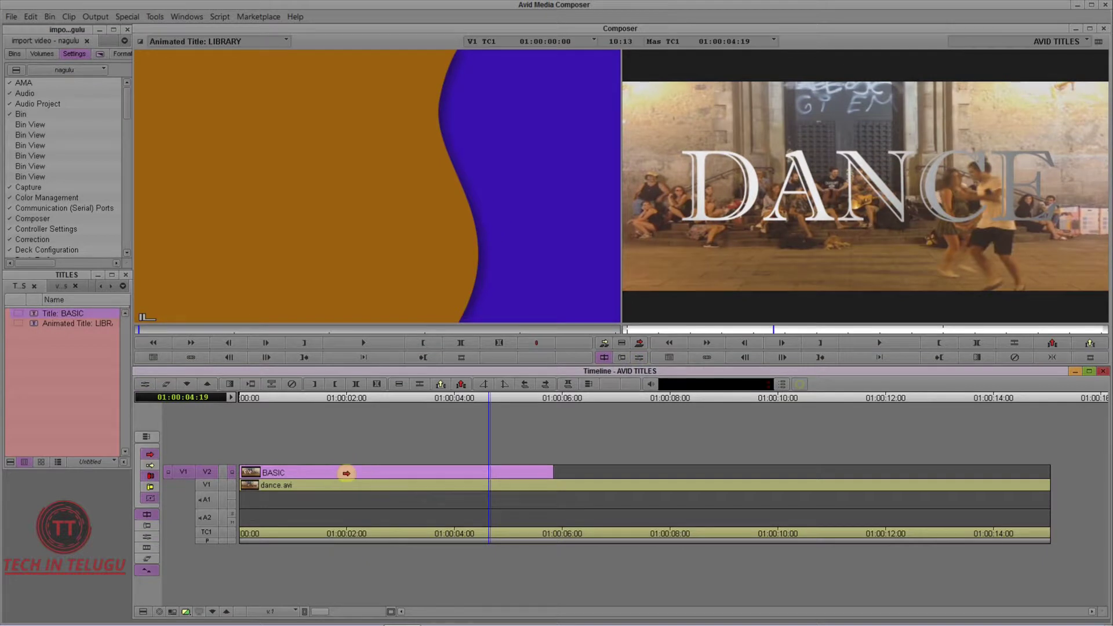
left_click(346, 473)
key("Delete")
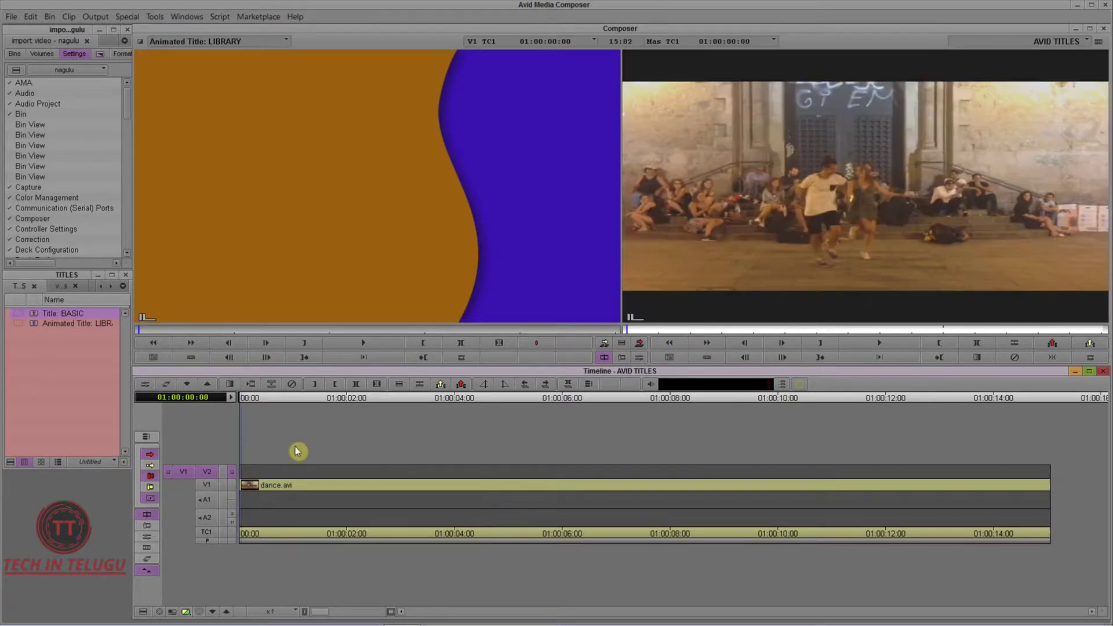
Create a new title in Marquee via Clip > New Title.
left_click(75, 19)
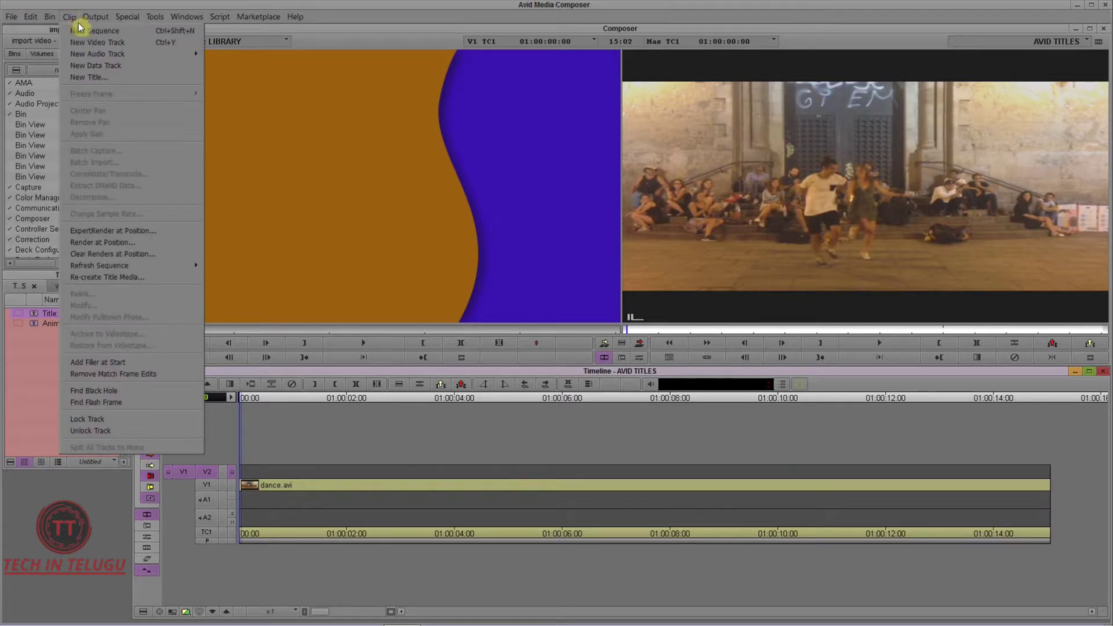
left_click(93, 78)
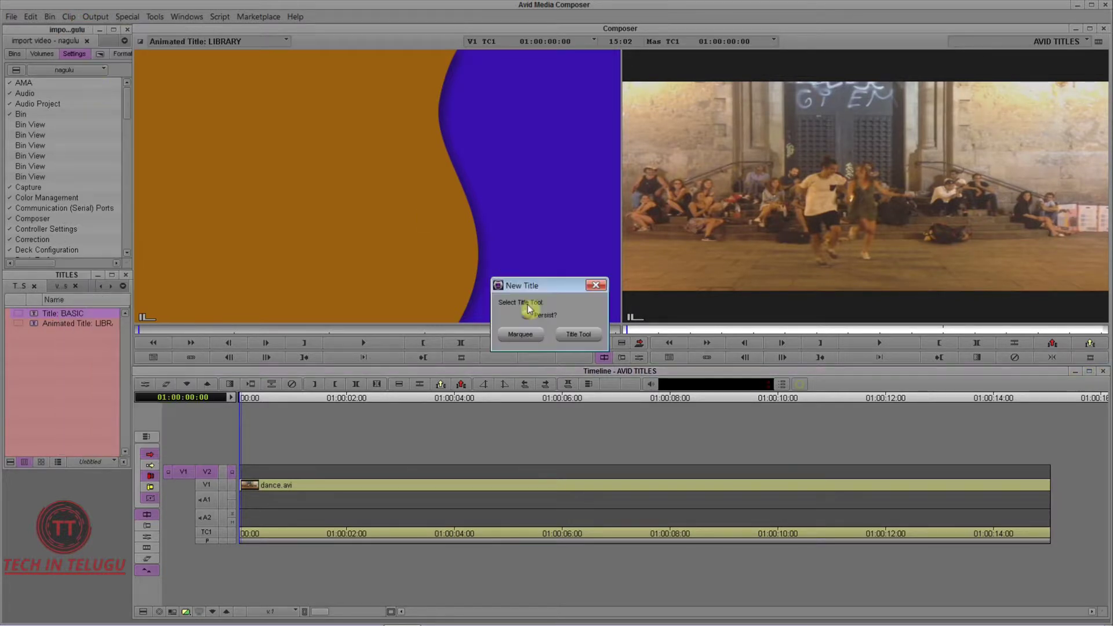
left_click(521, 335)
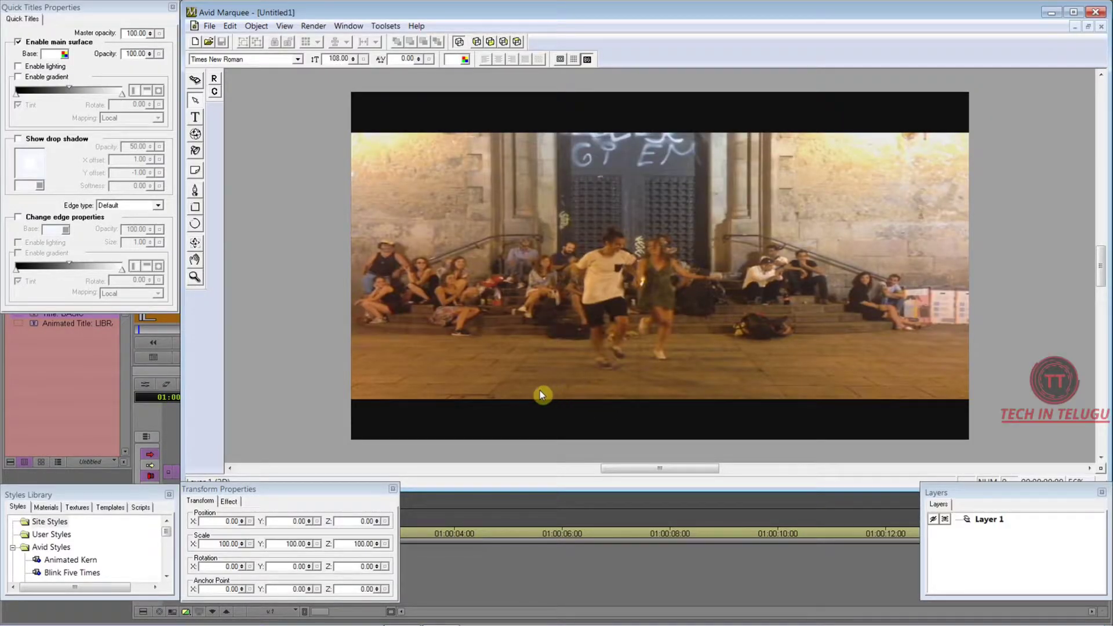
Hide the reference video, show safe guides, and type a widened 'DANCE' text box.
left_click(587, 60)
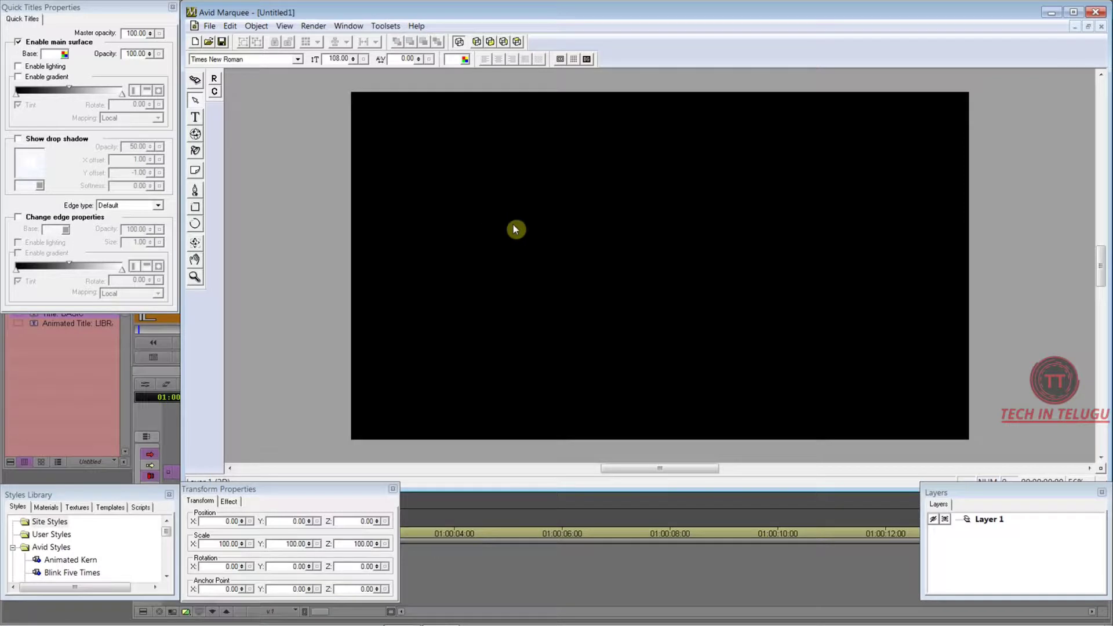
left_click(561, 59)
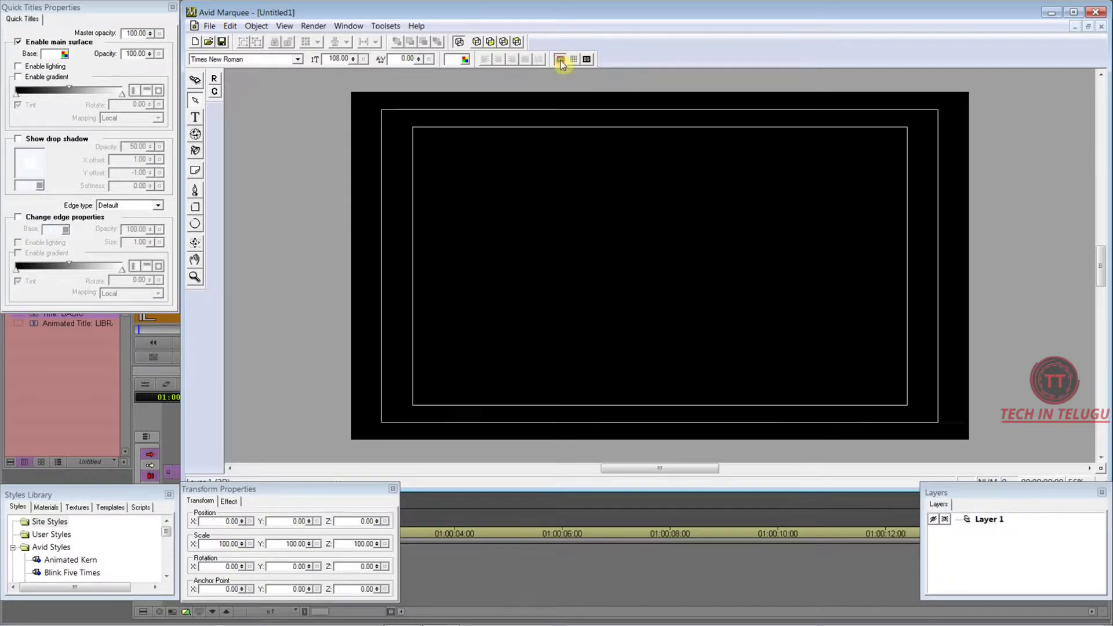
left_click(198, 119)
left_click(495, 238)
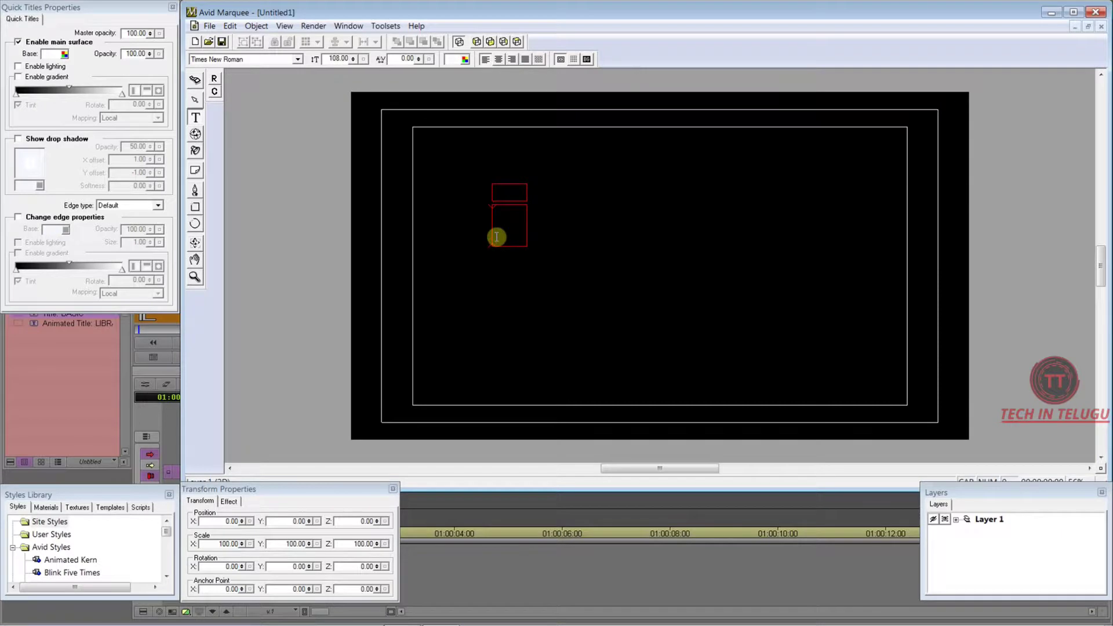
type("DANCE")
key("Escape")
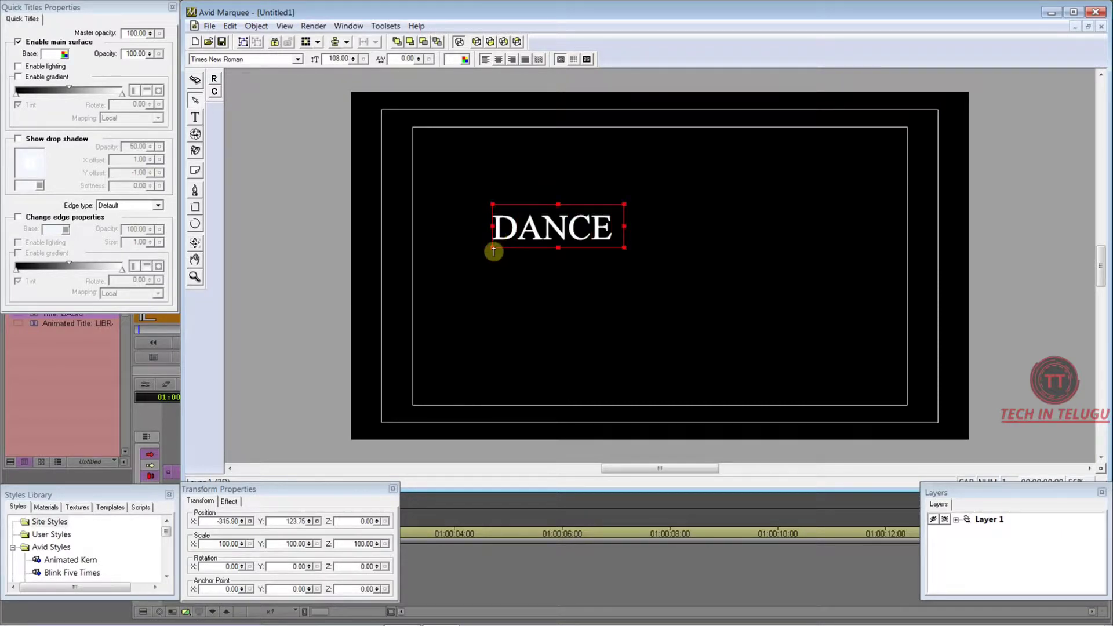
left_click_drag(487, 248, 424, 263)
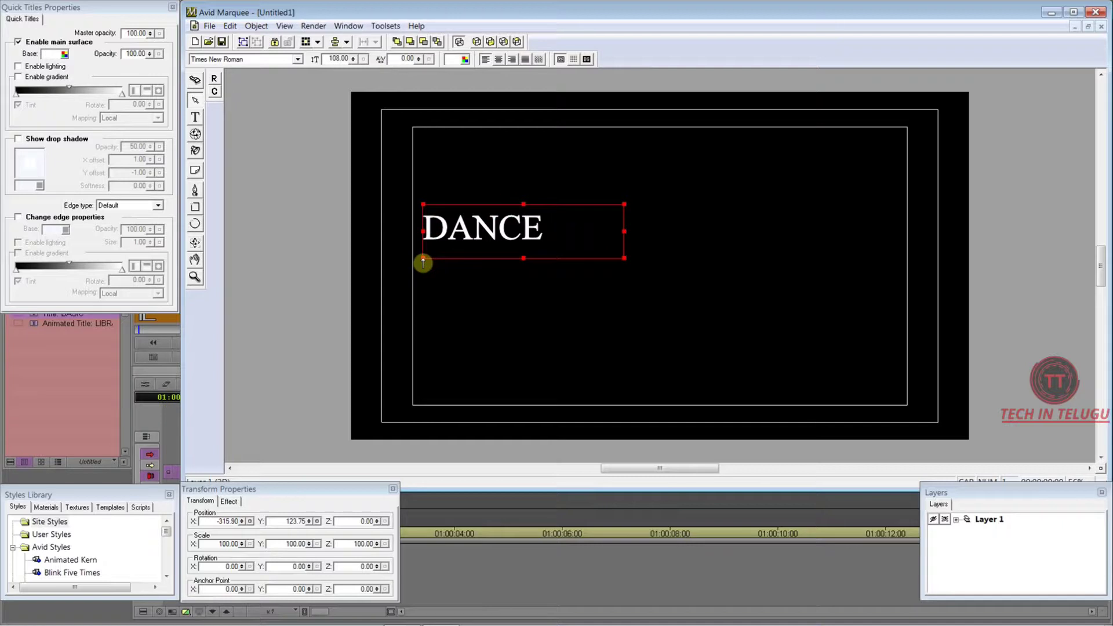
Set DANCE in Imprint MT Shadow and increase its font size.
left_click(286, 60)
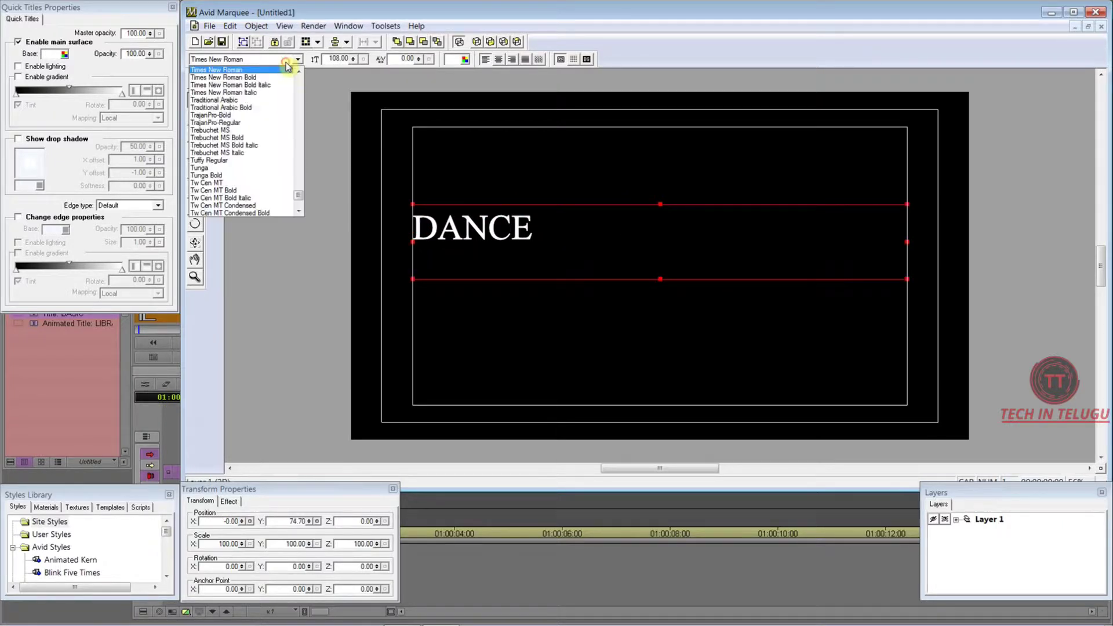
scroll(261, 80, "up", 10)
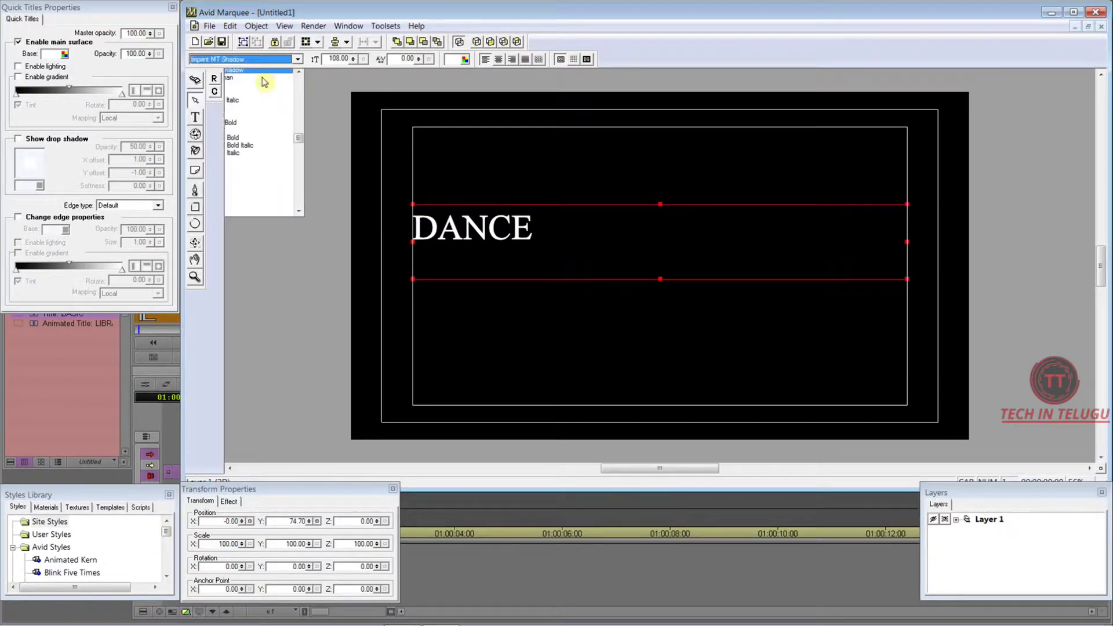
left_click(261, 79)
left_click_drag(353, 58, 354, 12)
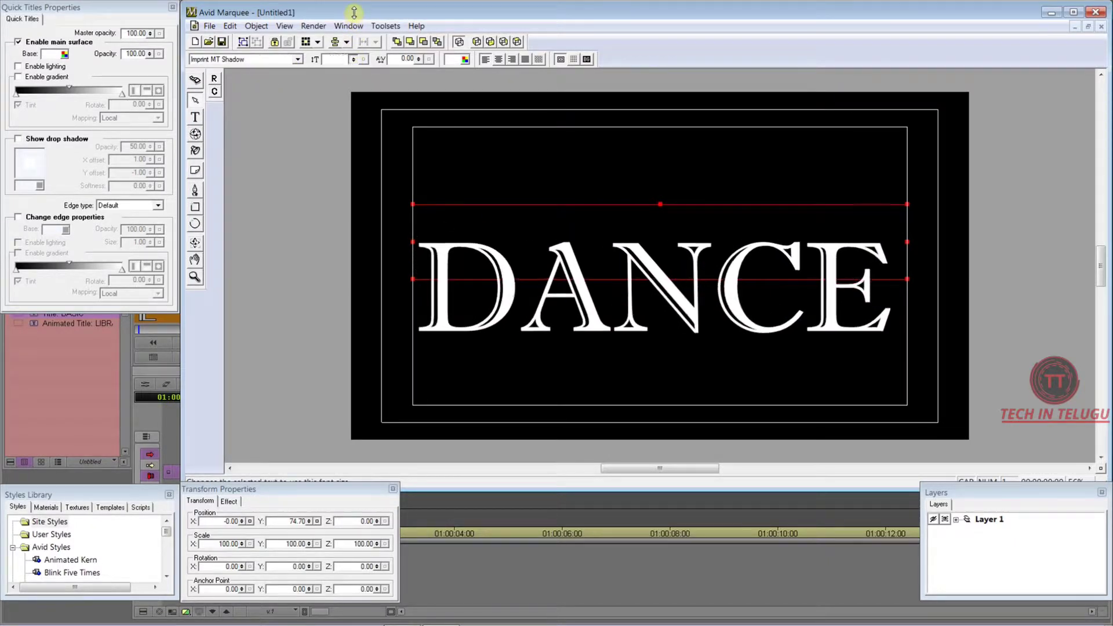
Enlarge and centre DANCE, give it extrude depth 20, and enable lighting.
mouse_move(660, 279)
left_mouse_down()
mouse_move(660, 373)
mouse_move(668, 279)
left_mouse_up()
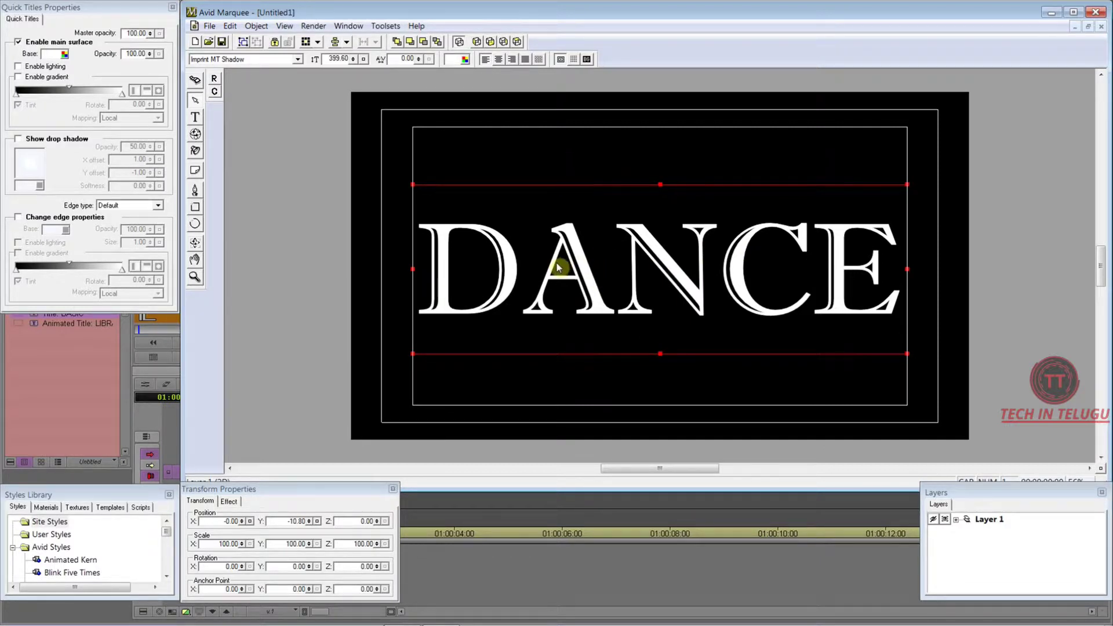
left_click(235, 503)
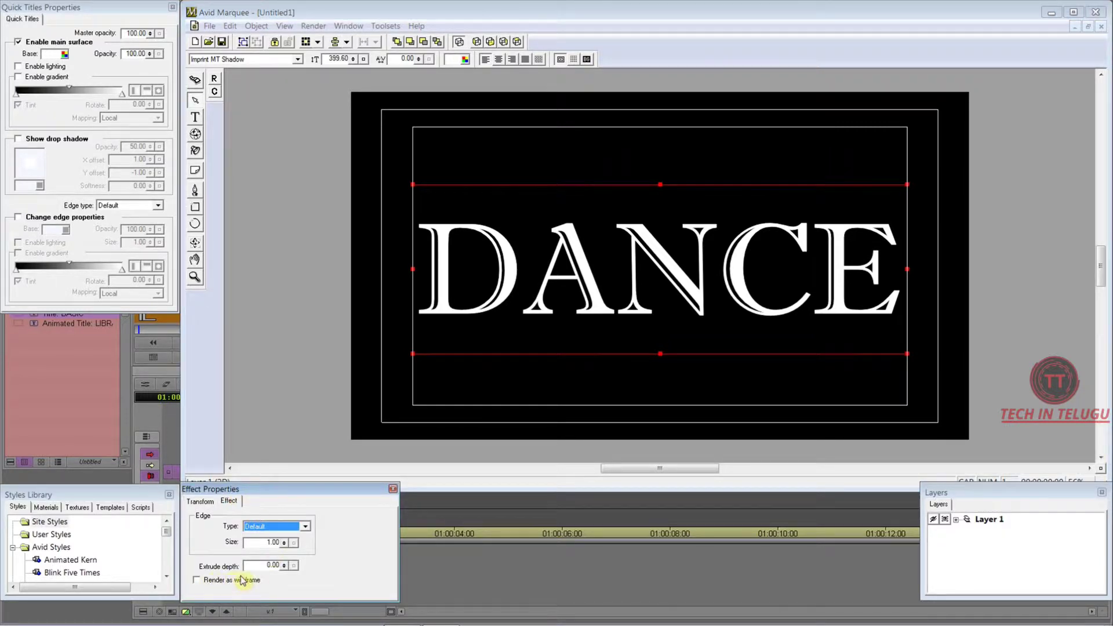
left_click(284, 570)
mouse_move(285, 569)
left_mouse_down()
mouse_move(288, 528)
mouse_move(307, 568)
left_mouse_up()
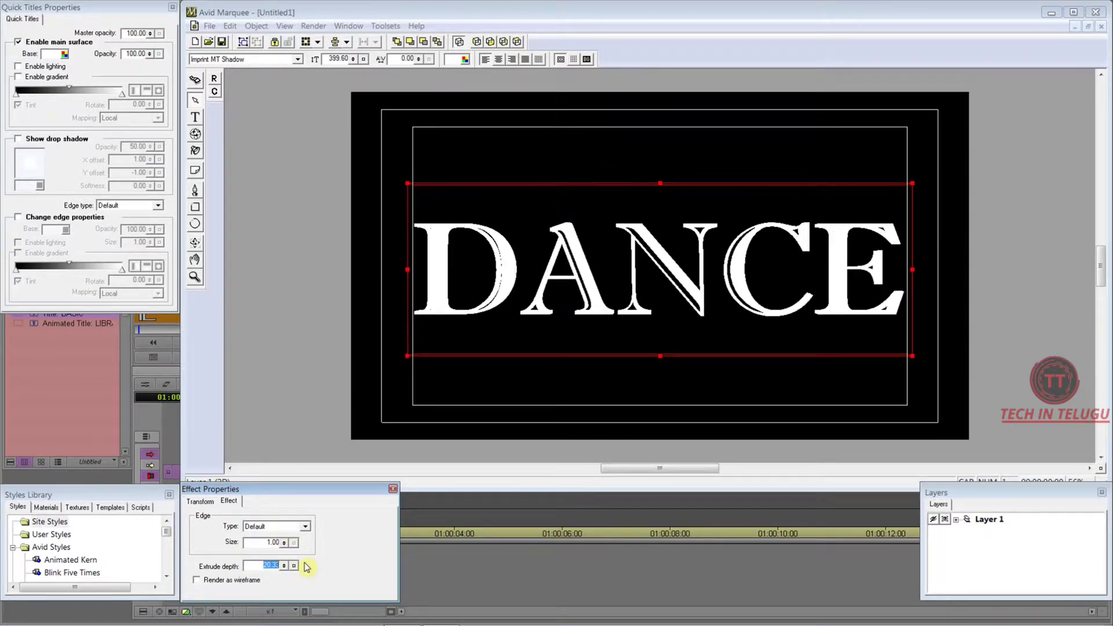
type("20")
key("Return")
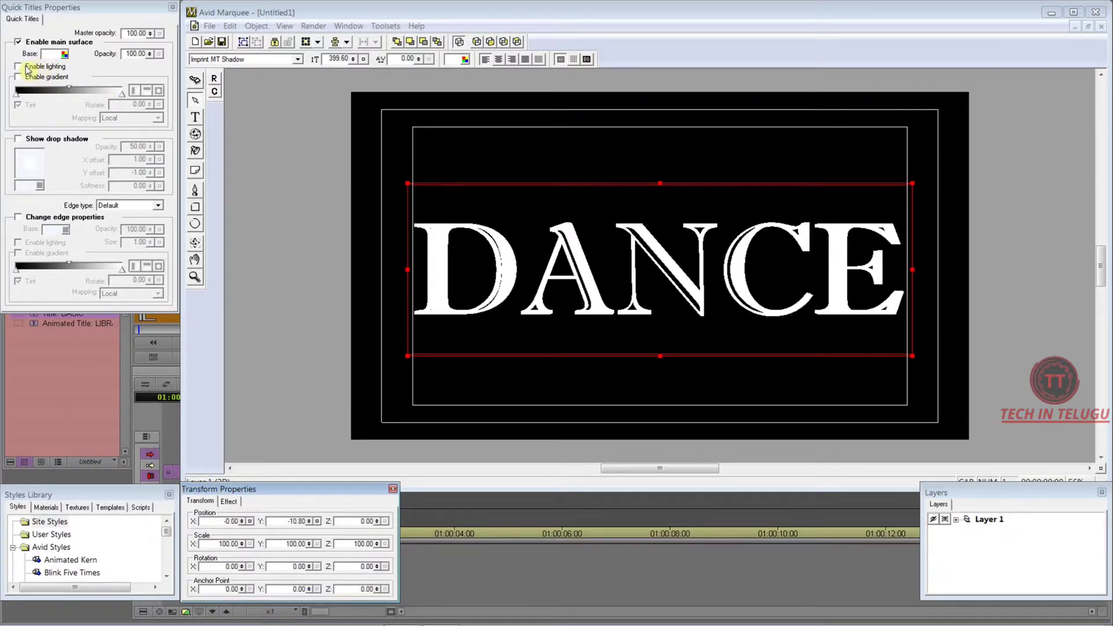
left_click(25, 68)
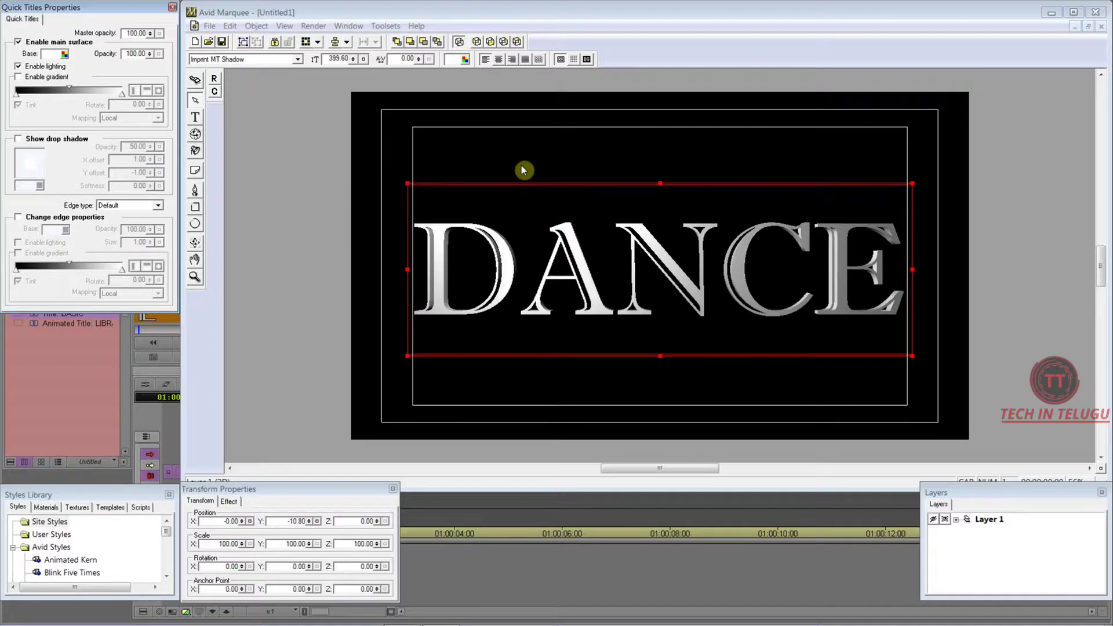
left_click(195, 135)
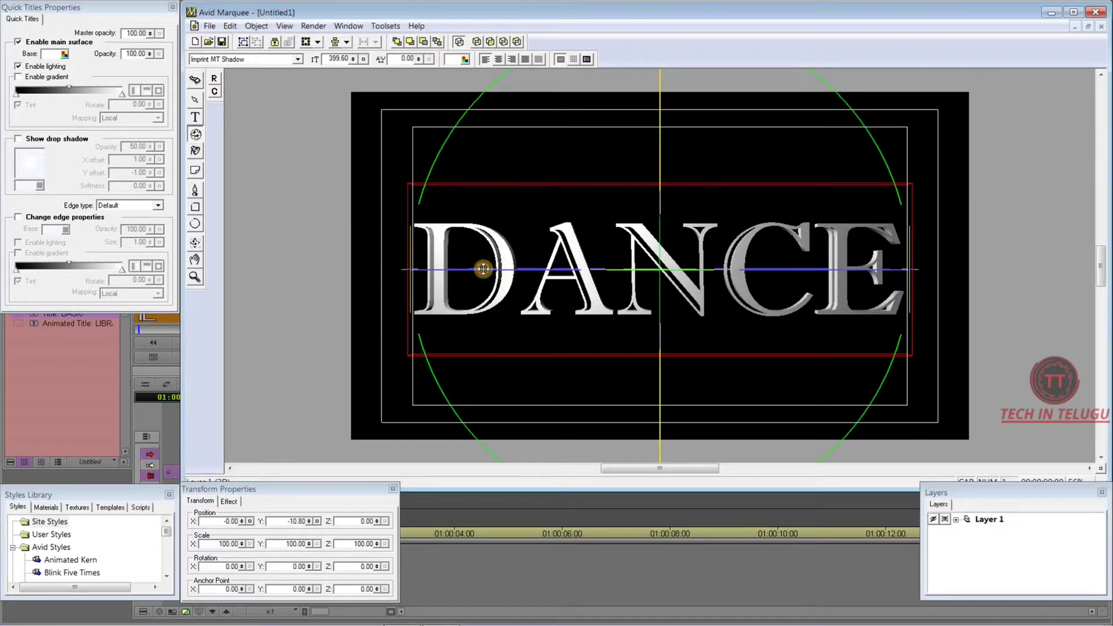
mouse_move(482, 268)
left_mouse_down()
mouse_move(495, 270)
mouse_move(466, 277)
left_mouse_up()
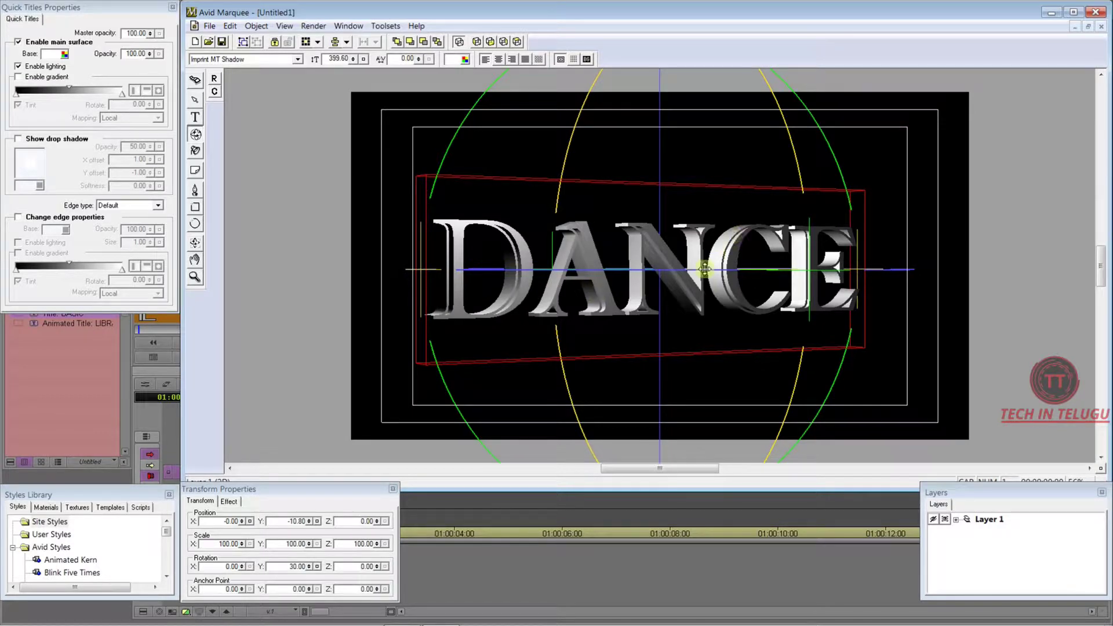
double_click(298, 566)
type("0")
key("Return")
left_click(571, 213)
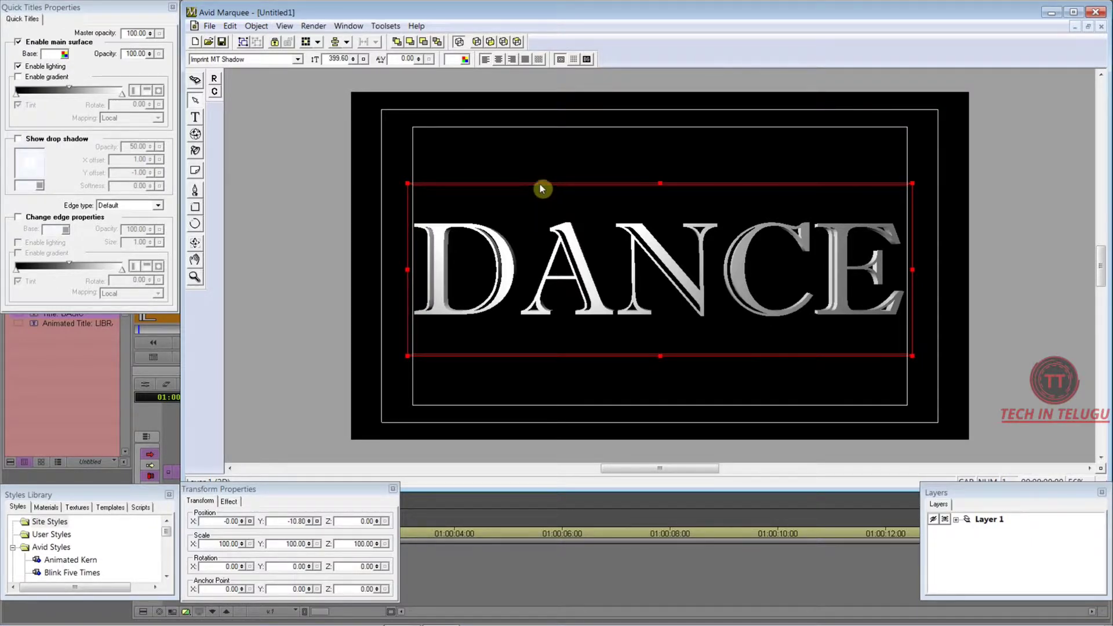
Set the title's preview duration to 10:00 in the File > Duration dialog.
left_click(210, 27)
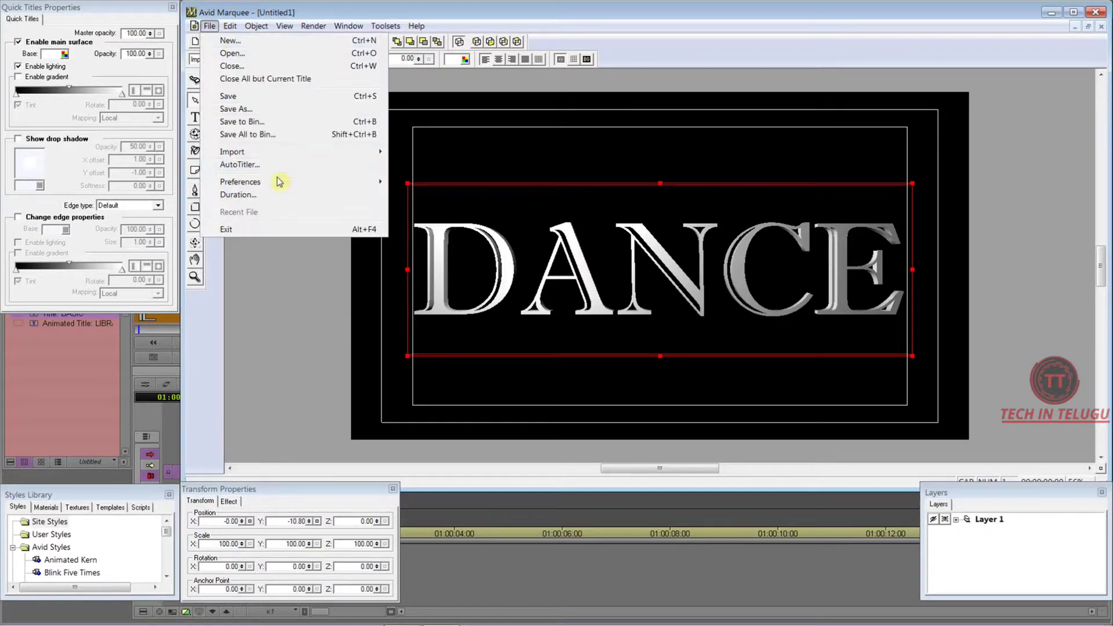
left_click(267, 200)
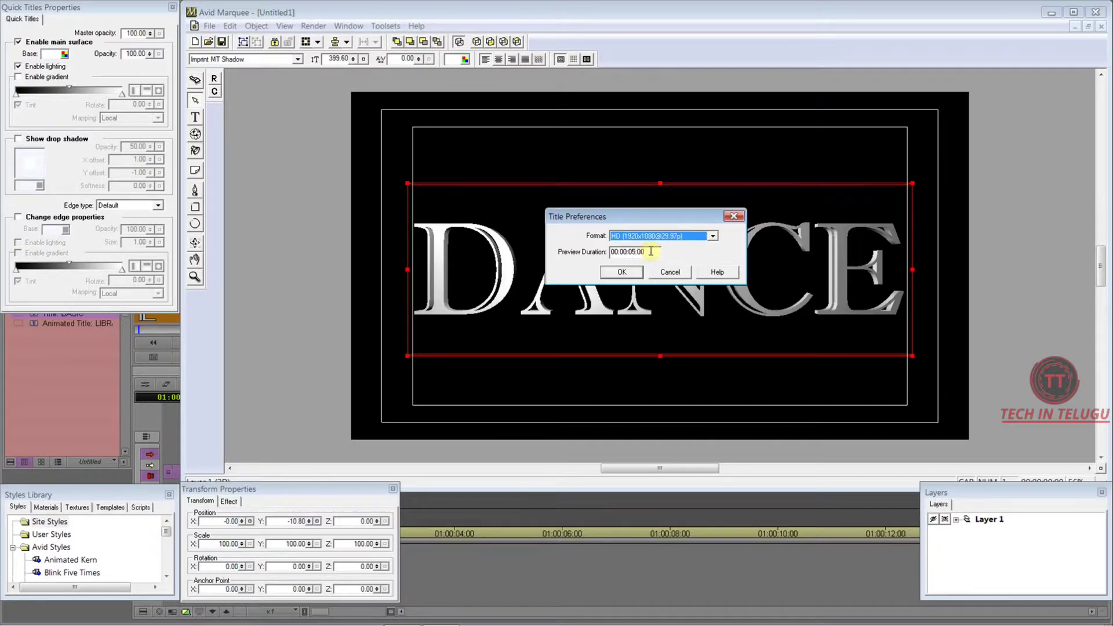
left_click(651, 252)
left_click_drag(651, 252, 606, 252)
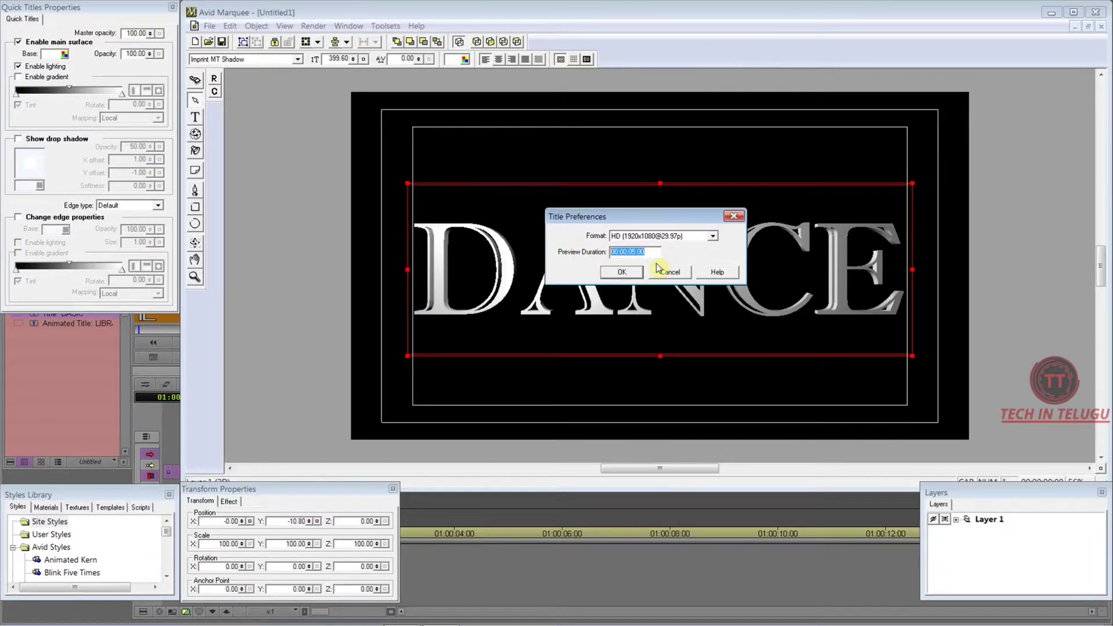
type("10")
left_click(618, 251)
left_click(629, 272)
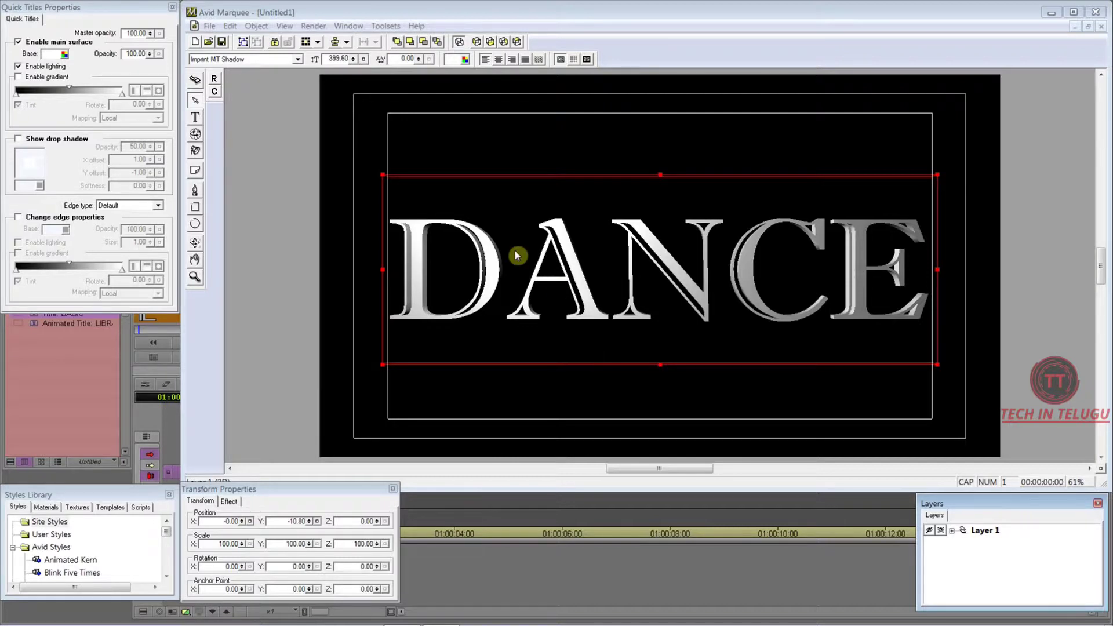
left_click(385, 26)
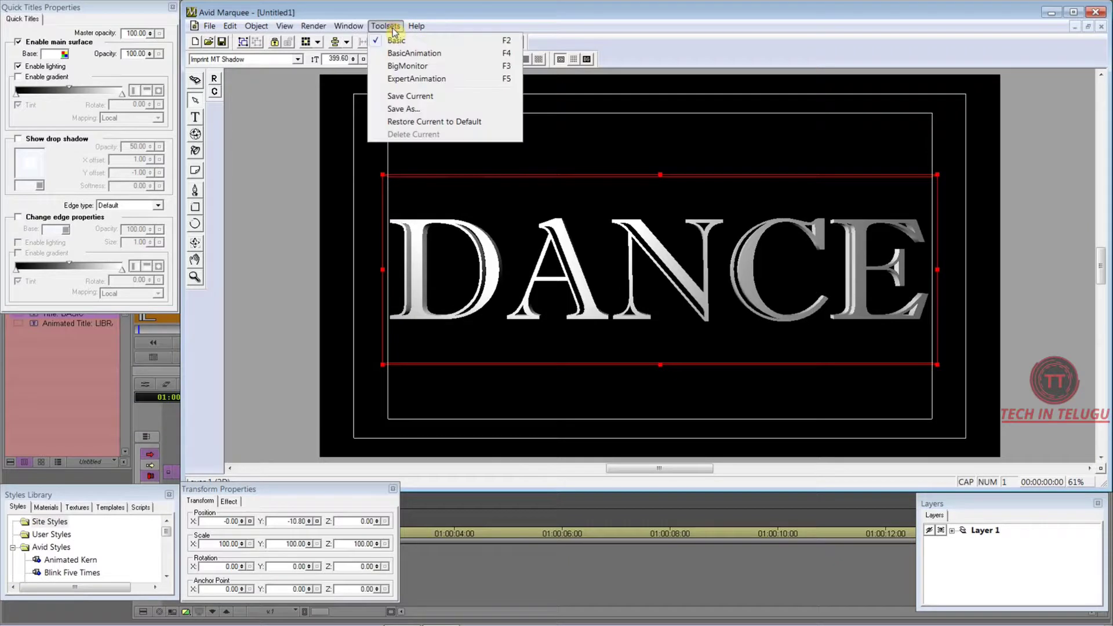
Load the BasicAnimation toolset to show the title's timeline.
left_click(424, 55)
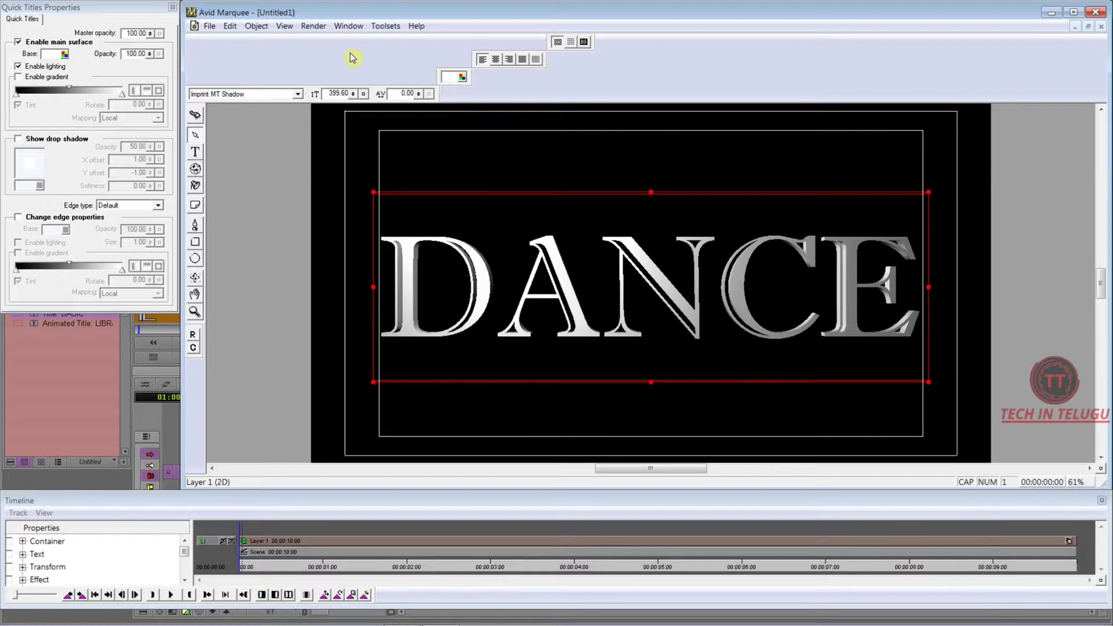
Turn on All Toolbar Buttons from the View menu.
left_click(285, 26)
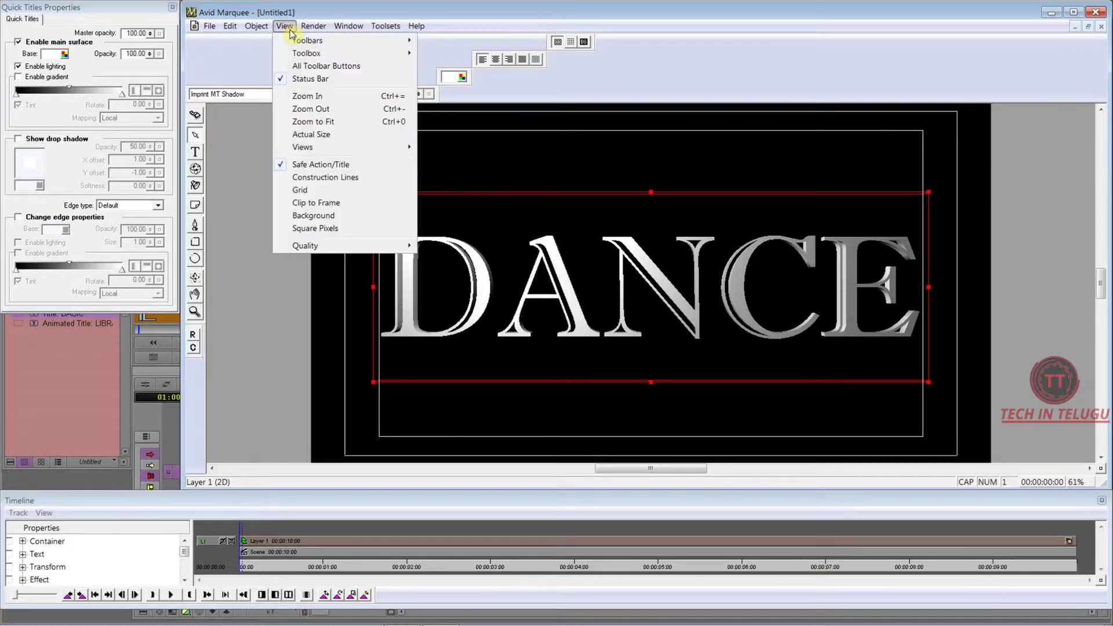
left_click(308, 67)
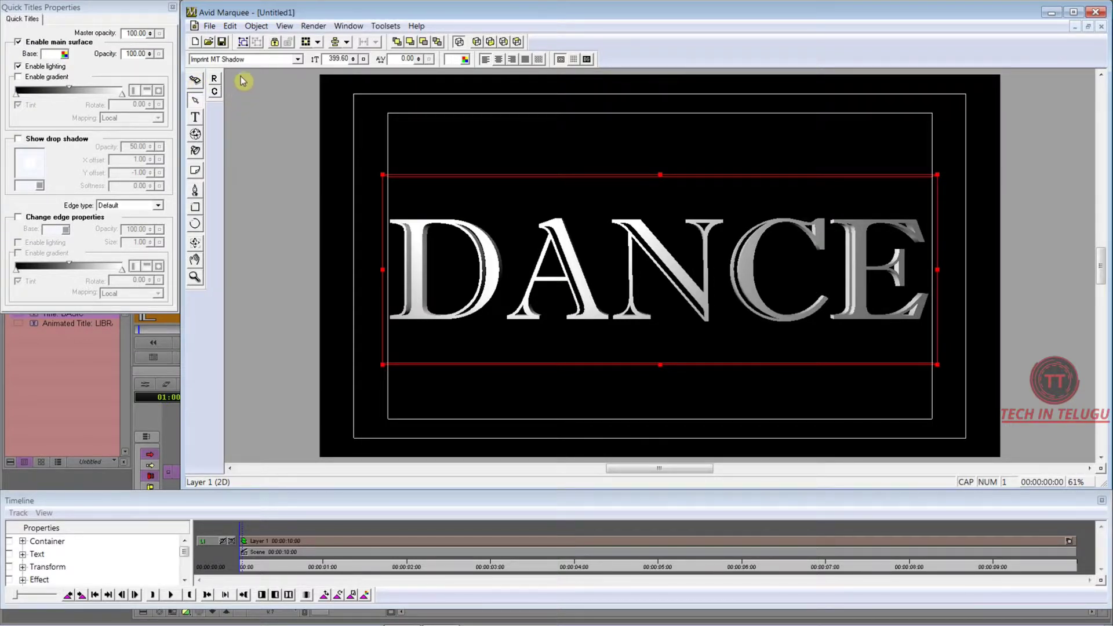
Enable animation mode, scrub and play back the DANCE title, then reselect it.
left_click(196, 82)
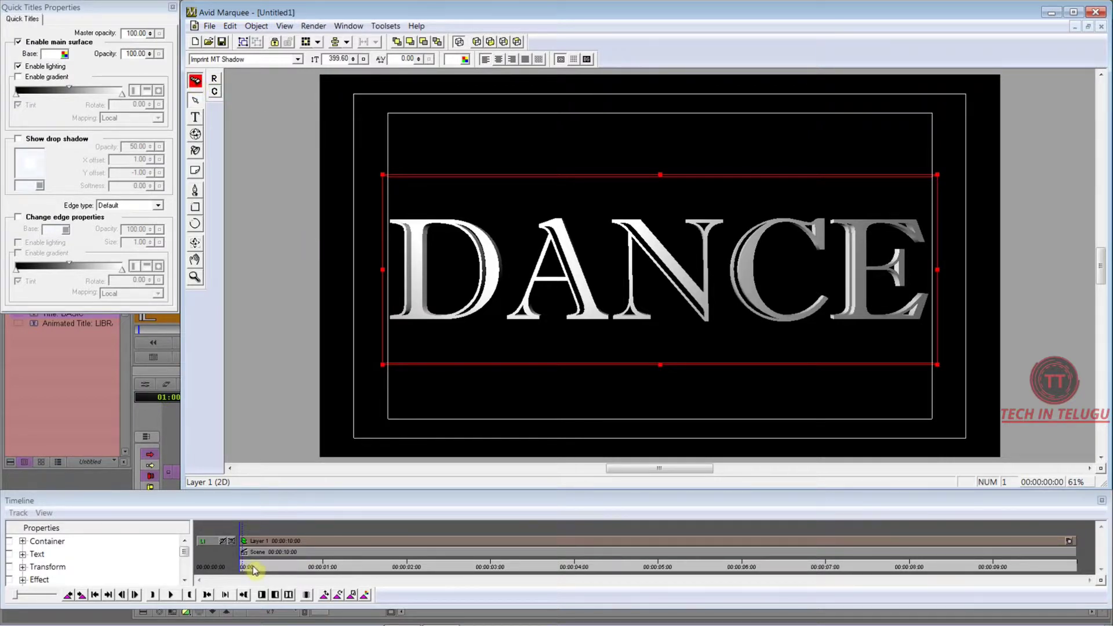
left_click_drag(252, 571, 241, 575)
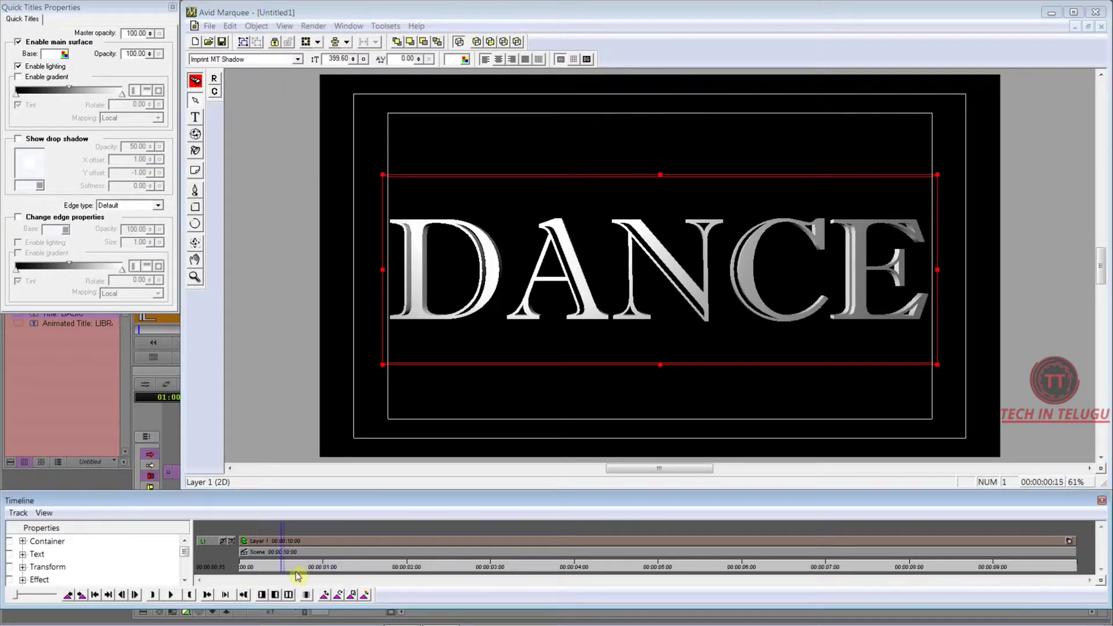
left_click(252, 571)
left_click_drag(252, 571, 216, 574)
left_click(255, 530)
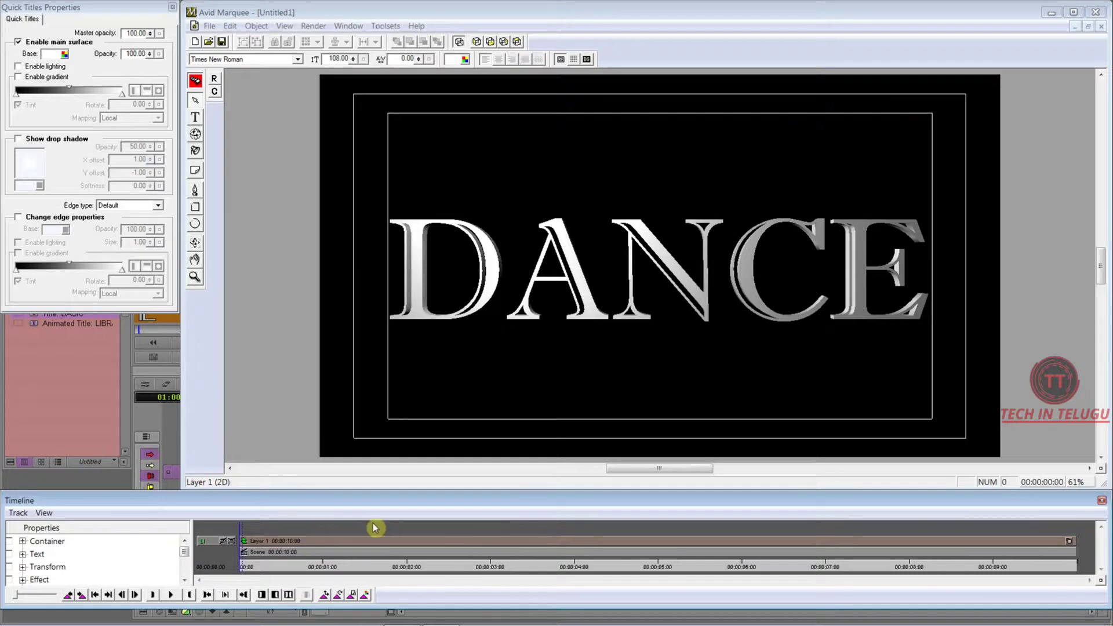
key("space")
left_click(498, 257)
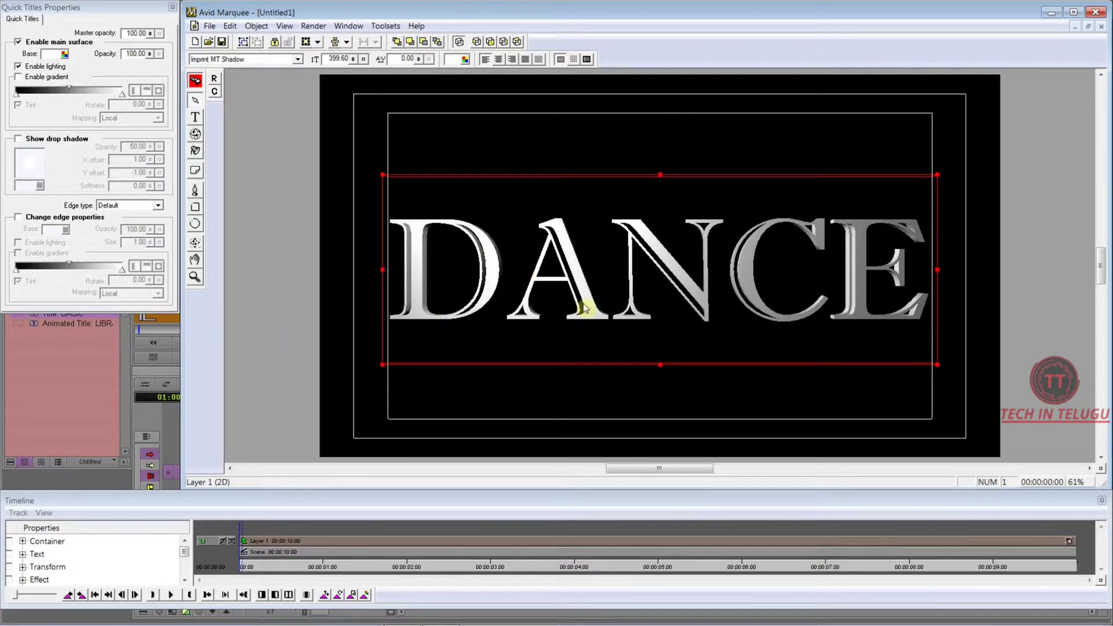
Open Transform Properties, test the X scale, and return it to 100 at the start.
left_click(359, 29)
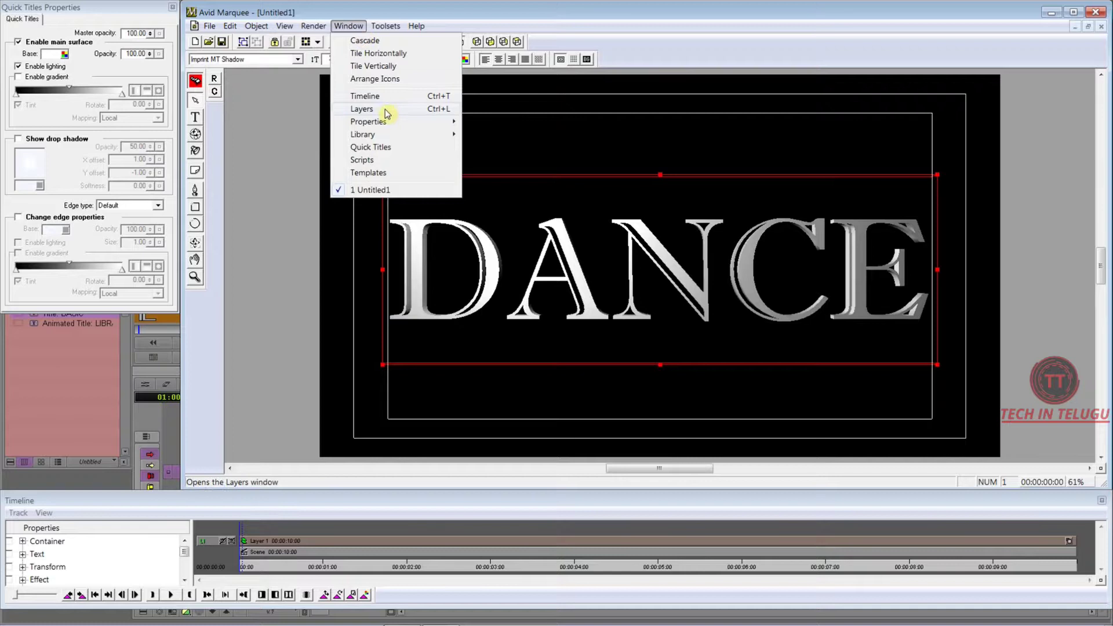
mouse_move(388, 123)
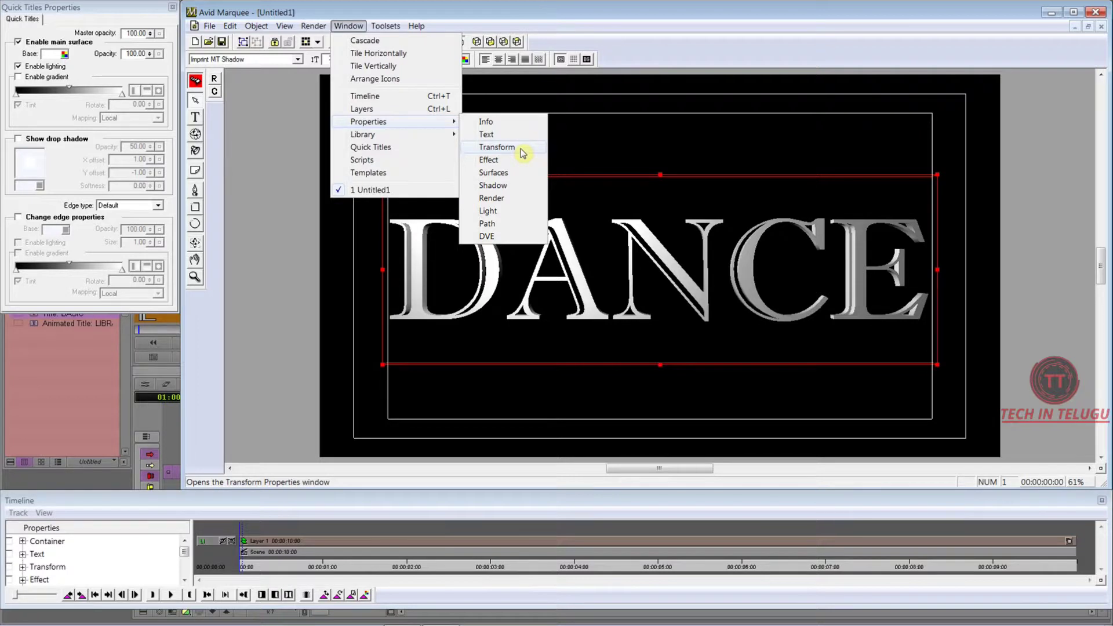
left_click(520, 150)
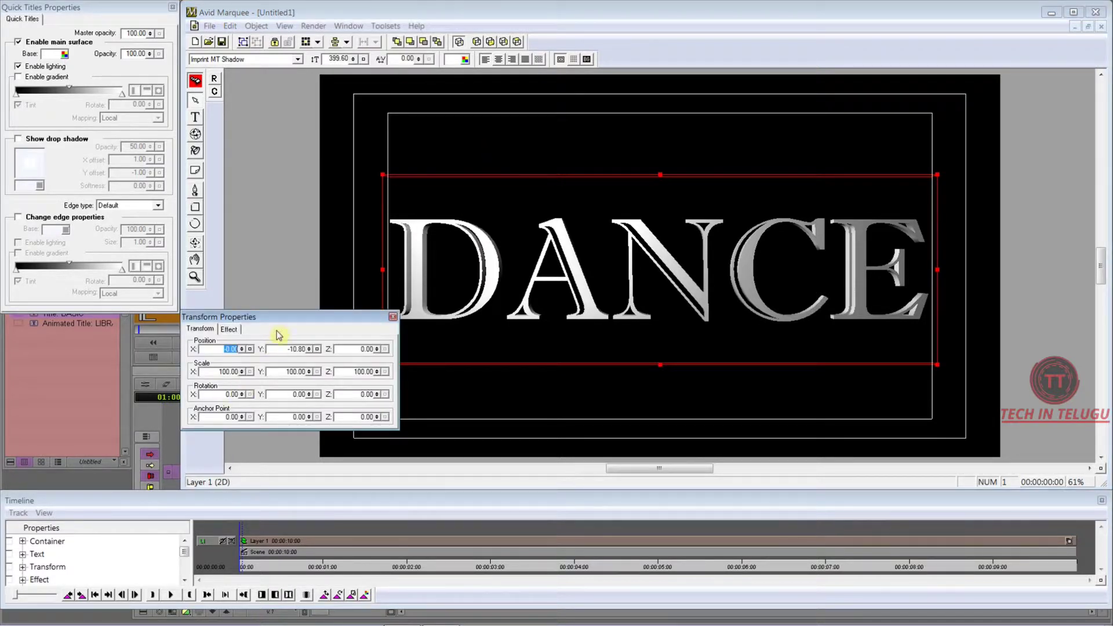
left_click_drag(281, 323, 108, 332)
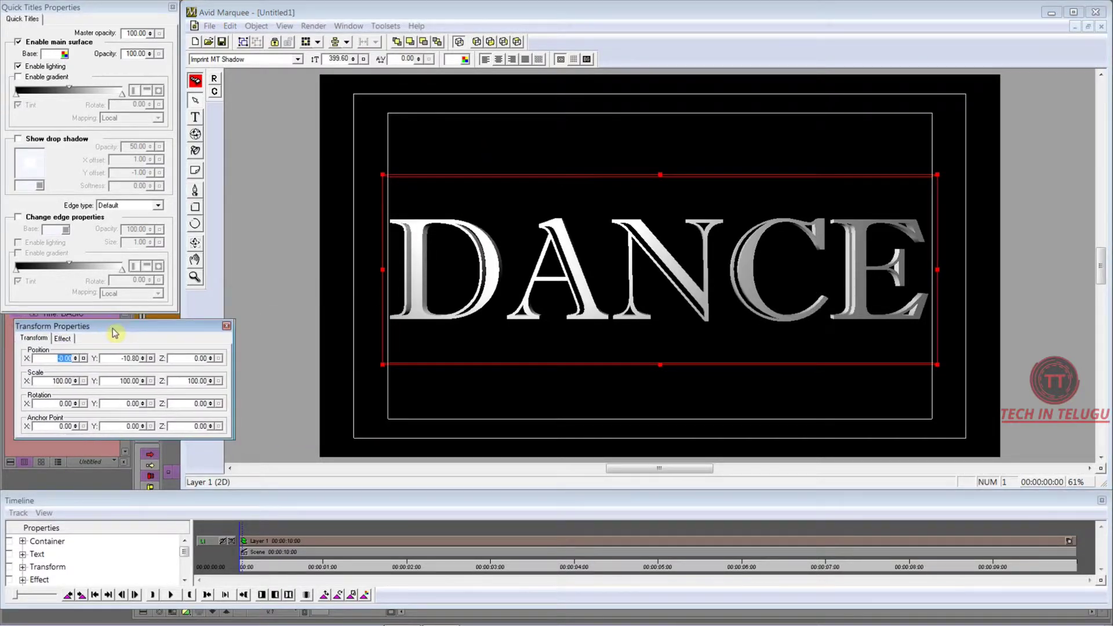
left_click_drag(71, 381, 86, 381)
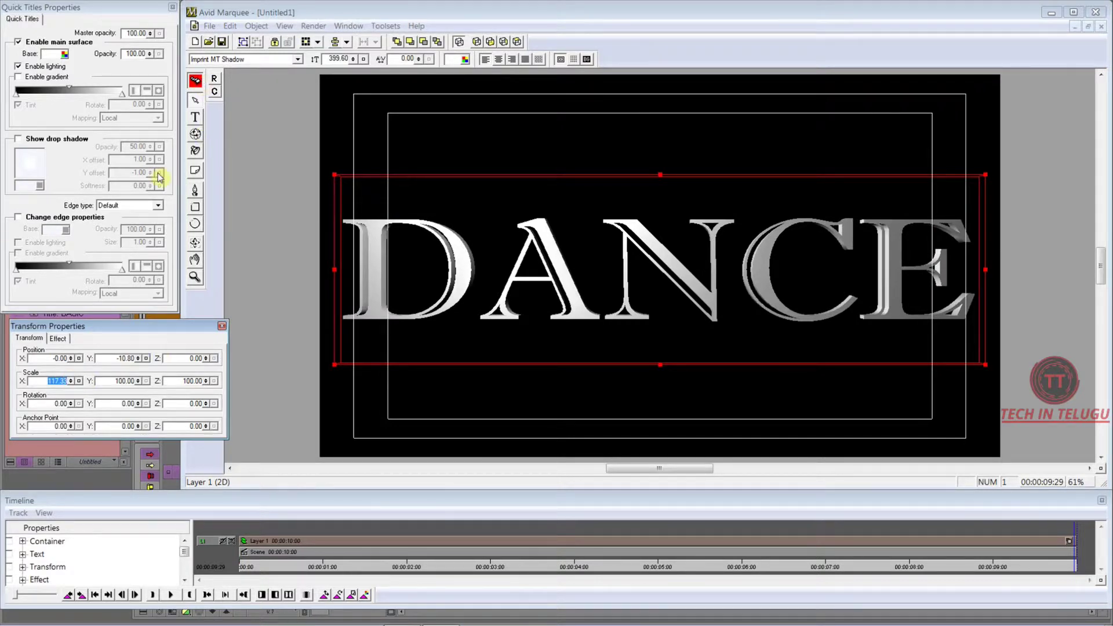
left_click_drag(72, 381, 72, 383)
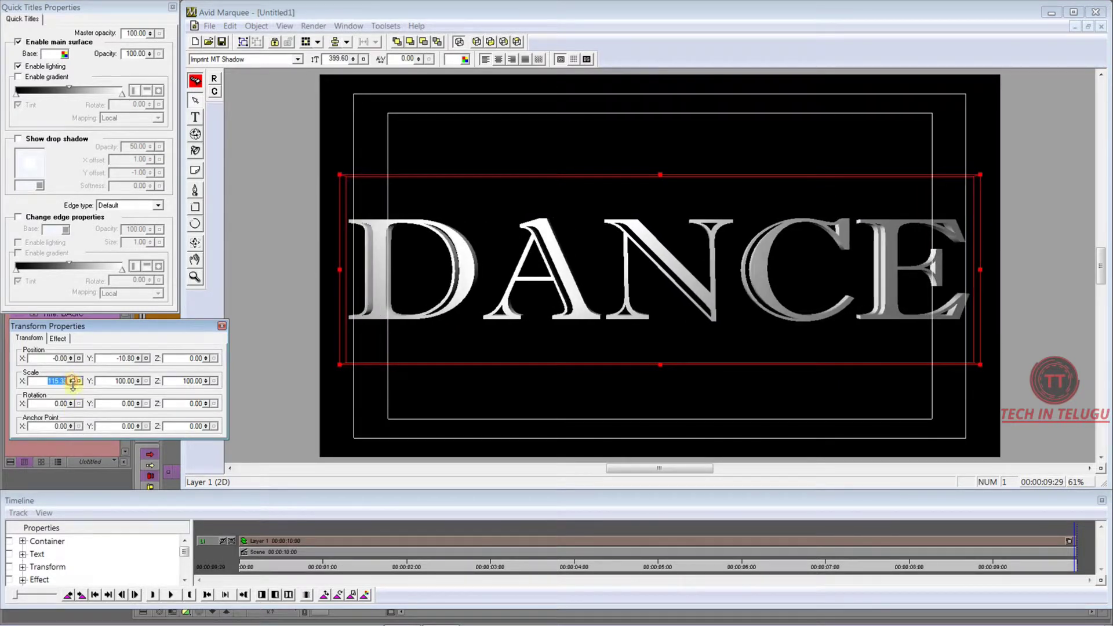
type("10")
key("Return")
left_click(602, 565)
left_click(237, 554)
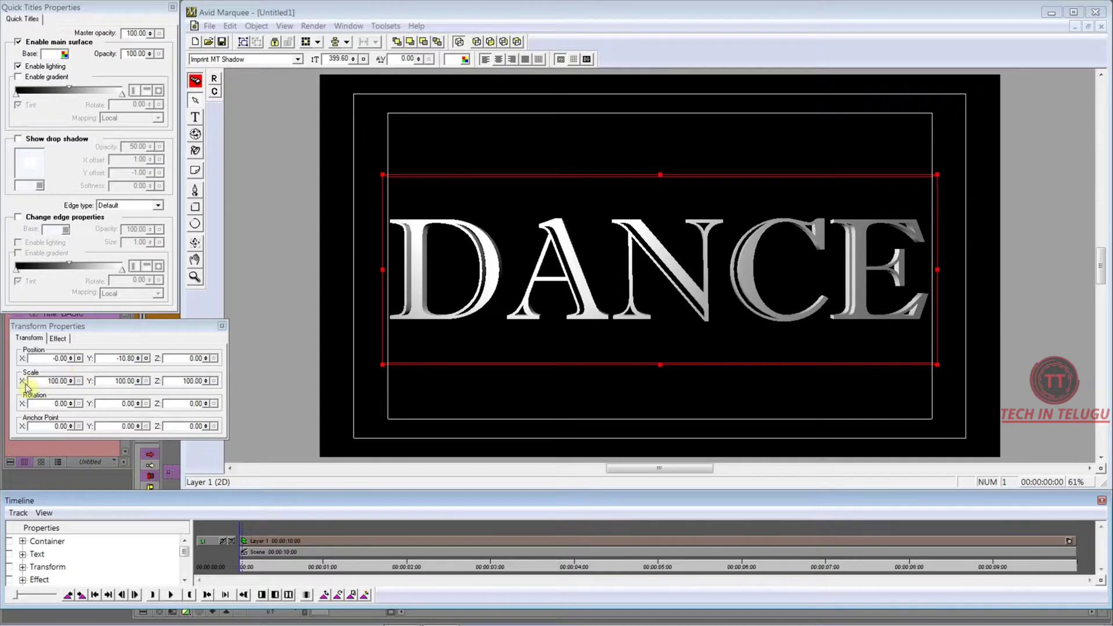
Set Scale X and Scale Y to 50 and Rotation Y to 90.
double_click(67, 381)
type("50")
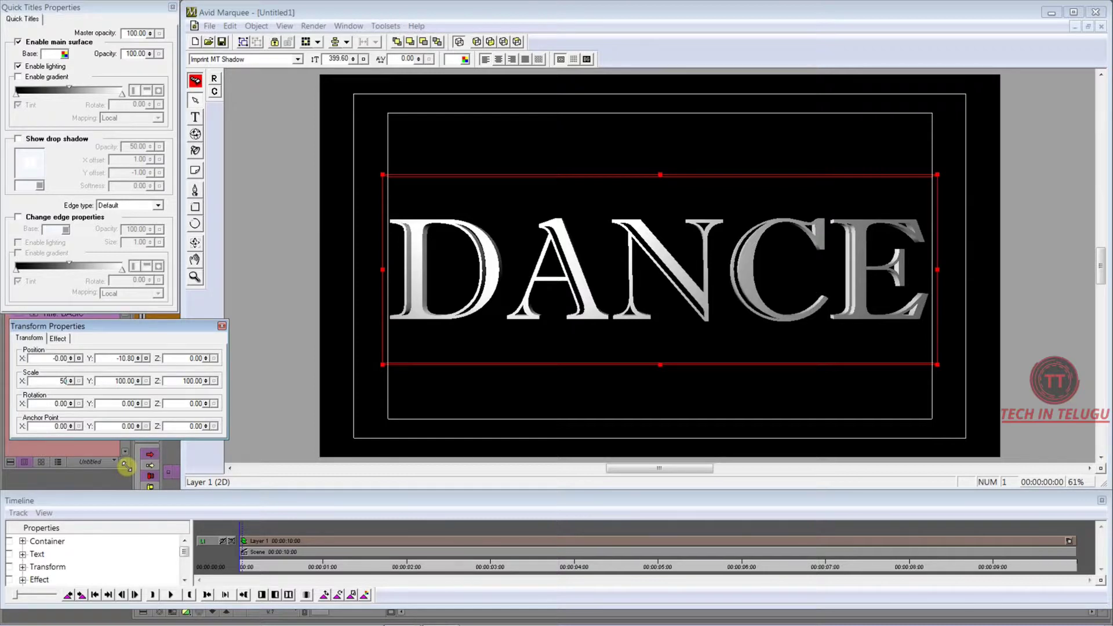
key("Return")
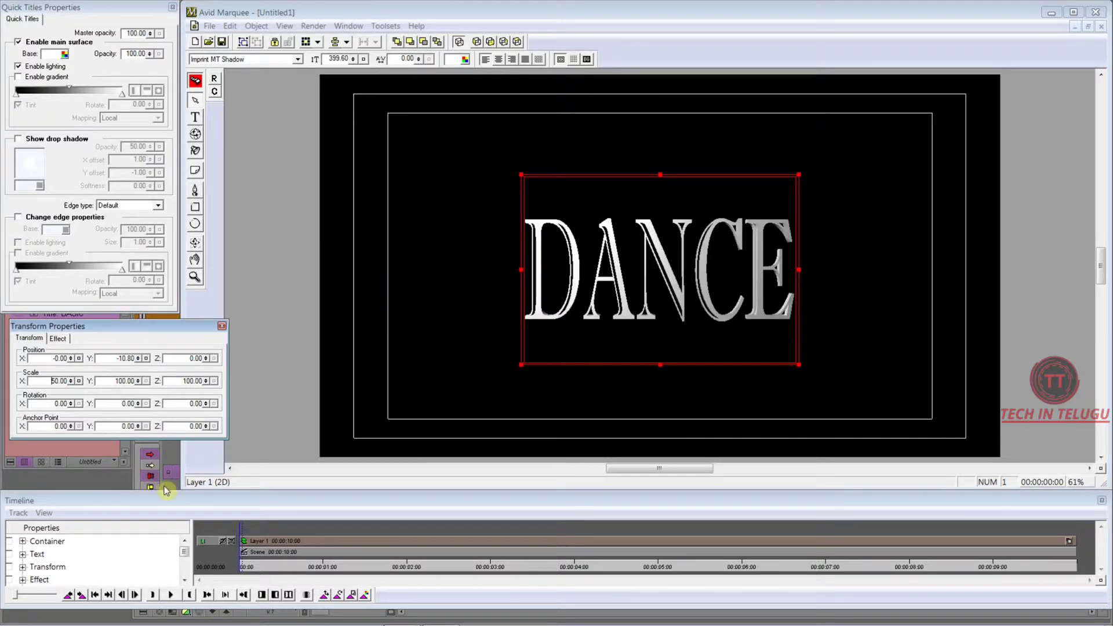
left_click(141, 382)
type("50")
key("Return")
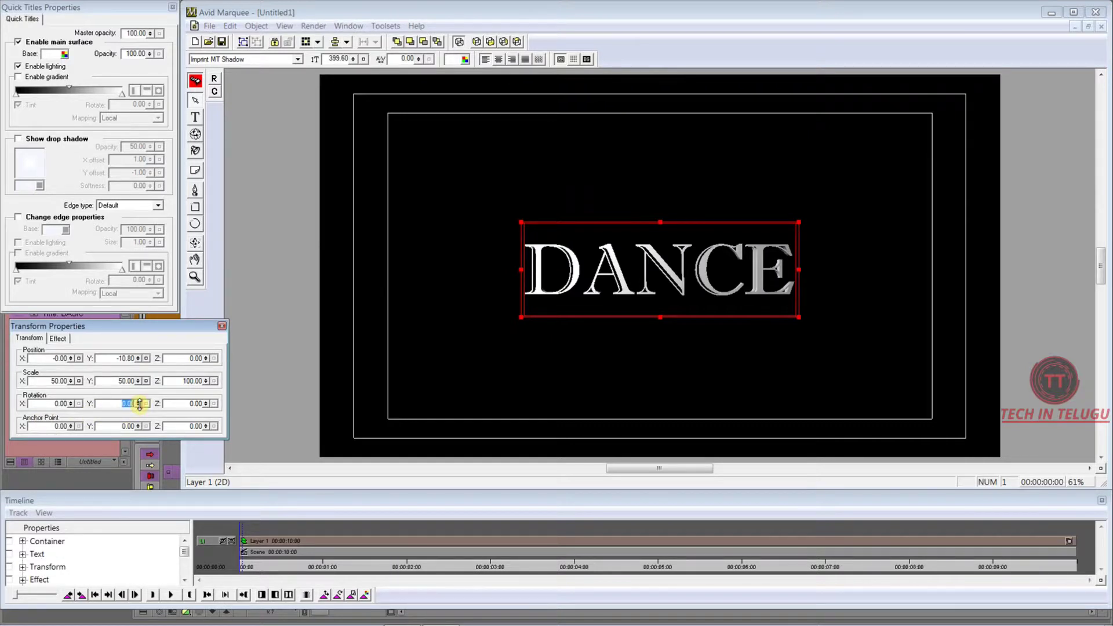
type("9")
key("Return")
left_click(280, 566)
At the end of the timeline, set DANCE's Scale Y to 100 and Rotation Y to 0.
left_click_drag(279, 566, 458, 568)
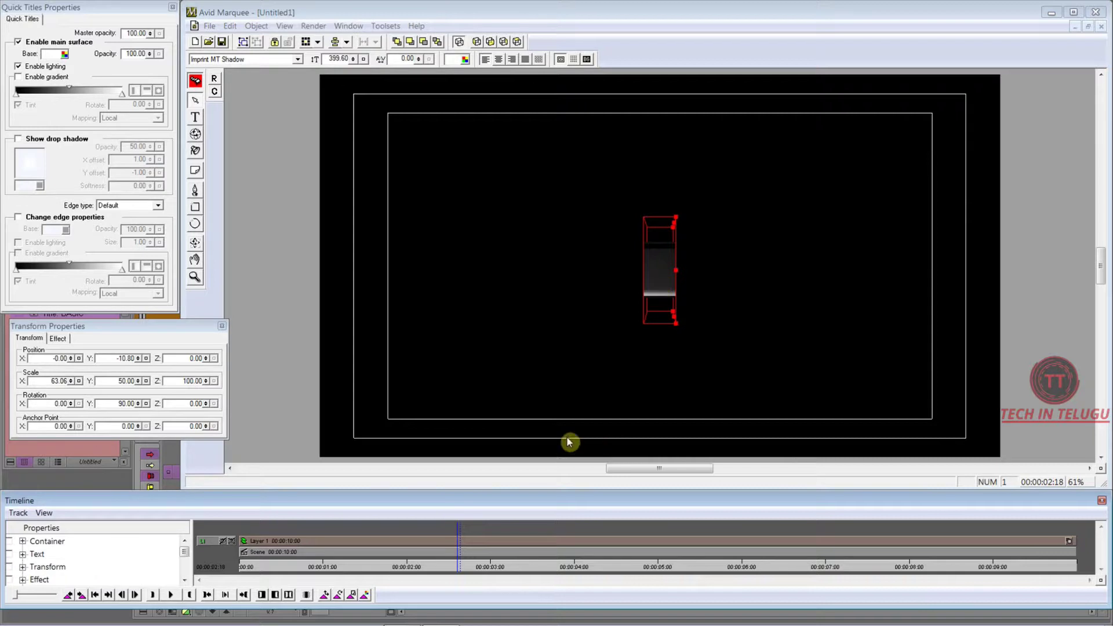
mouse_move(458, 567)
left_mouse_down()
mouse_move(411, 567)
mouse_move(642, 567)
left_mouse_up()
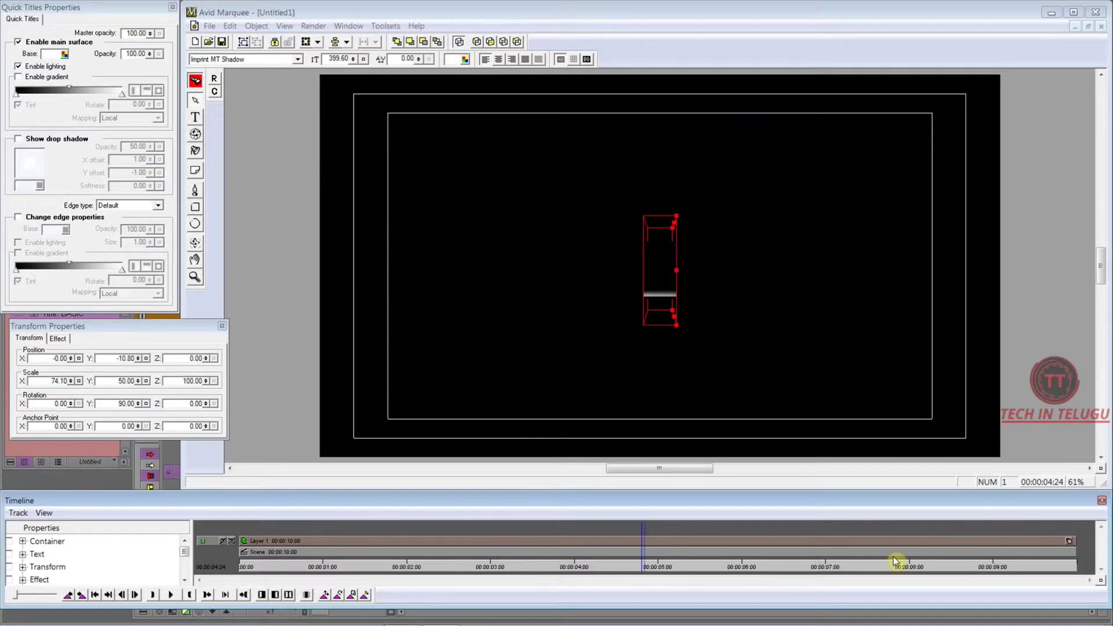
mouse_move(643, 573)
left_mouse_down()
mouse_move(517, 577)
mouse_move(1080, 569)
left_mouse_up()
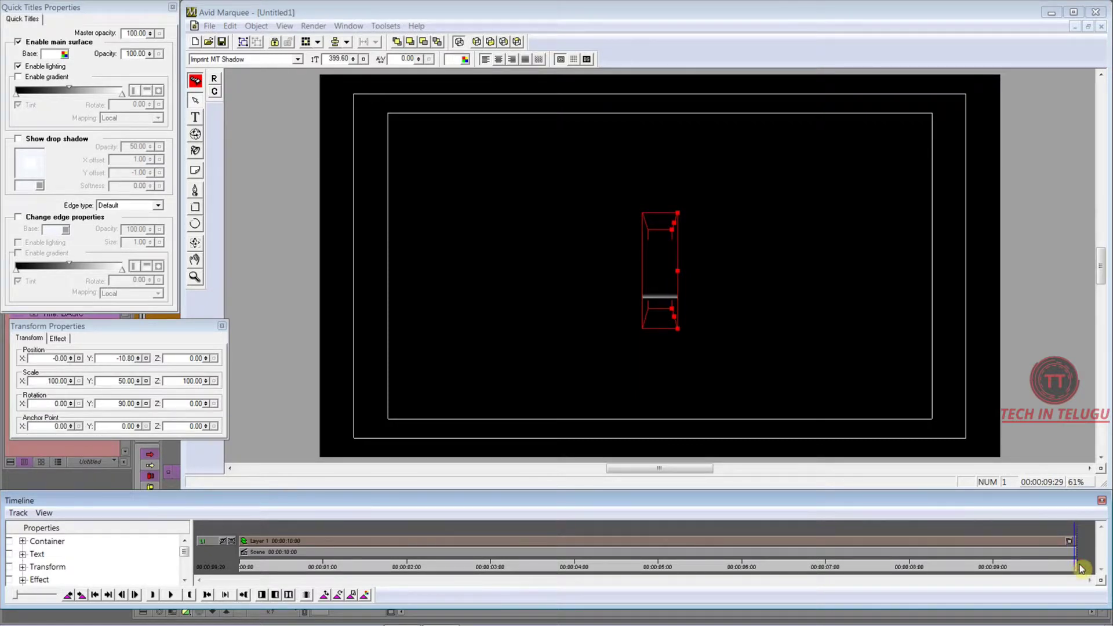
double_click(119, 381)
type("1")
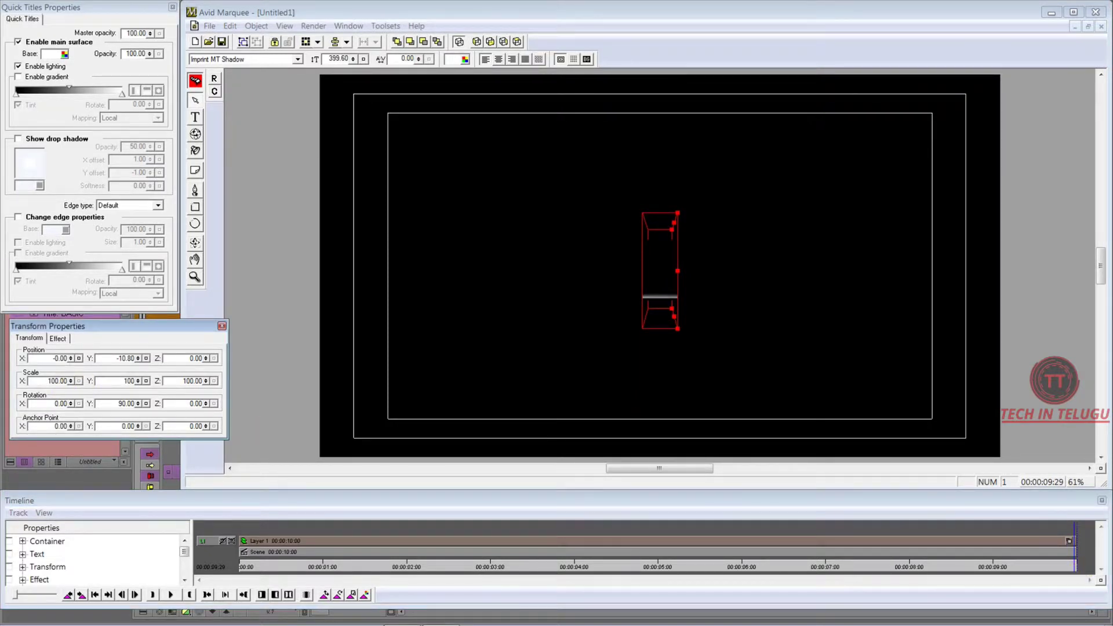
key("Return")
double_click(139, 404)
type("0")
key("Return")
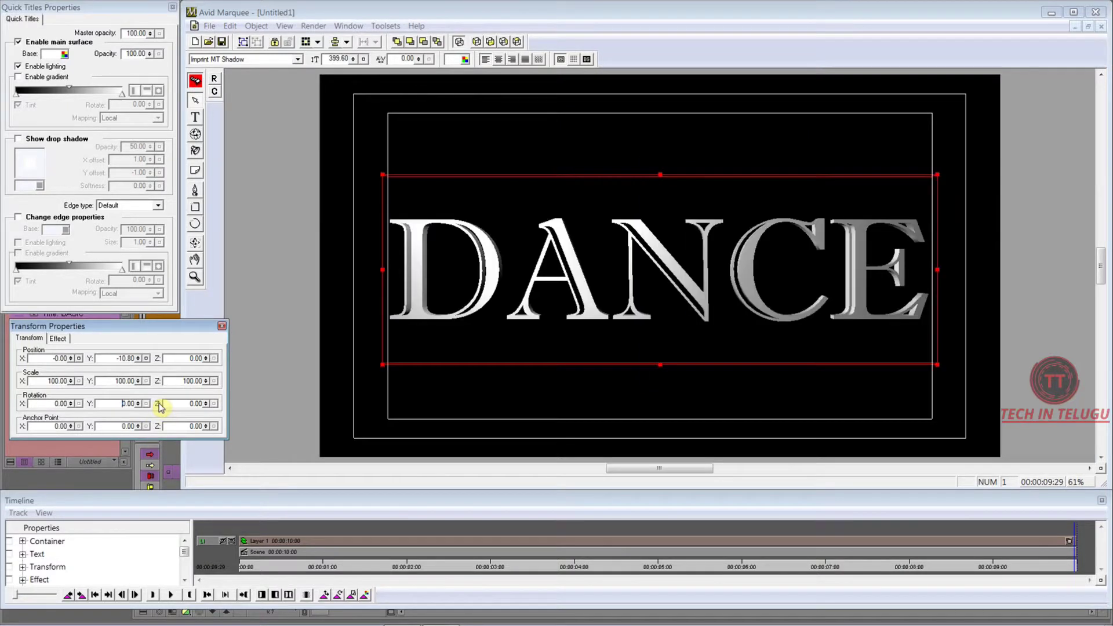
Play the title animation from the first frame and check the mid-rotation pose.
left_click(243, 572)
left_click(241, 574)
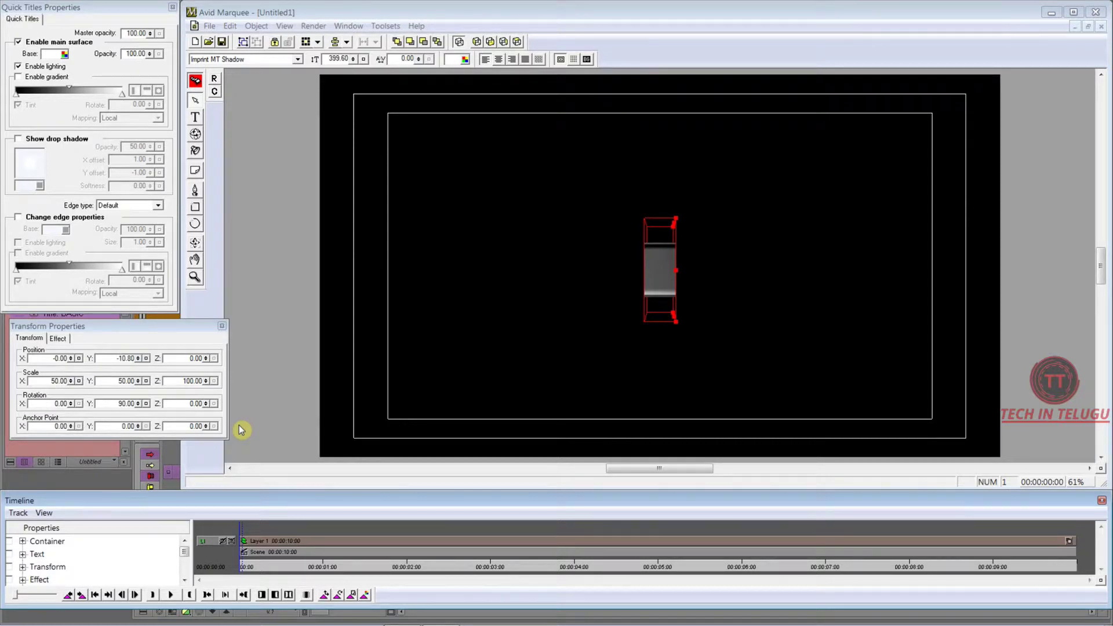
key("space")
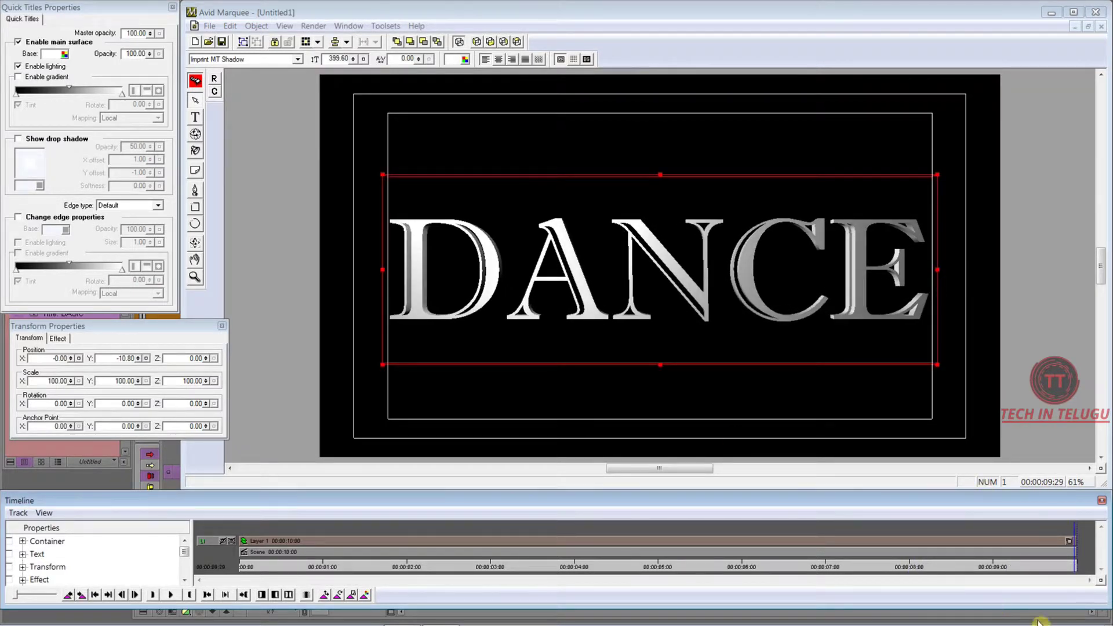
left_click_drag(1070, 567, 683, 567)
key("End")
Expand Transform > Rotation > Y for the DANCE text box and enlarge its track to show the curve.
left_click(1070, 541)
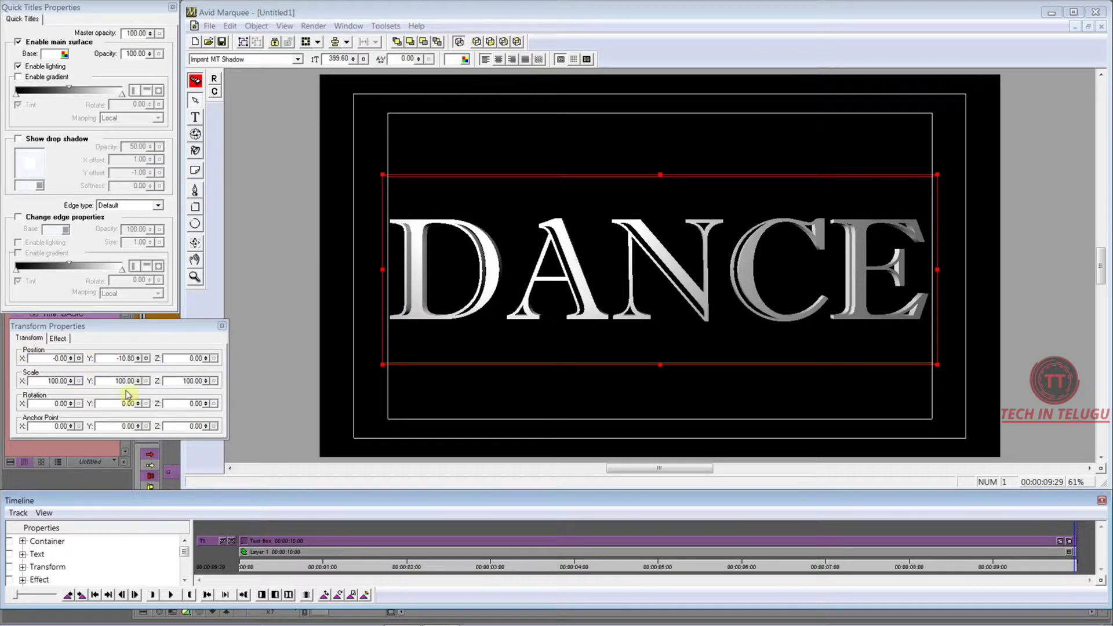
left_click(23, 567)
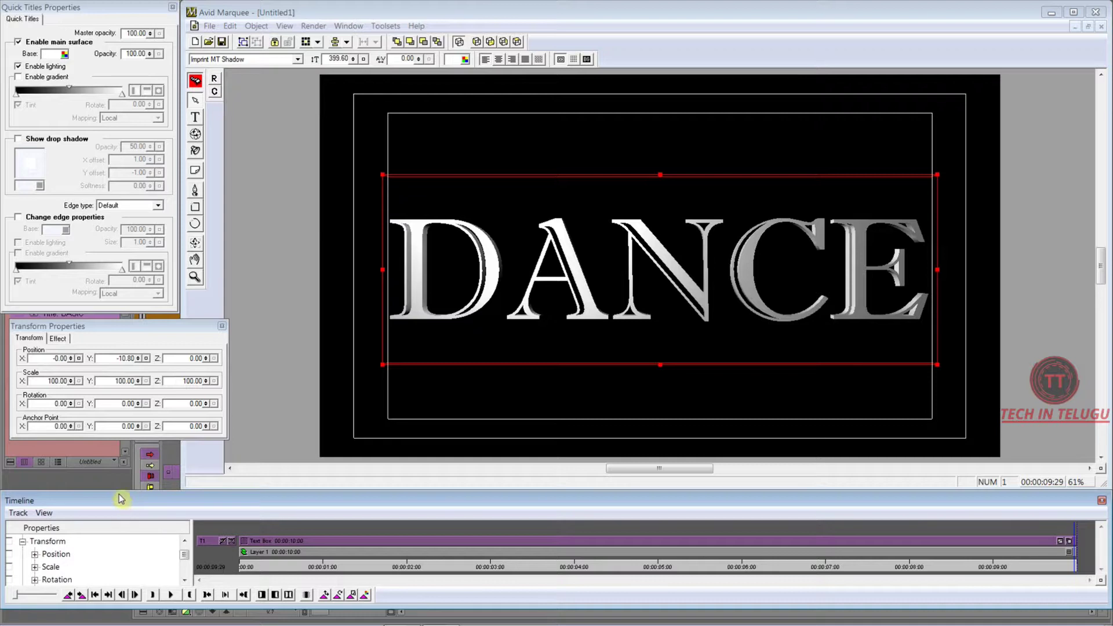
left_click_drag(123, 493, 123, 479)
left_click(34, 566)
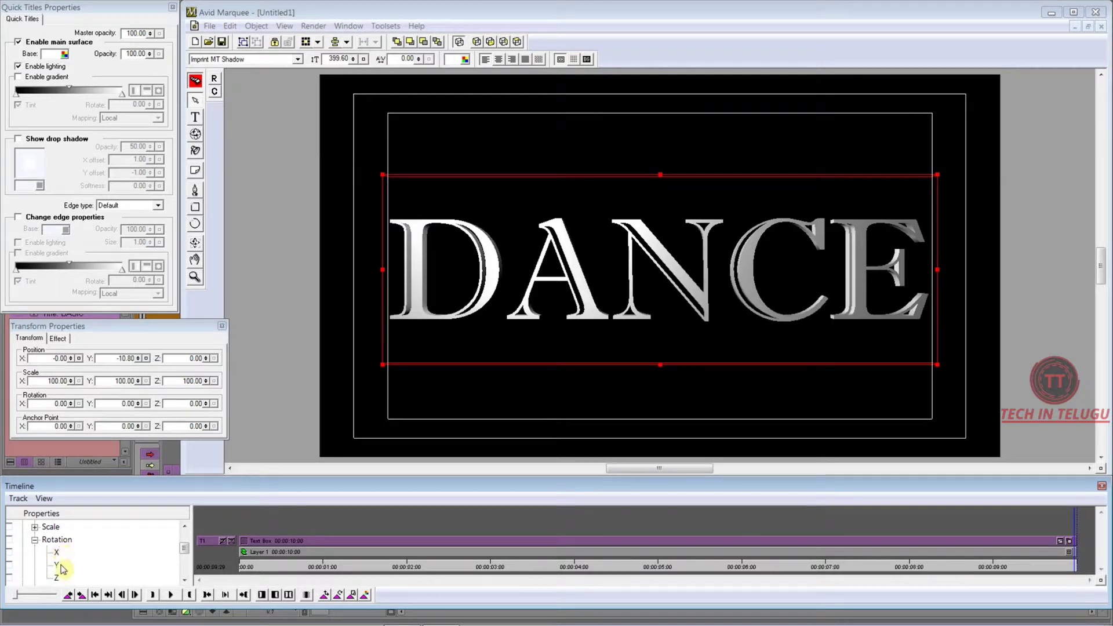
left_click(58, 565)
left_click_drag(1003, 568, 500, 567)
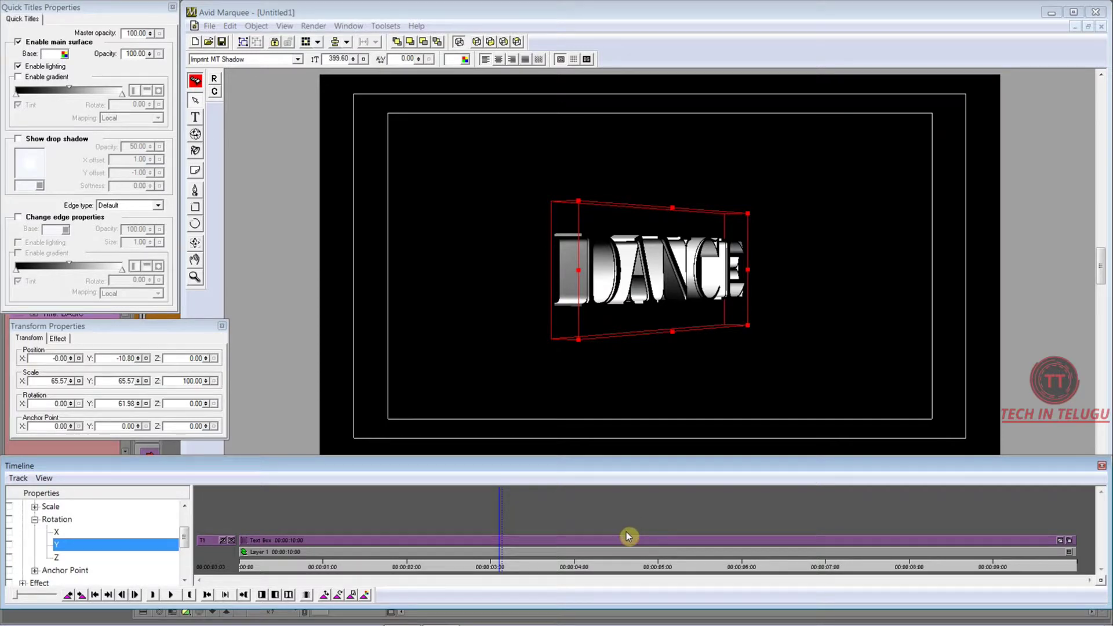
left_click_drag(624, 536, 624, 502)
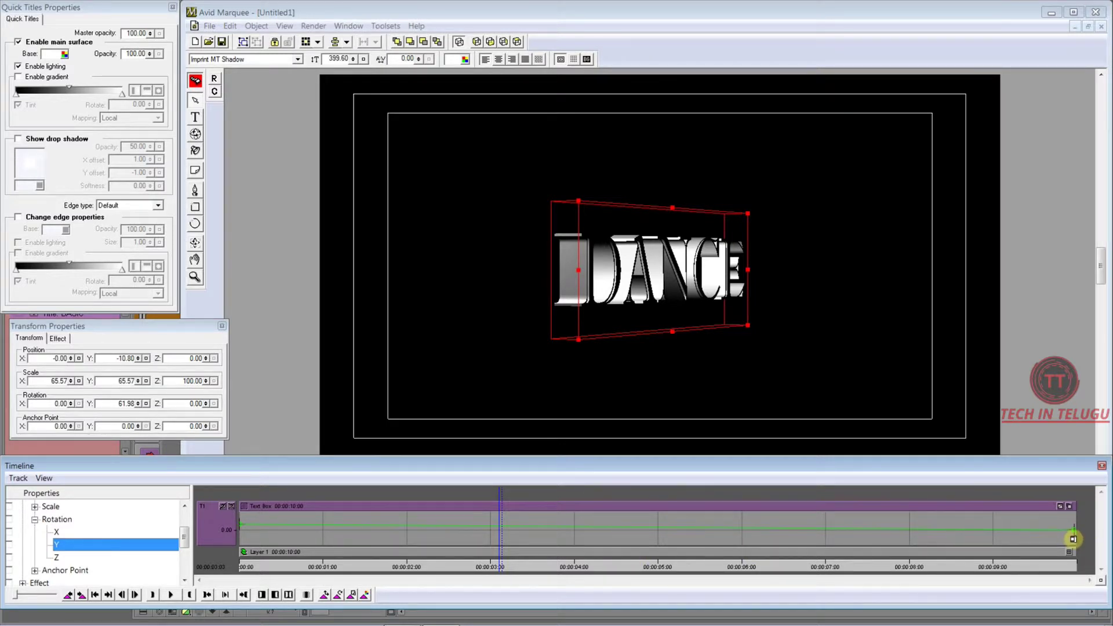
Drag the Rotation Y end keyframe to 00:00:06:00 and scrub through to check the turn.
left_click(582, 569)
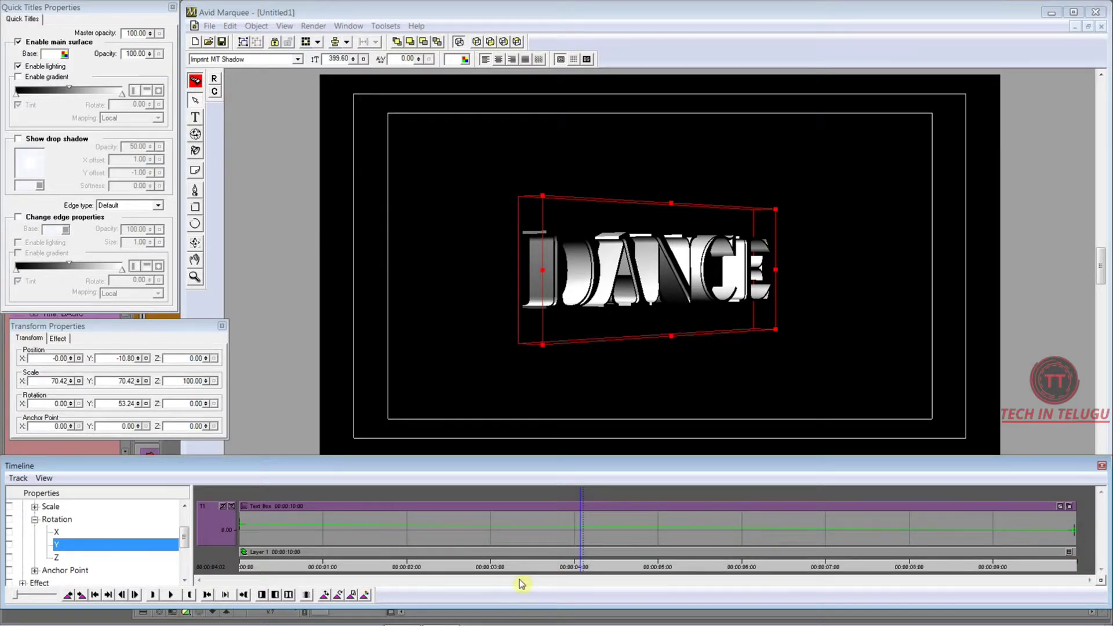
mouse_move(585, 570)
left_mouse_down()
mouse_move(1010, 586)
mouse_move(1081, 577)
mouse_move(734, 564)
left_mouse_up()
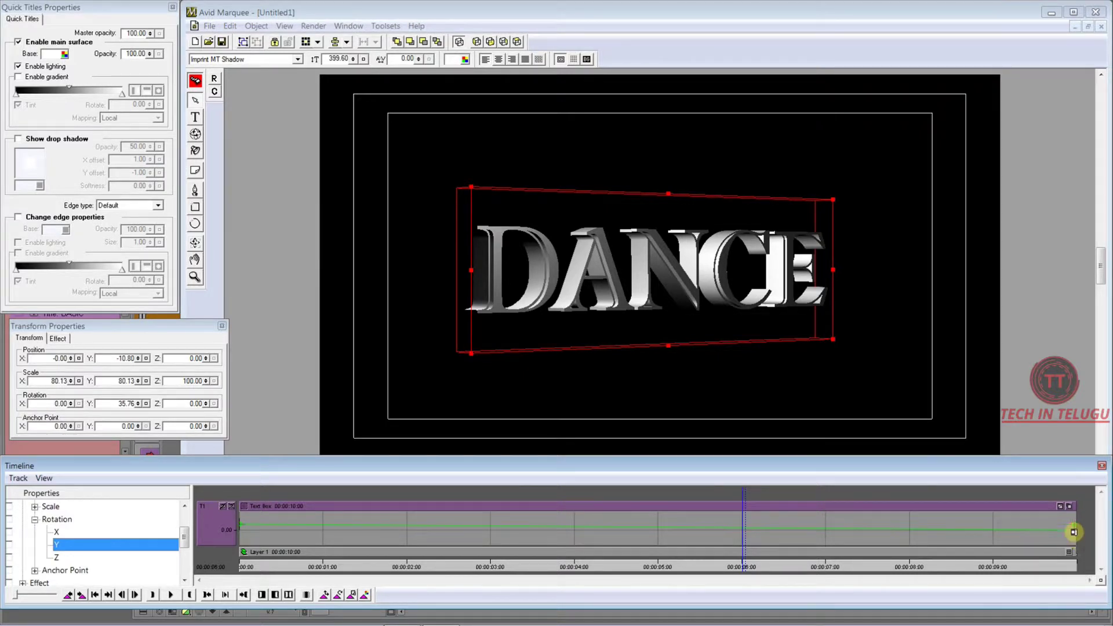
left_click_drag(1076, 534, 742, 534)
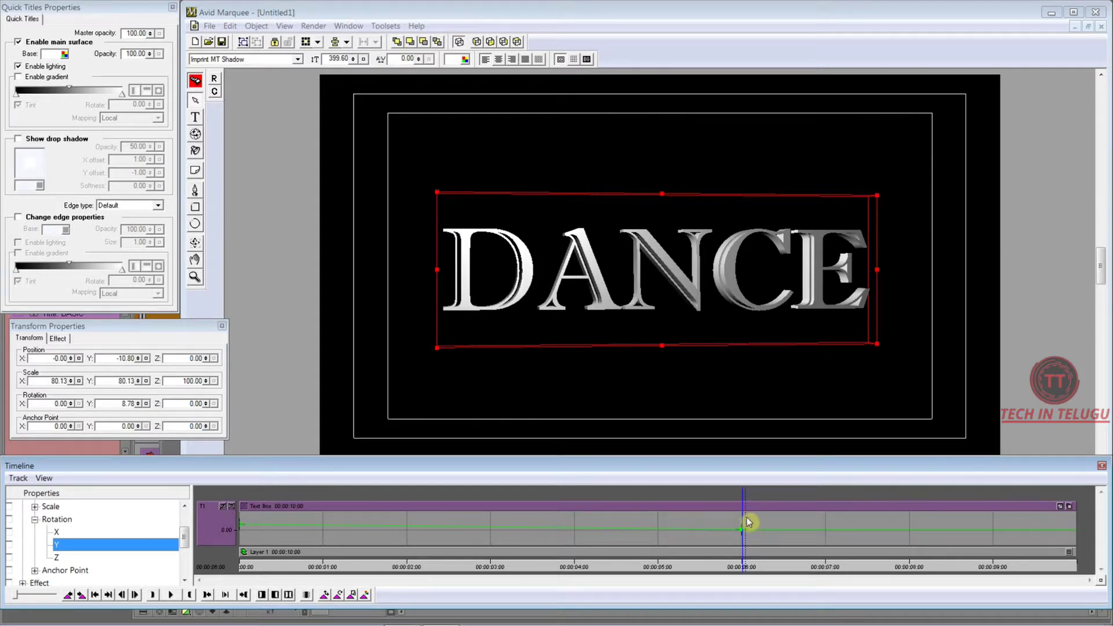
mouse_move(741, 576)
left_mouse_down()
mouse_move(388, 563)
mouse_move(745, 556)
left_mouse_up()
left_click_drag(748, 571, 1077, 591)
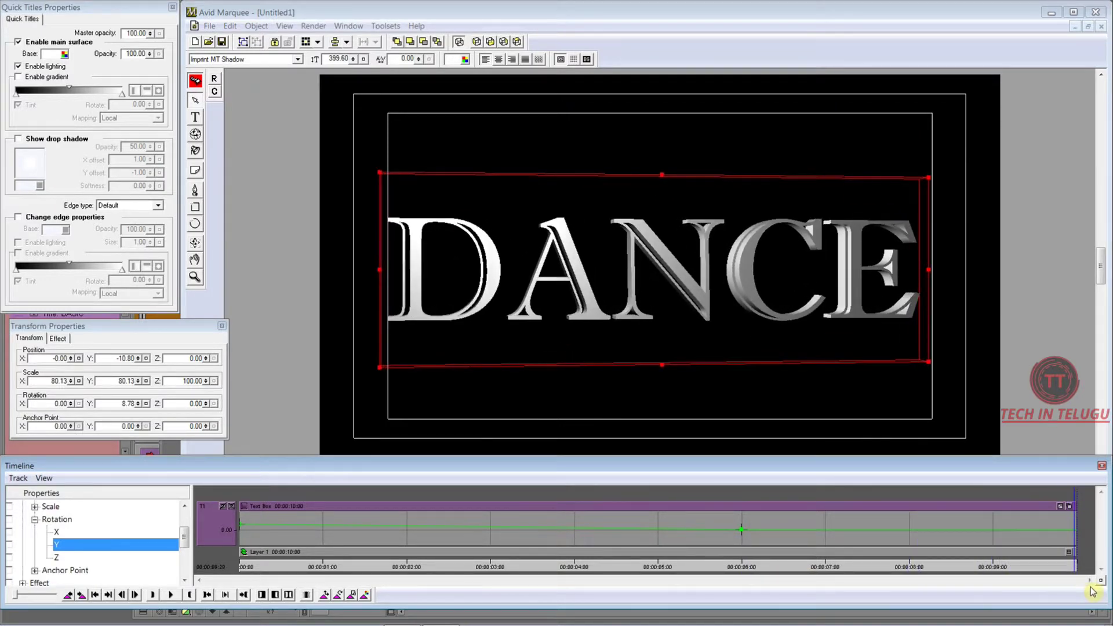
mouse_move(267, 571)
left_mouse_down()
mouse_move(589, 572)
mouse_move(990, 615)
mouse_move(1076, 610)
left_mouse_up()
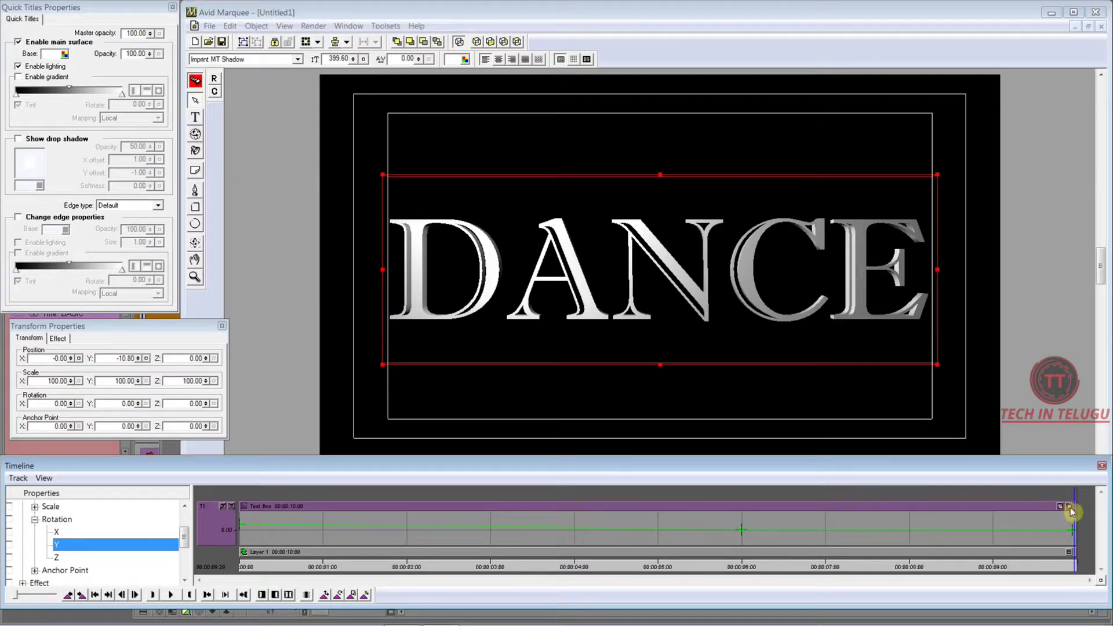
Expand the Text Box track into letter tracks T1–T5 for D, A, N, C and E.
left_click(1069, 553)
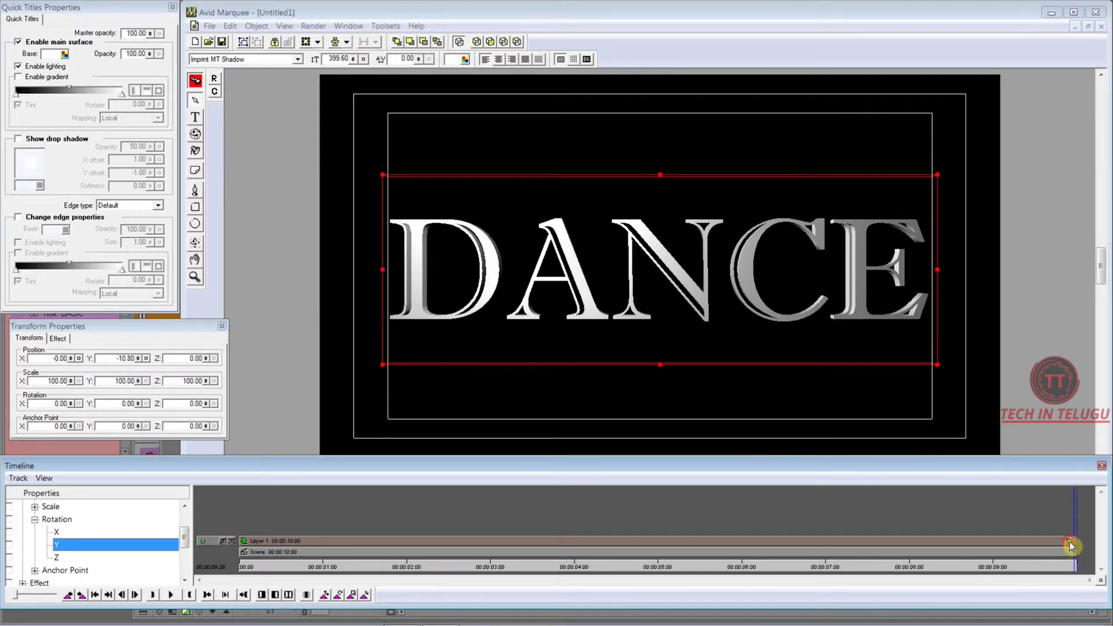
left_click(1069, 543)
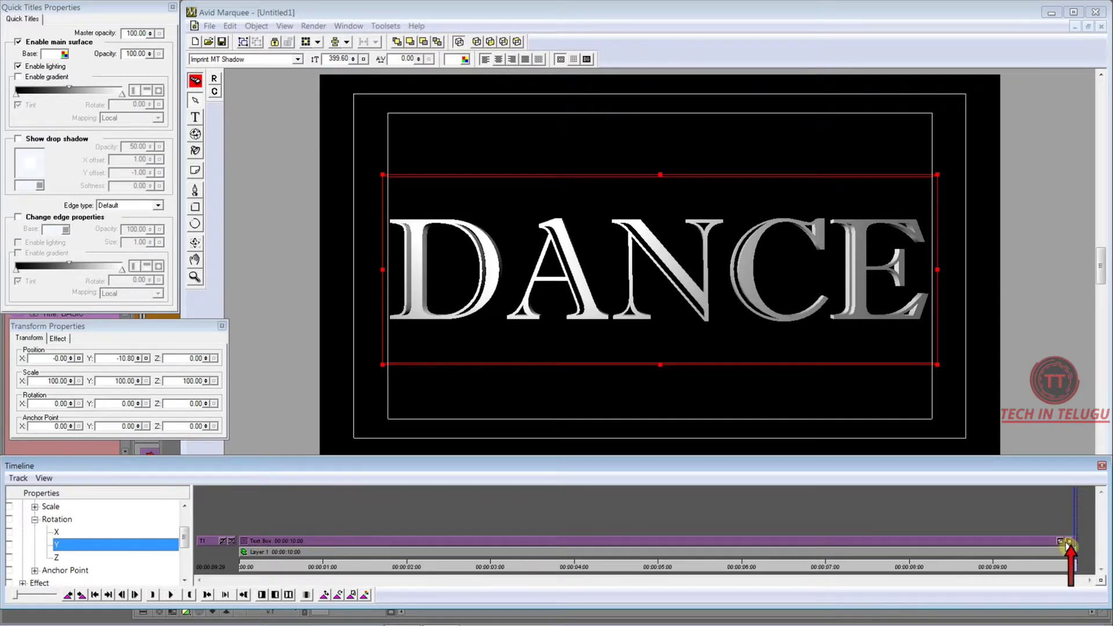
left_click(1069, 542)
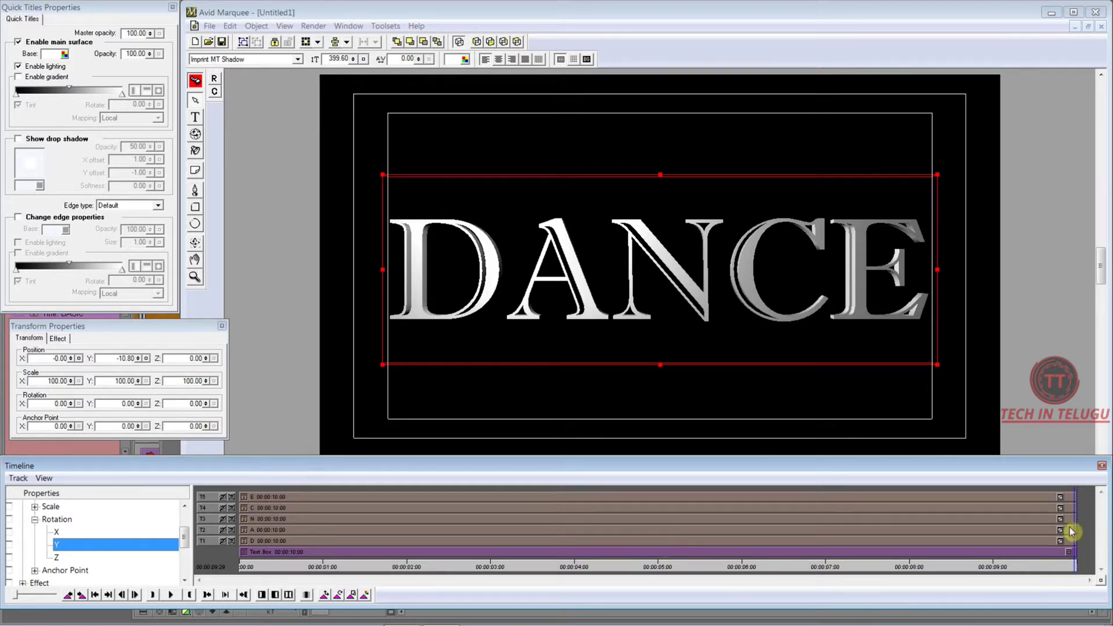
left_click(1068, 553)
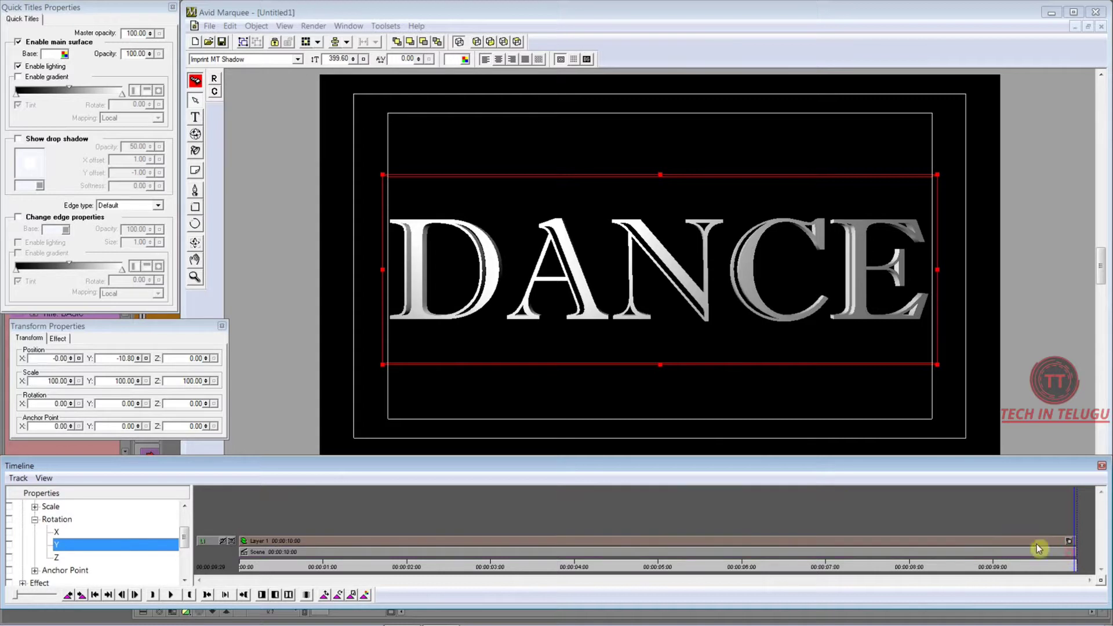
left_click(1069, 541)
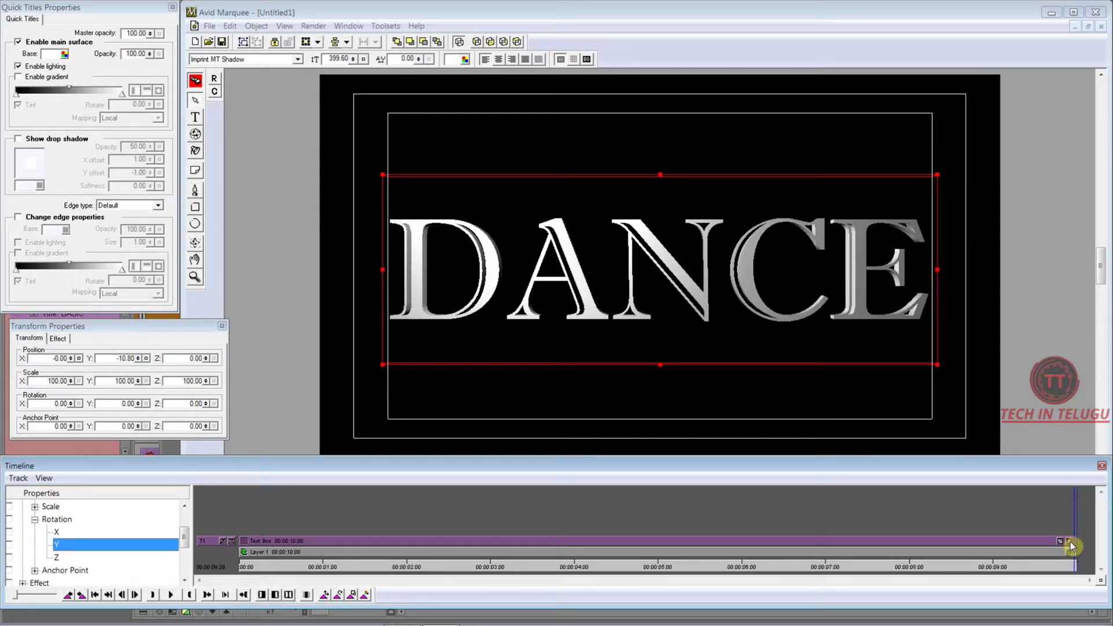
left_click(1070, 542)
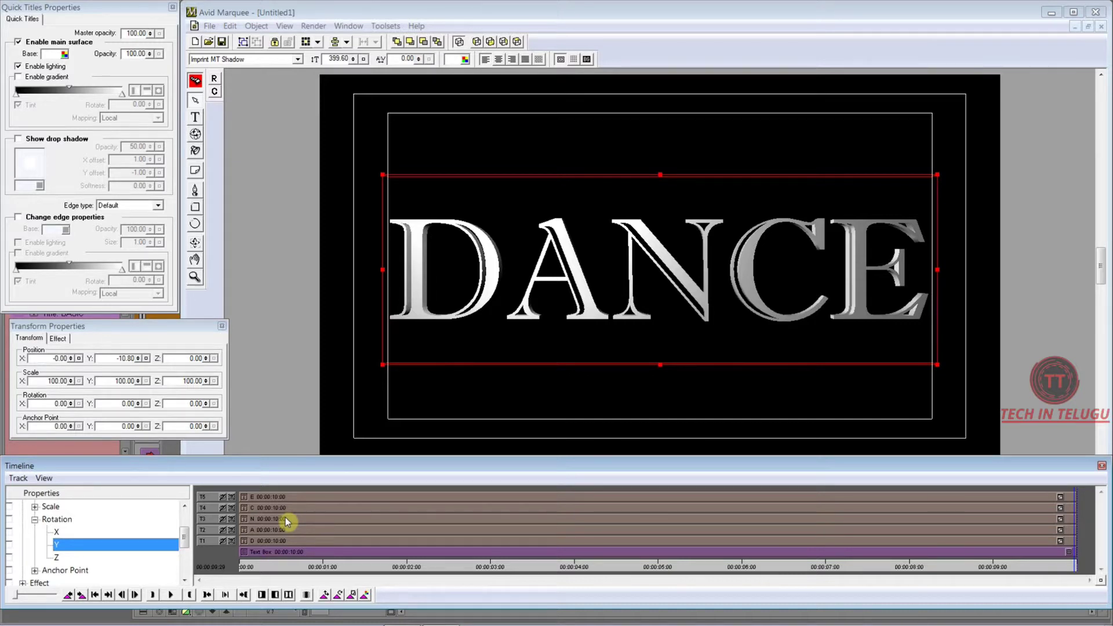
Select letter N, enlarge its track to show the Rotation Y graph, and preview around 5 seconds.
left_click(285, 517)
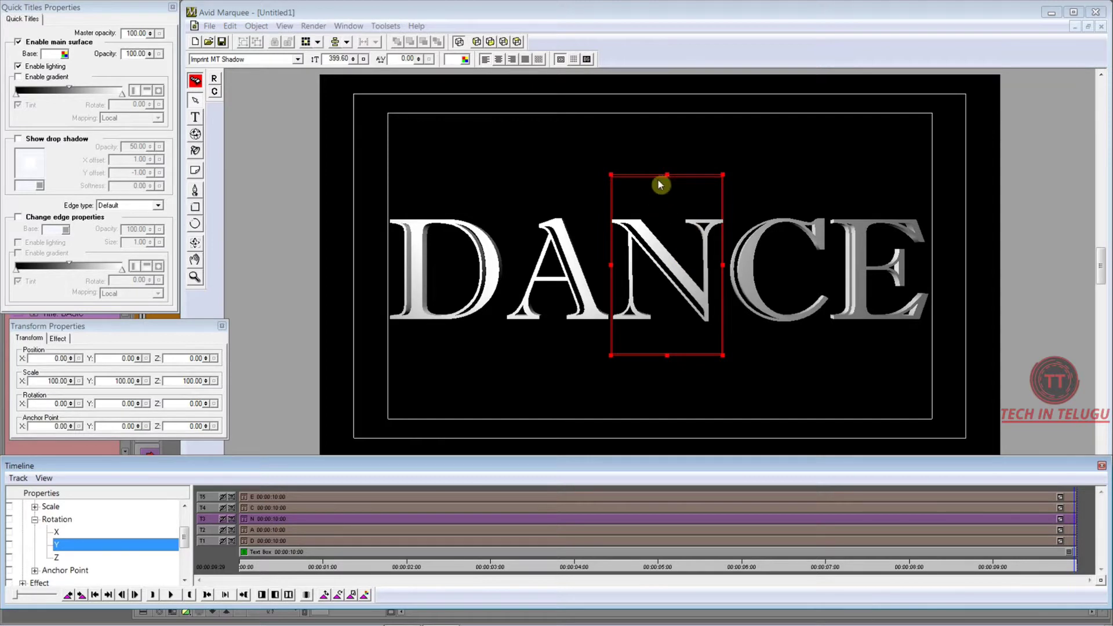
mouse_move(335, 516)
left_mouse_down()
mouse_move(337, 484)
mouse_move(333, 517)
left_mouse_up()
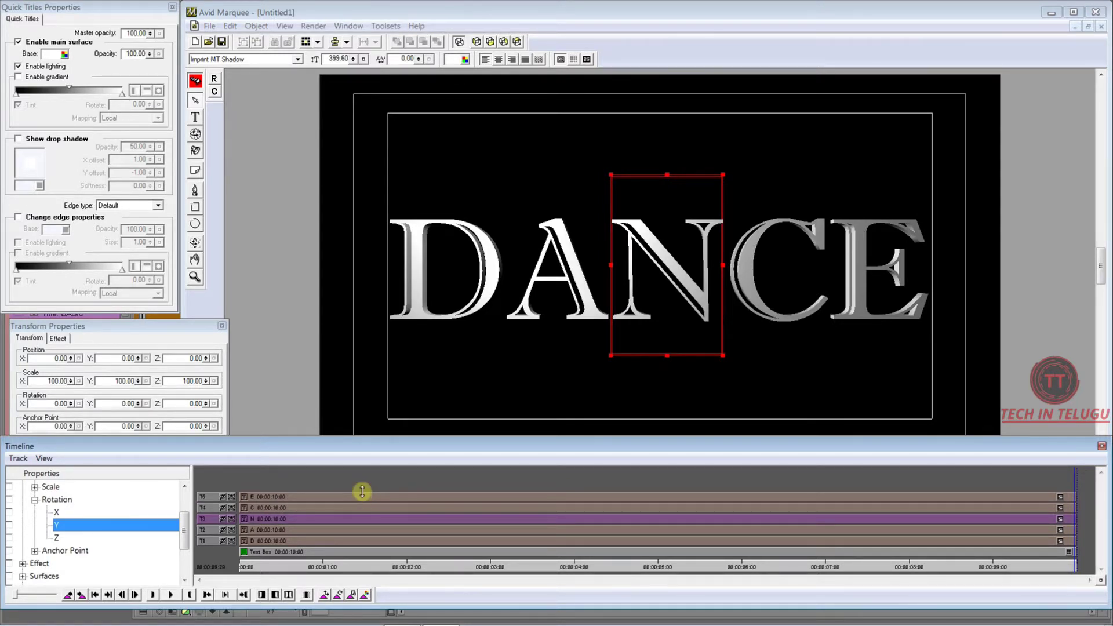
mouse_move(362, 492)
left_mouse_down()
mouse_move(362, 462)
mouse_move(354, 497)
left_mouse_up()
mouse_move(365, 502)
left_mouse_down()
mouse_move(363, 478)
mouse_move(361, 503)
mouse_move(373, 482)
left_mouse_up()
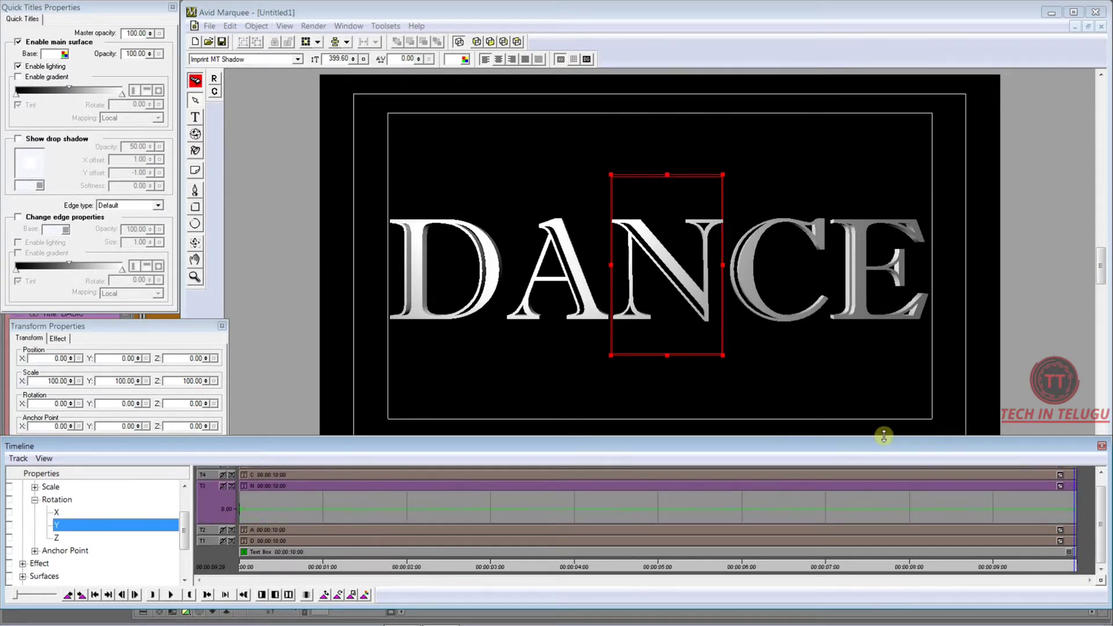
left_click_drag(1072, 567, 621, 580)
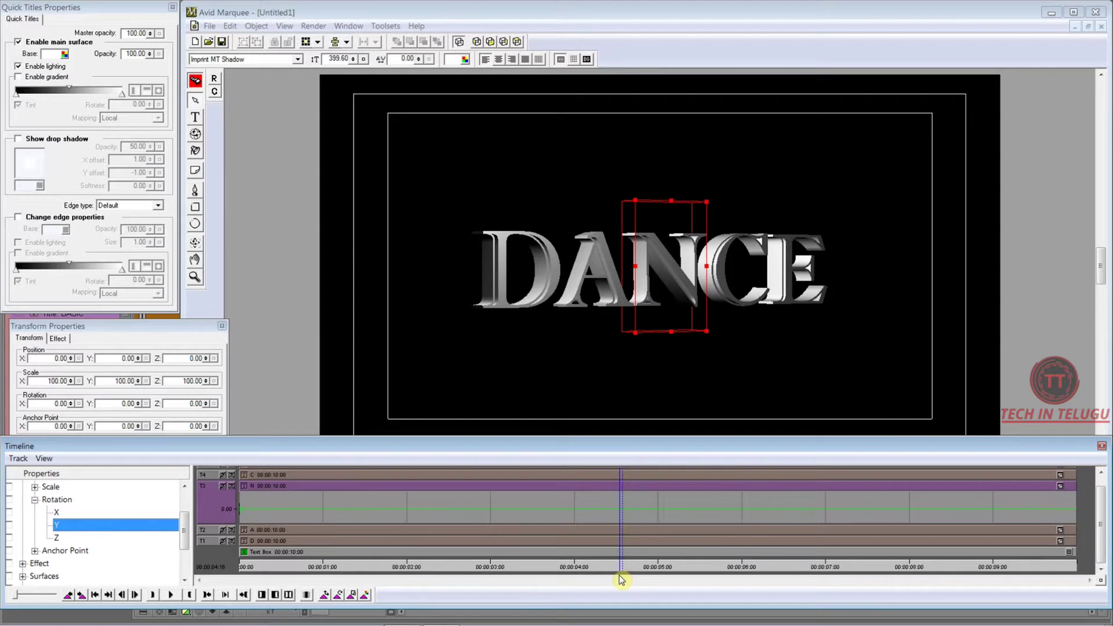
Set letter N's Rotation Y to 360 and play back its spin.
left_click(29, 411)
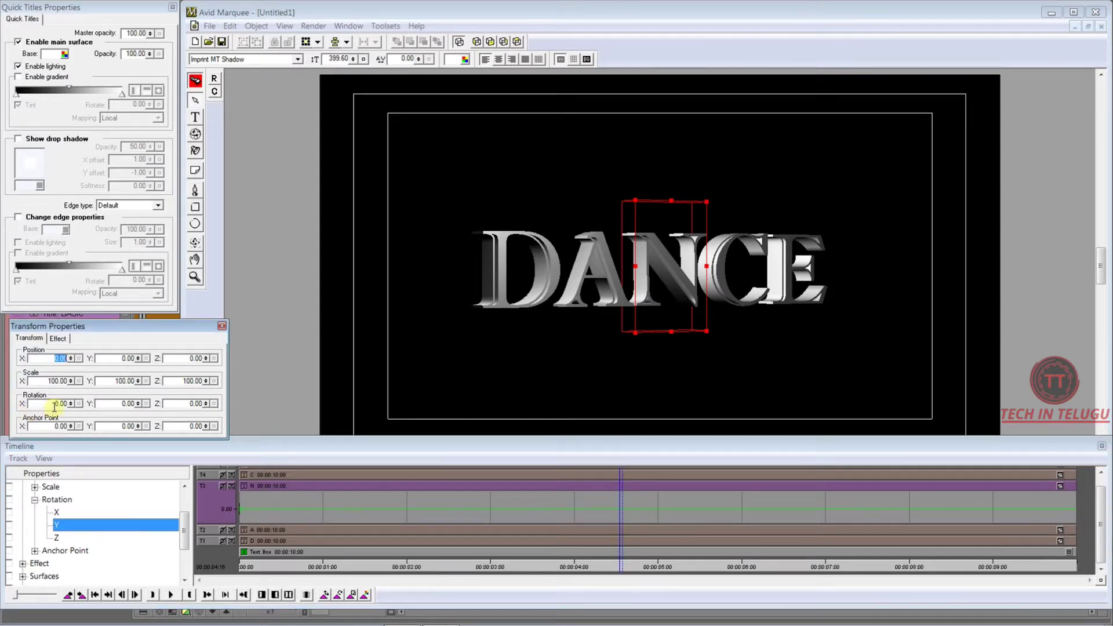
left_click(132, 404)
key("Return")
left_click_drag(595, 567, 240, 571)
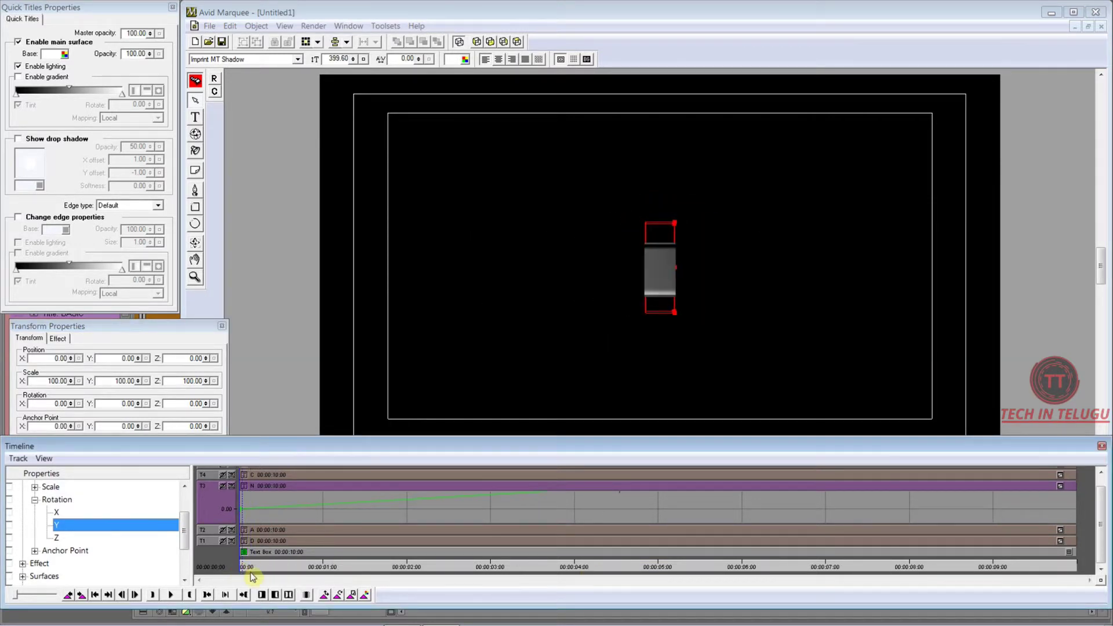
key("space")
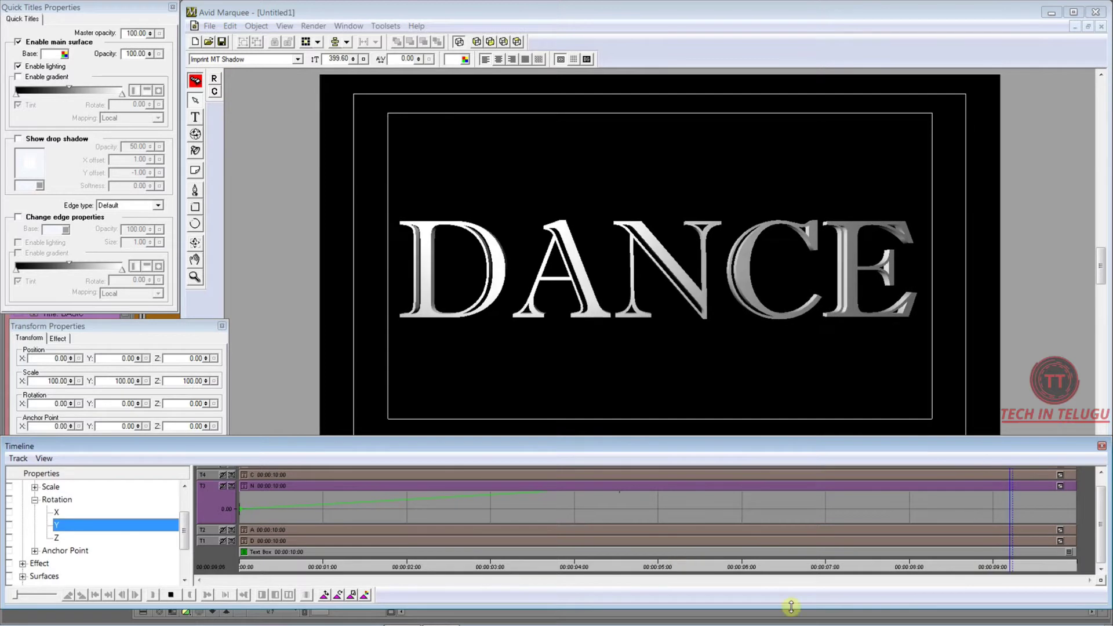
mouse_move(709, 574)
left_mouse_down()
mouse_move(416, 577)
mouse_move(700, 578)
mouse_move(868, 480)
mouse_move(870, 514)
left_mouse_up()
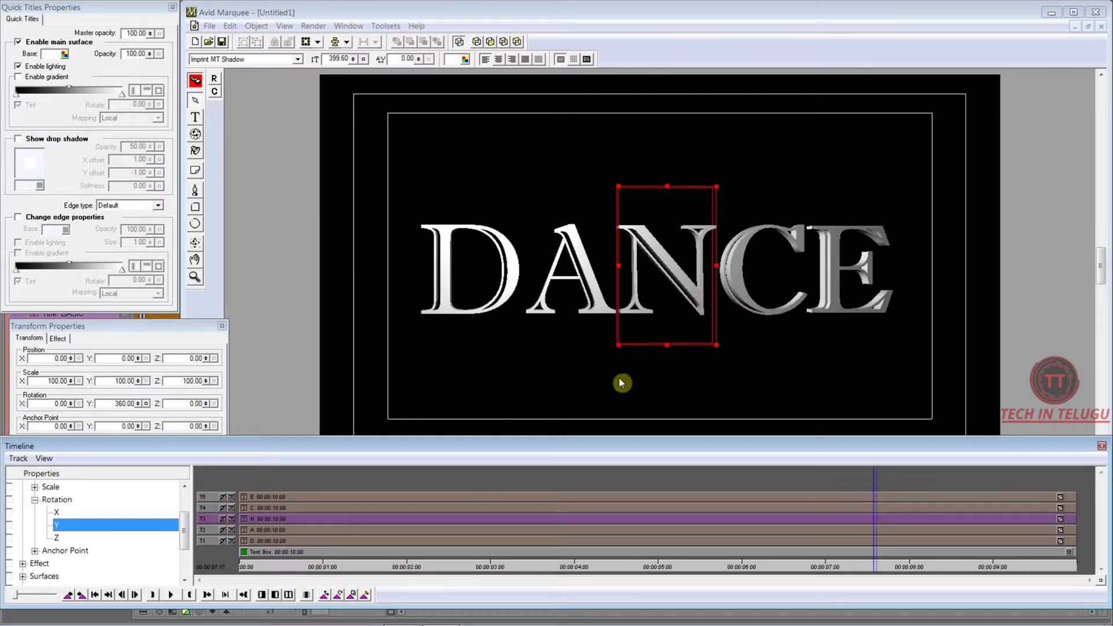
Select track D, set its Rotation Y to 360, and play from the start.
left_click(291, 542)
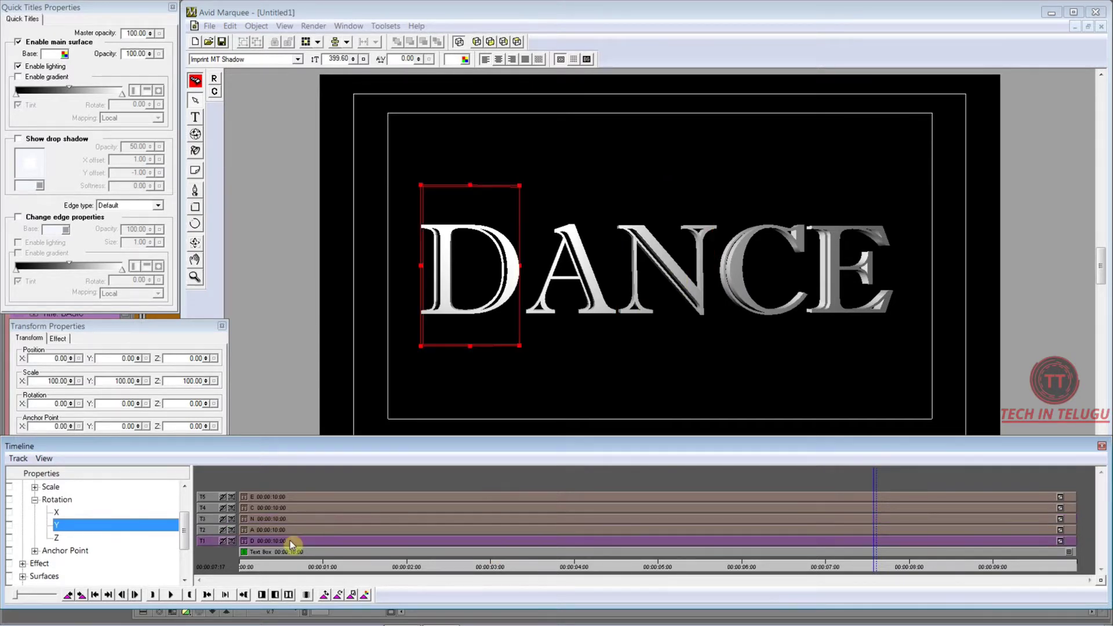
mouse_move(806, 567)
left_mouse_down()
mouse_move(735, 574)
mouse_move(865, 573)
mouse_move(642, 576)
mouse_move(911, 580)
left_mouse_up()
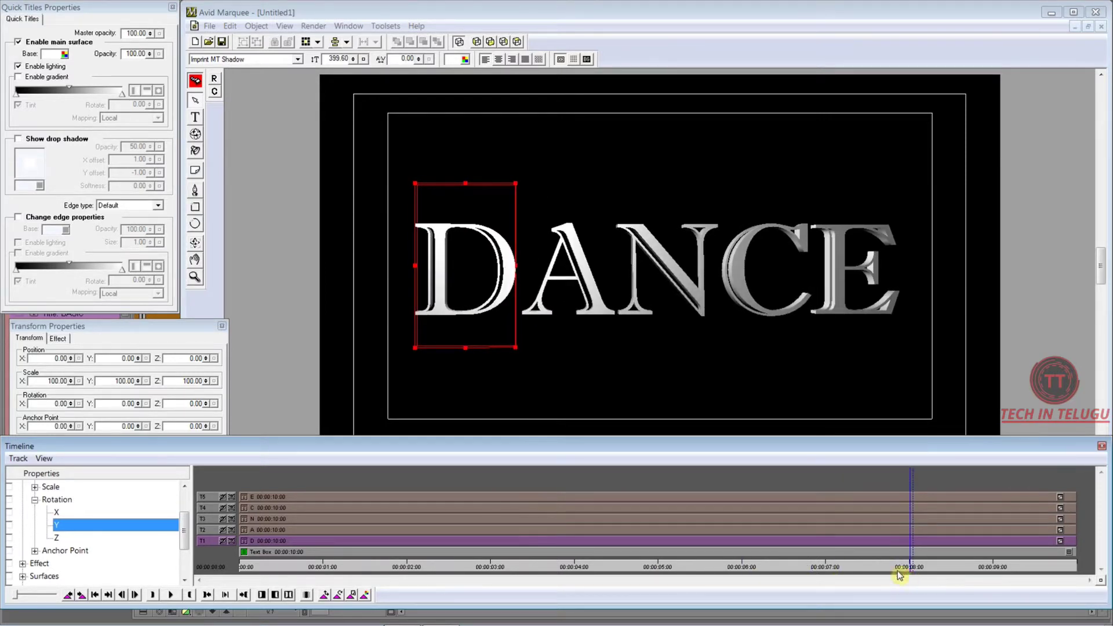
double_click(136, 403)
type("360")
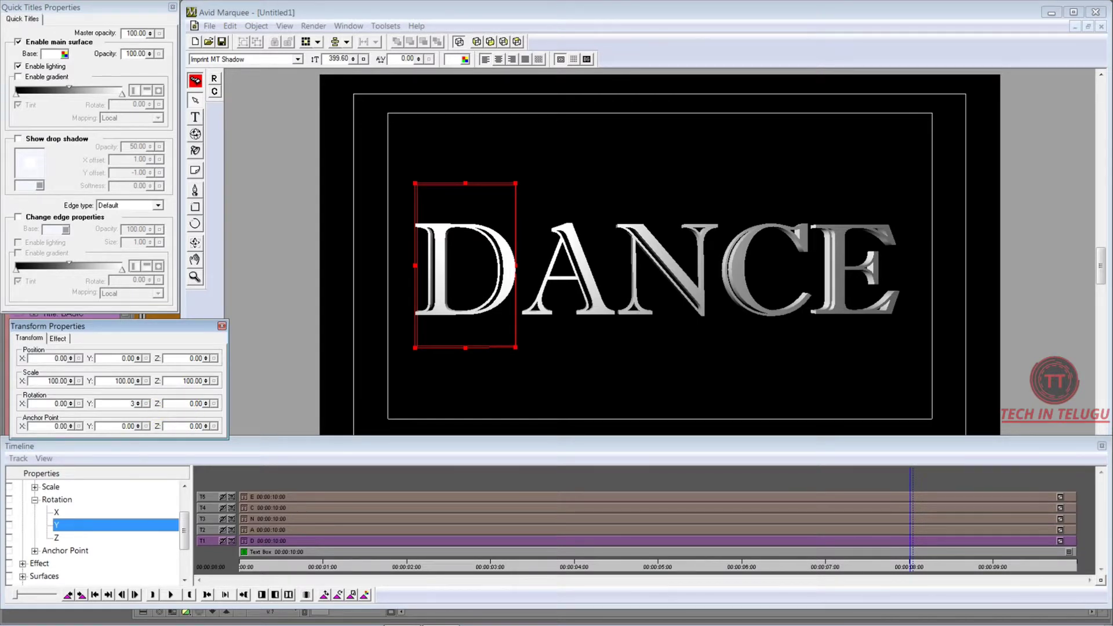
left_click_drag(911, 568, 239, 578)
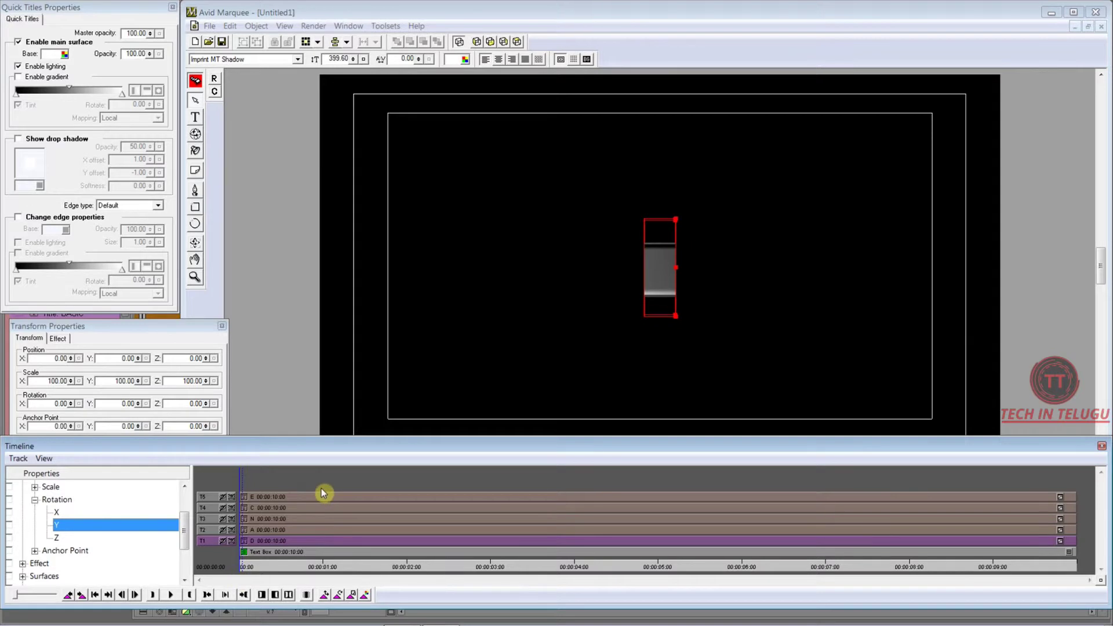
key("space")
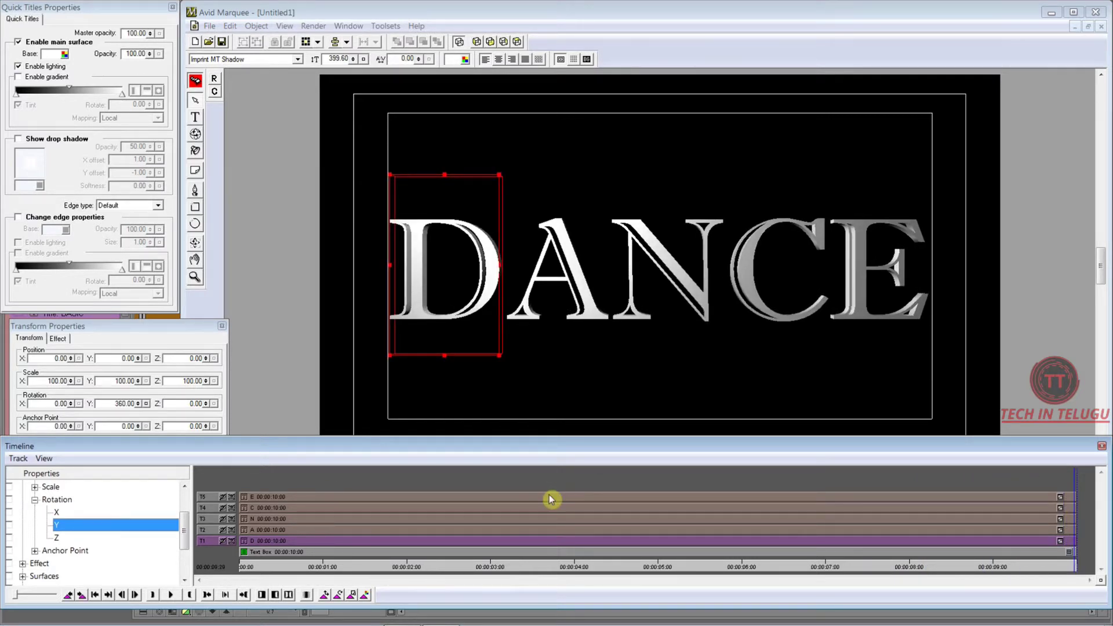
Collapse Rotation and Transform in the property tree, then scrub through the finished animation.
left_click(151, 325)
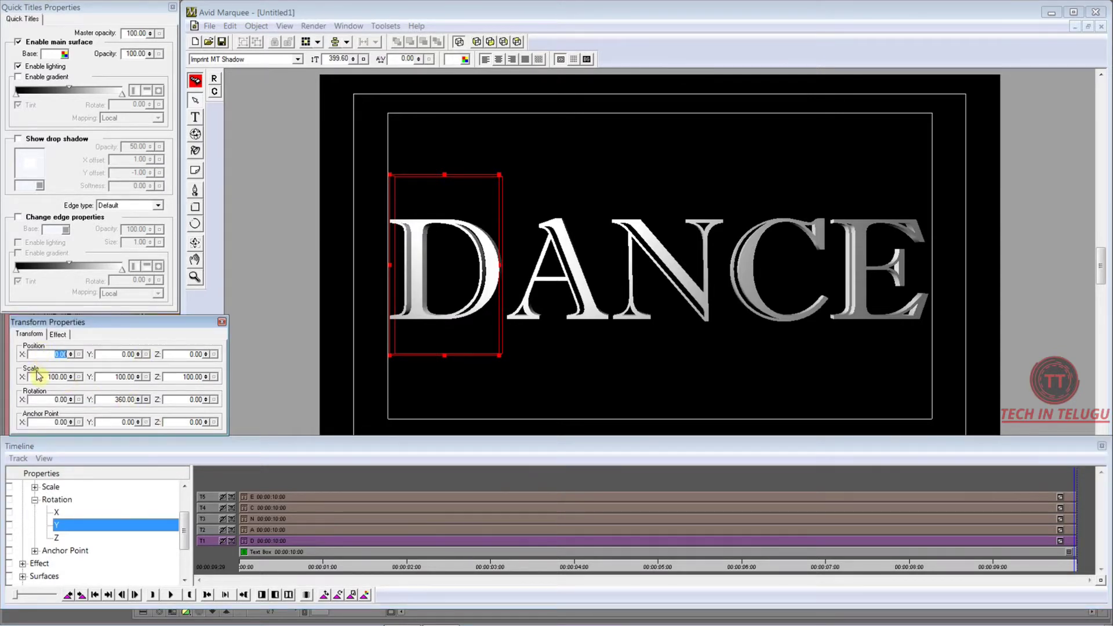
left_click(35, 500)
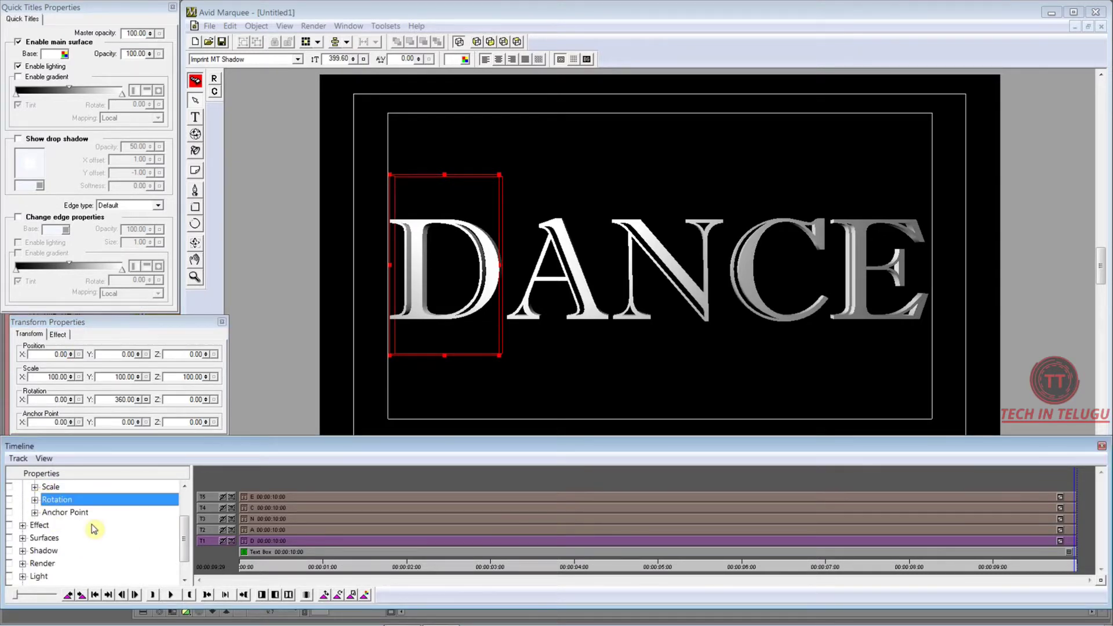
key("Left")
key("Left")
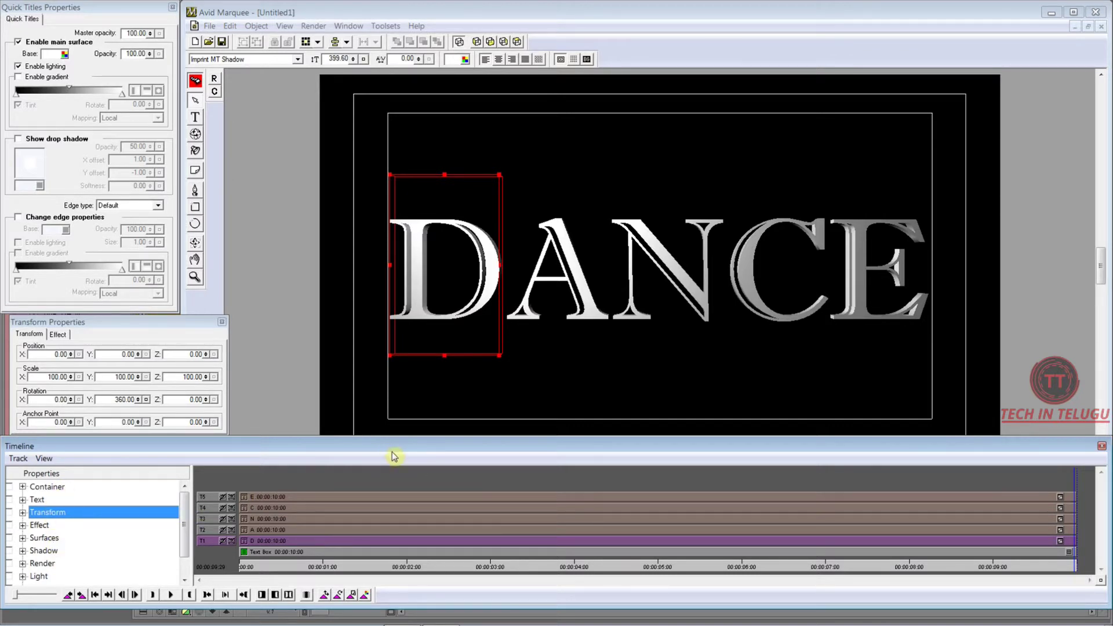
left_click_drag(313, 567, 936, 567)
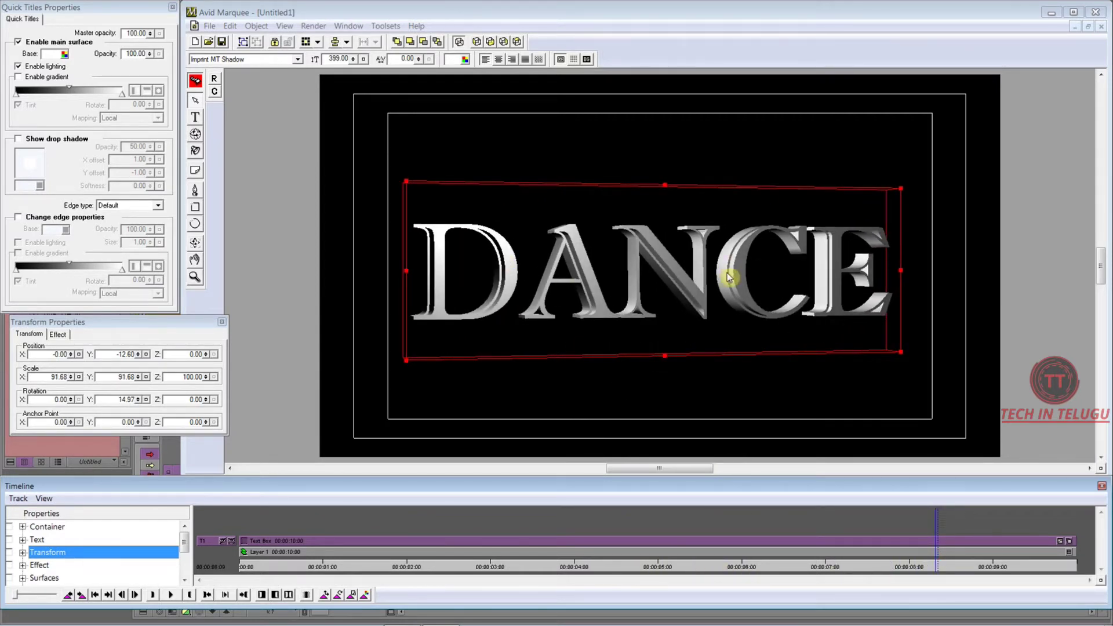
mouse_move(936, 567)
left_mouse_down()
mouse_move(529, 566)
mouse_move(1076, 576)
left_mouse_up()
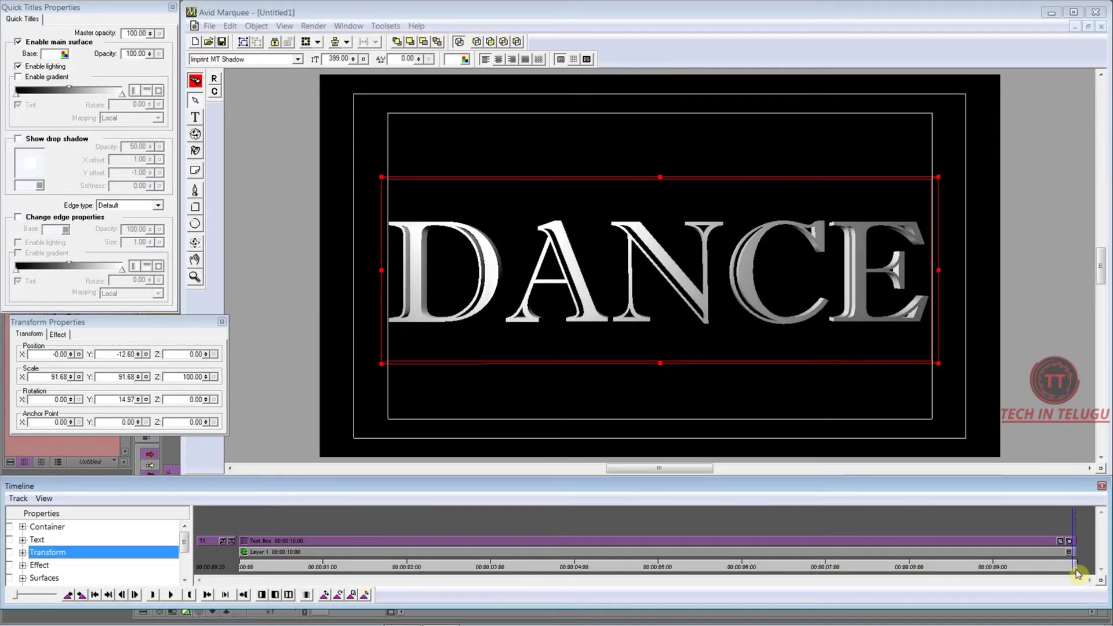
Use Save All to Bin to save the title as BASIC ANIMATION in the TITLES bin.
left_click(210, 27)
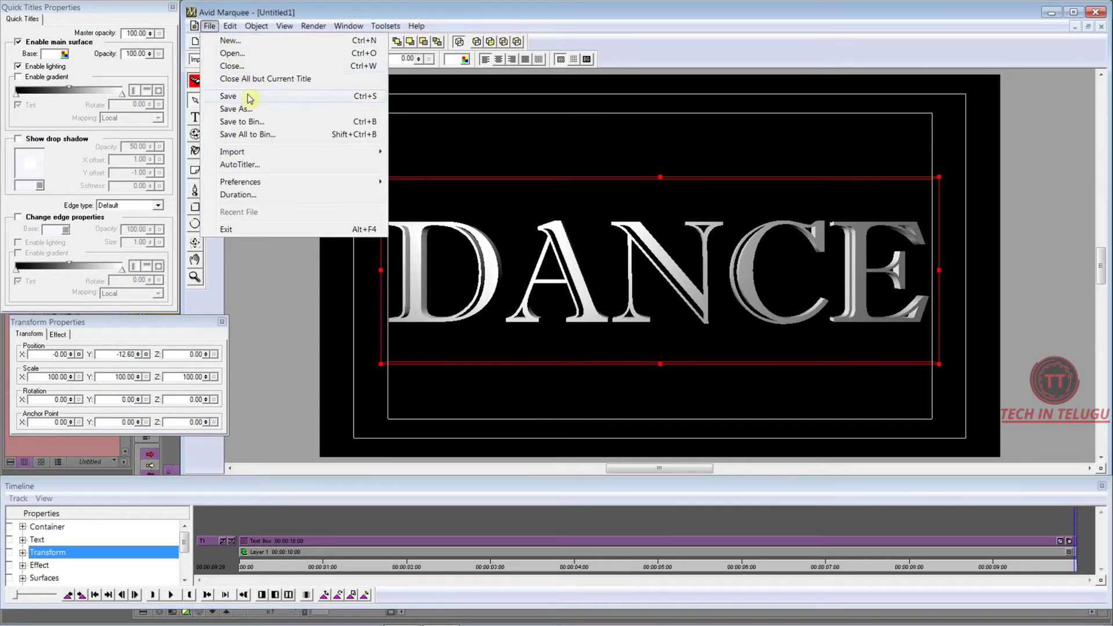
left_click(251, 137)
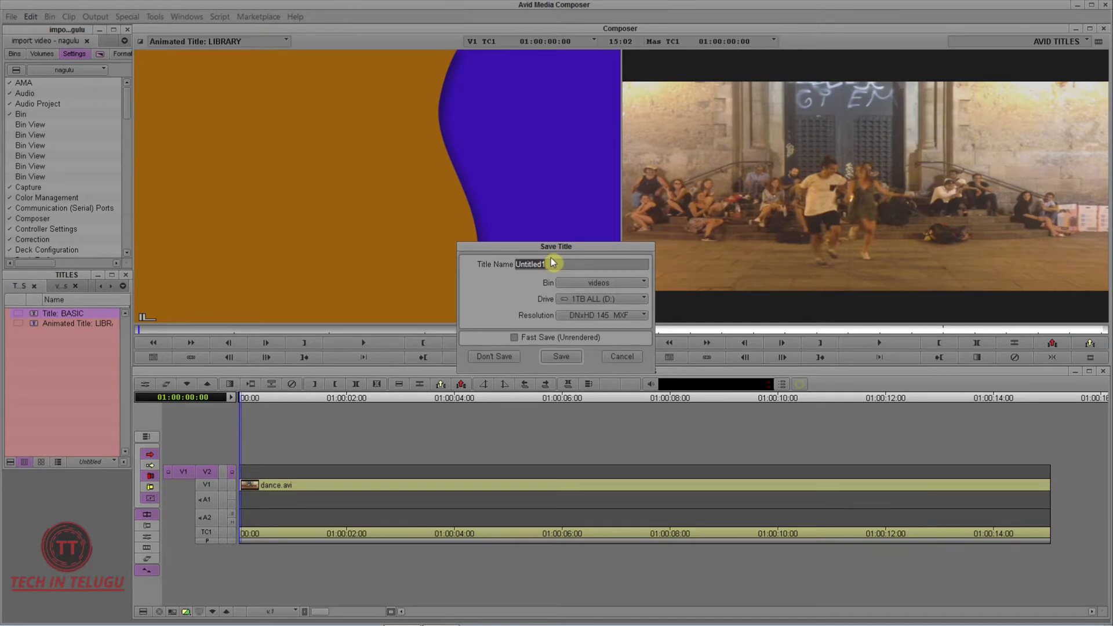
left_click(513, 265)
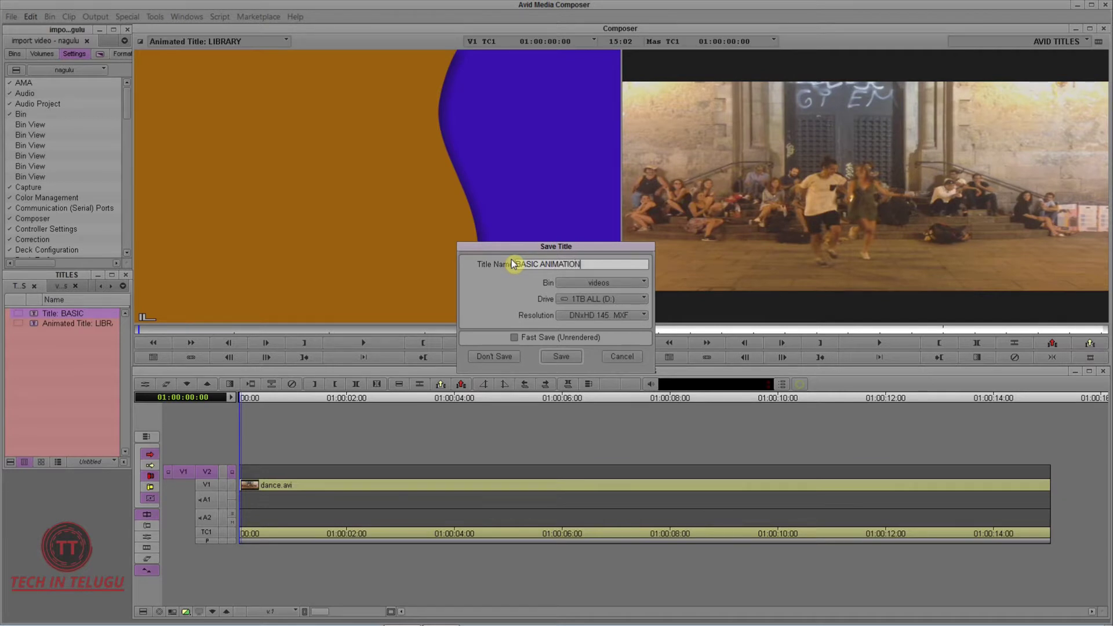
type("BASIC ANIMATION")
left_click(643, 284)
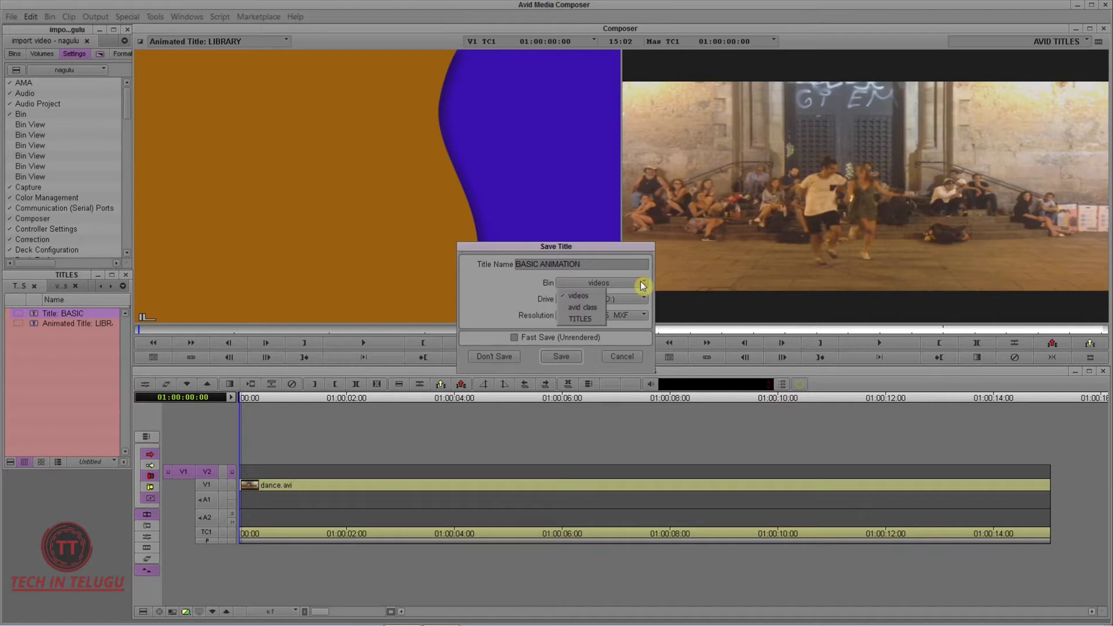
left_click(597, 318)
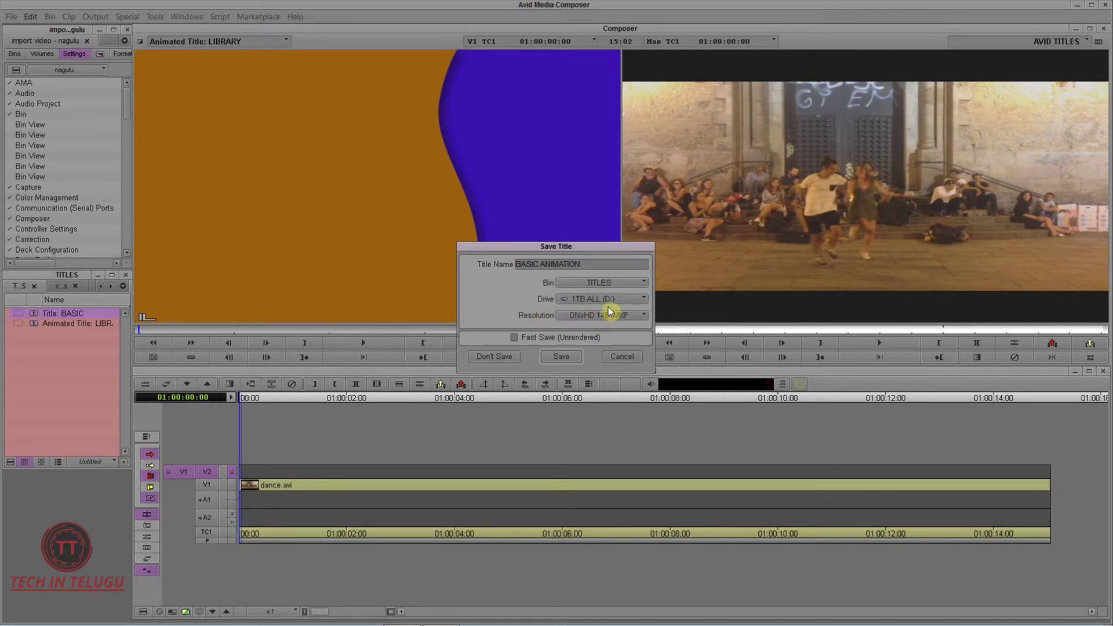
left_click(563, 361)
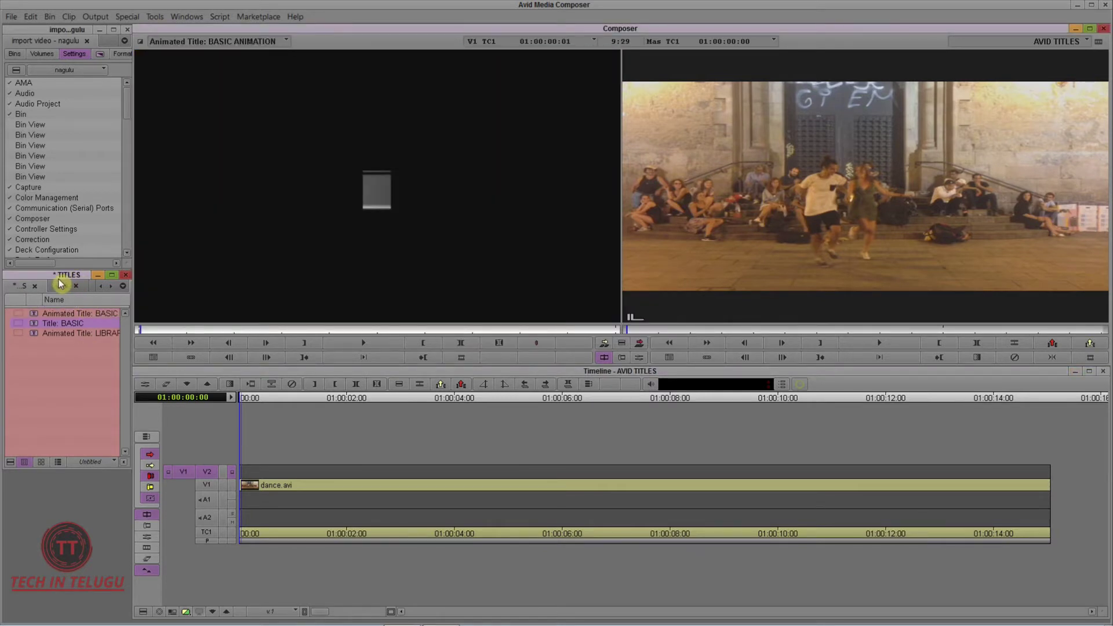
Review the 'Animated Title: BASIC' entry in the TITLES bin and load it into the Source monitor.
left_click(33, 314)
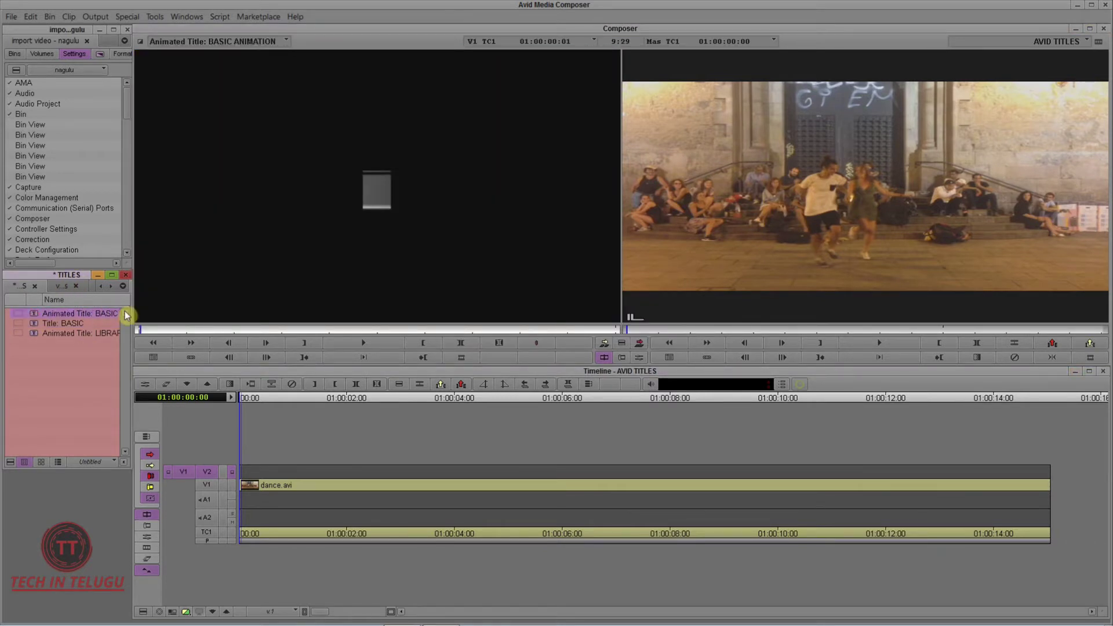
left_click(102, 315)
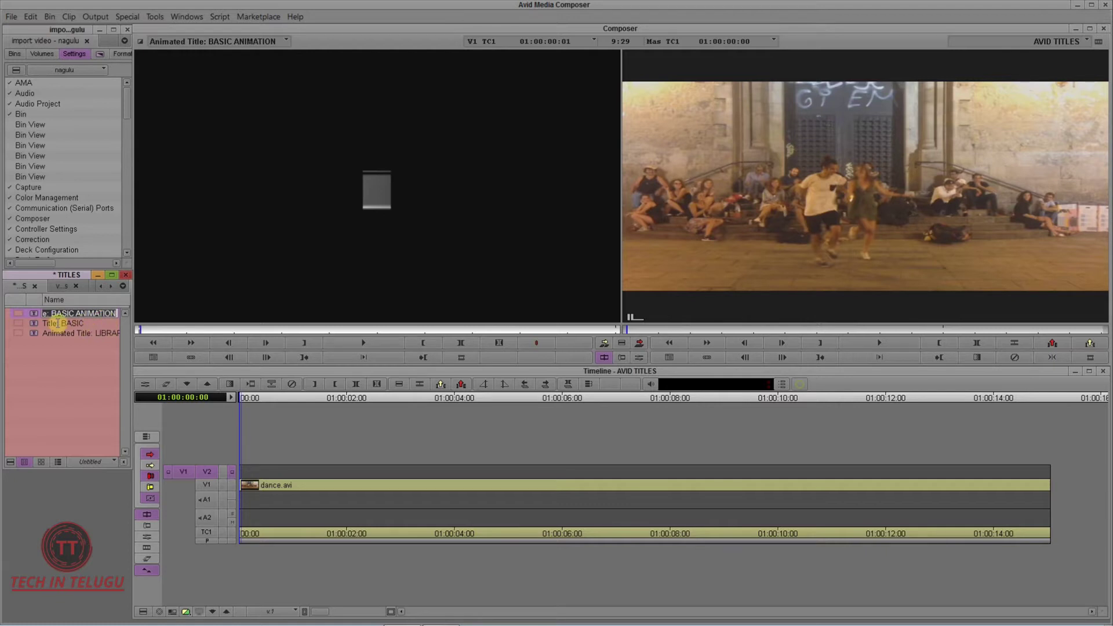
left_click(66, 368)
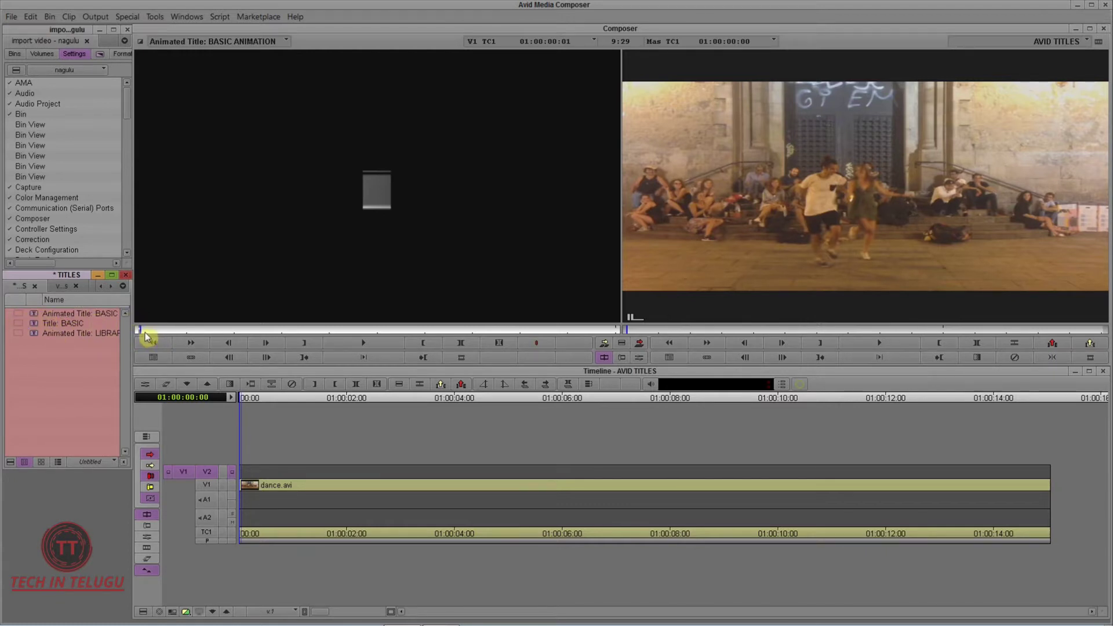
left_click_drag(139, 332, 627, 359)
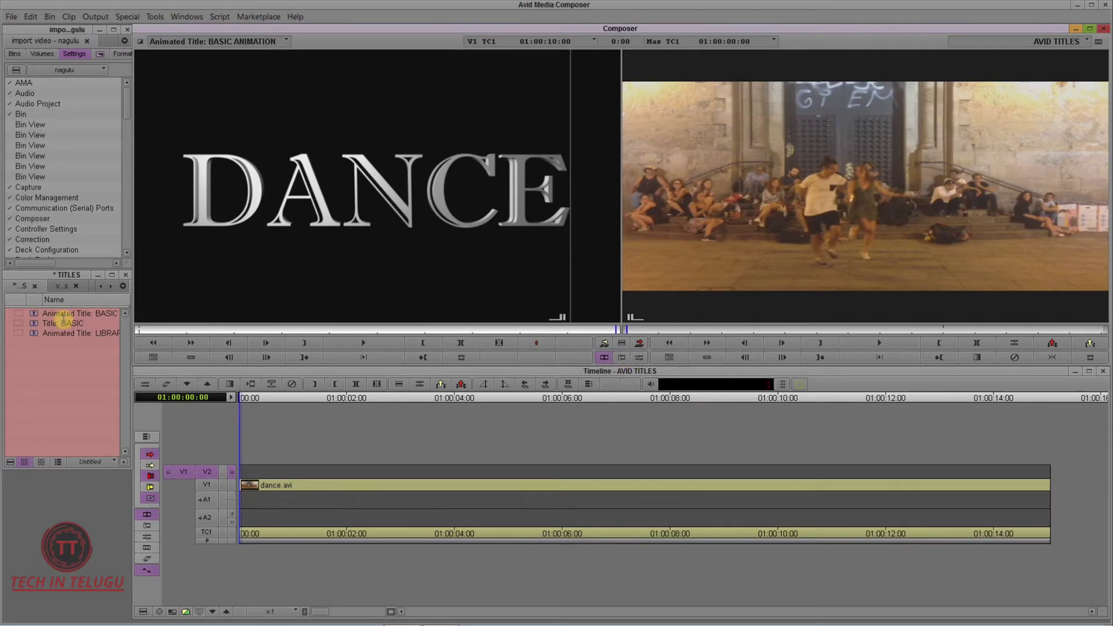
left_click_drag(36, 317, 246, 476)
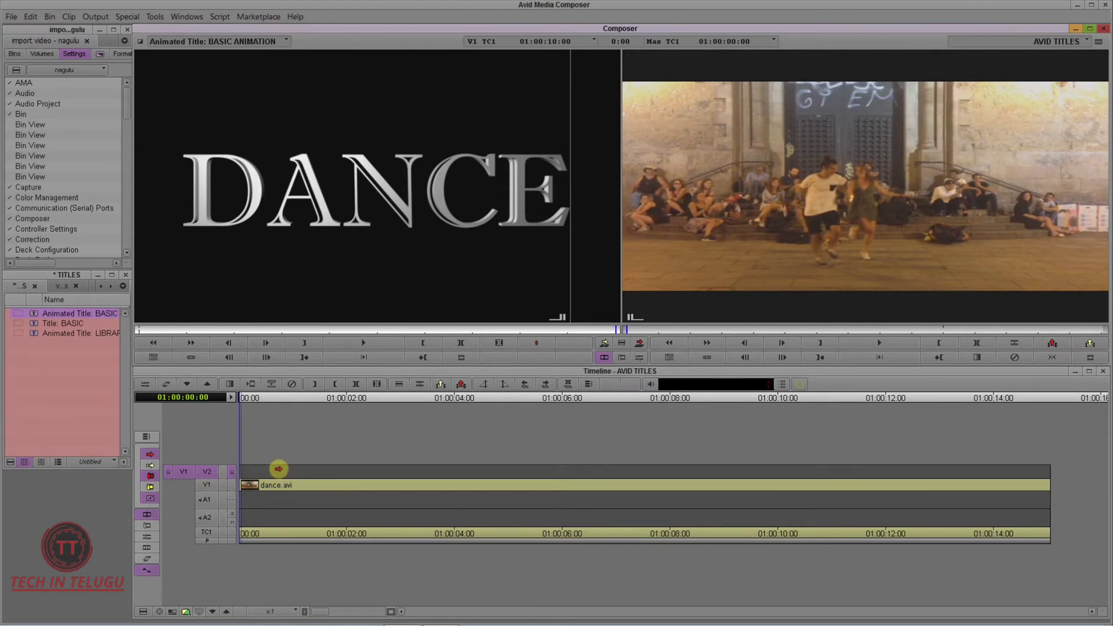
double_click(76, 314)
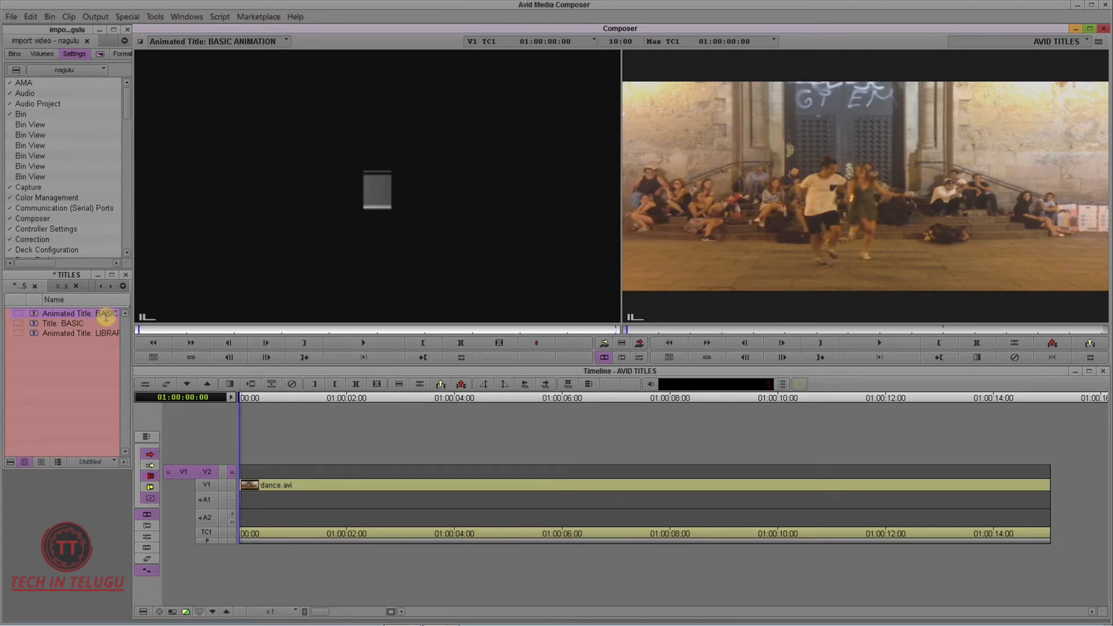
Overwrite the BASIC ANIMATION title onto track V2 above dance.avi.
mouse_move(106, 316)
left_mouse_down()
mouse_move(255, 464)
mouse_move(302, 440)
left_mouse_up()
left_click(640, 347)
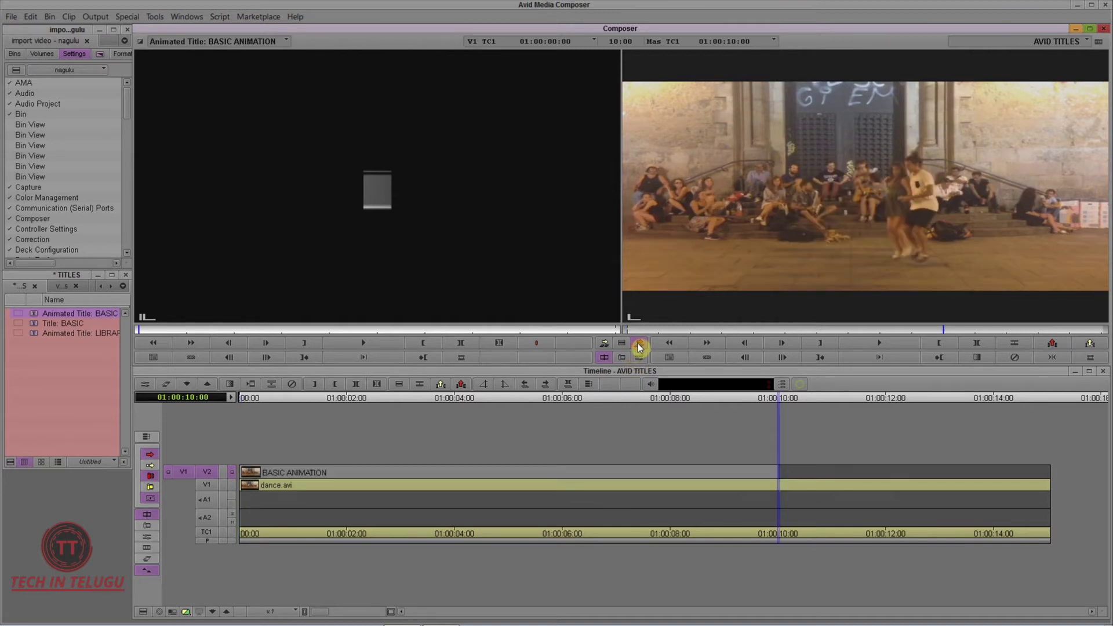
left_click(686, 404)
left_click(310, 472)
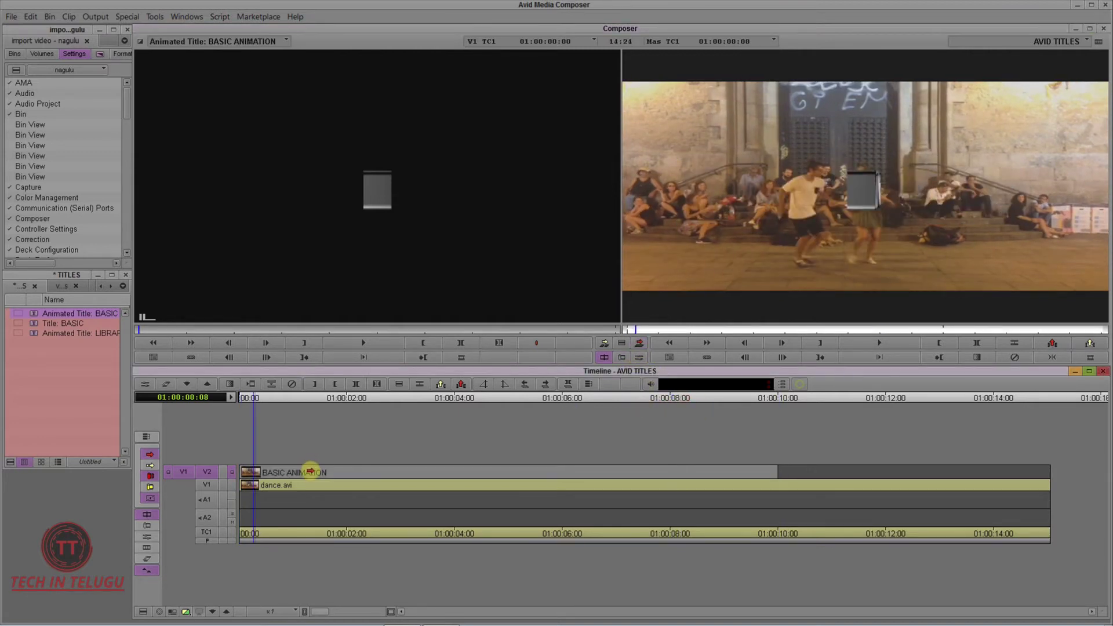
left_click(310, 472)
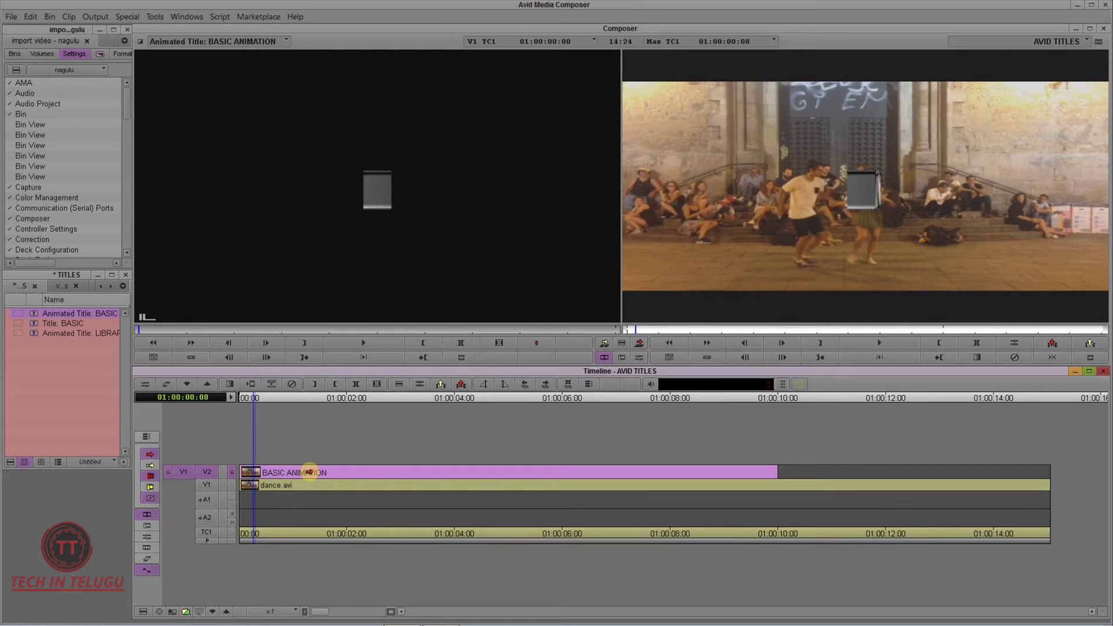
Scrub the timeline to about 01:00:02:04 to preview the DANCE title over the video.
left_click_drag(255, 399, 272, 400)
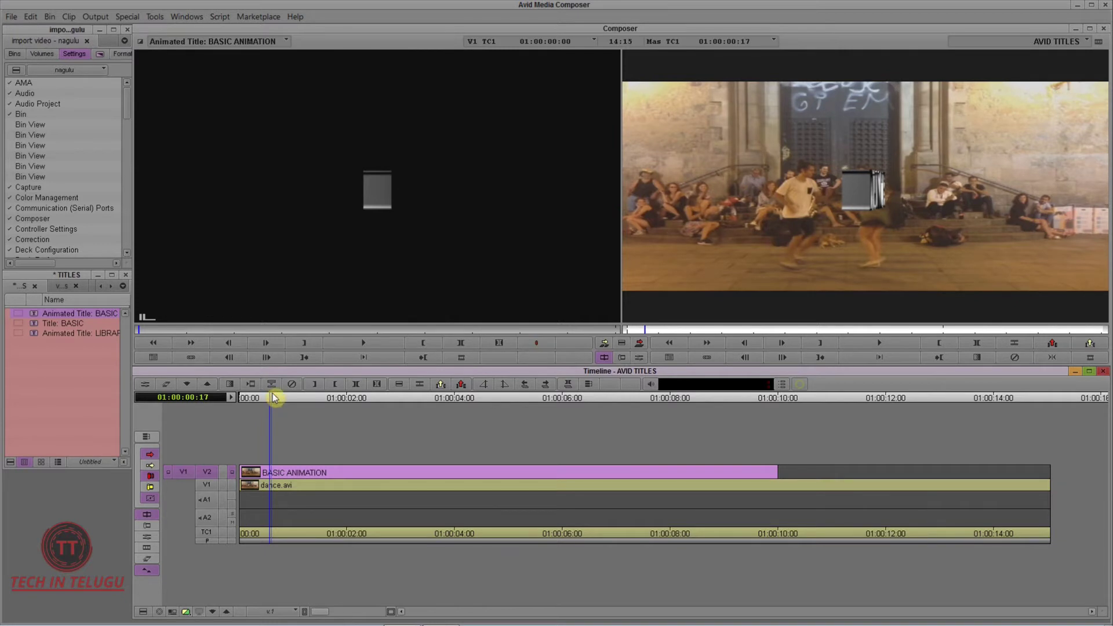
left_click(737, 437)
left_click(719, 447)
left_click(499, 455)
left_click(356, 458)
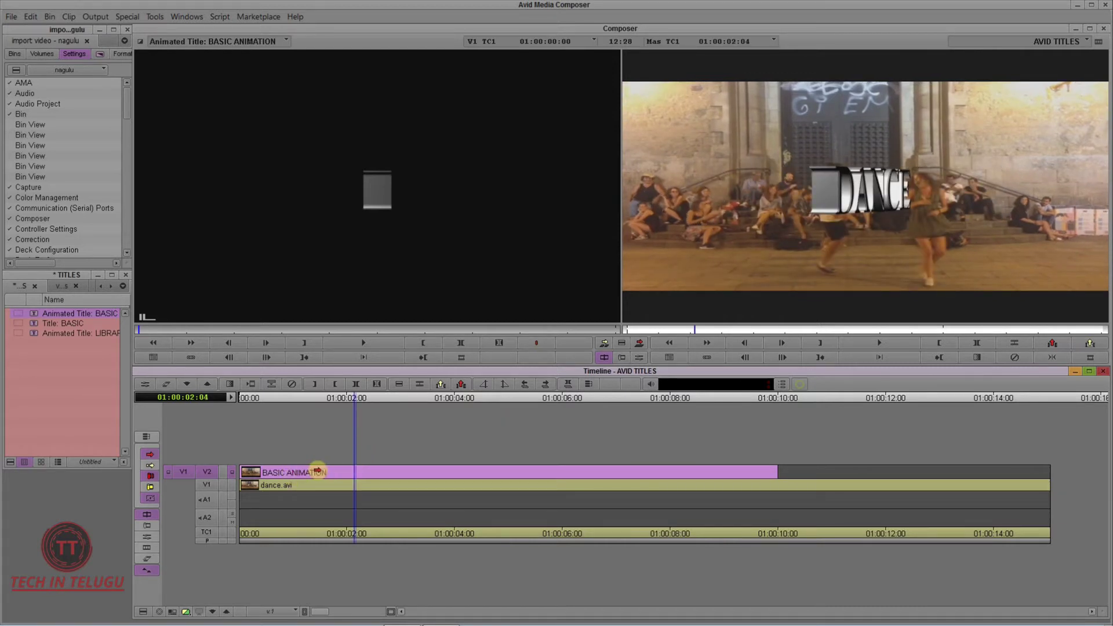
Scale the DANCE title down to 47 and move it to the lower left of the Record monitor.
left_click(146, 383)
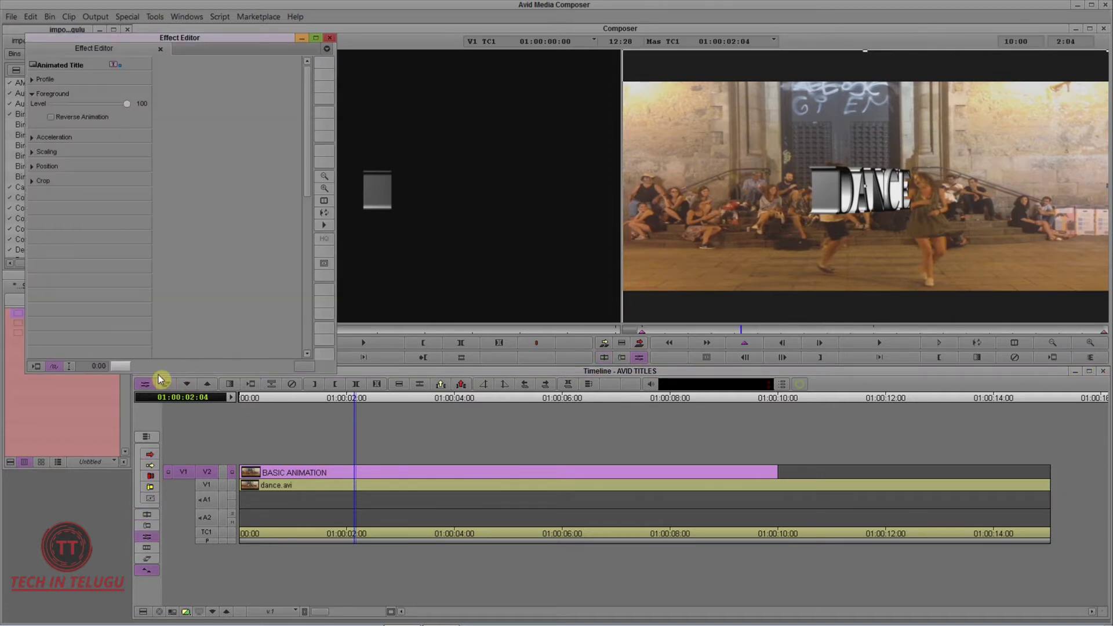
left_click(31, 152)
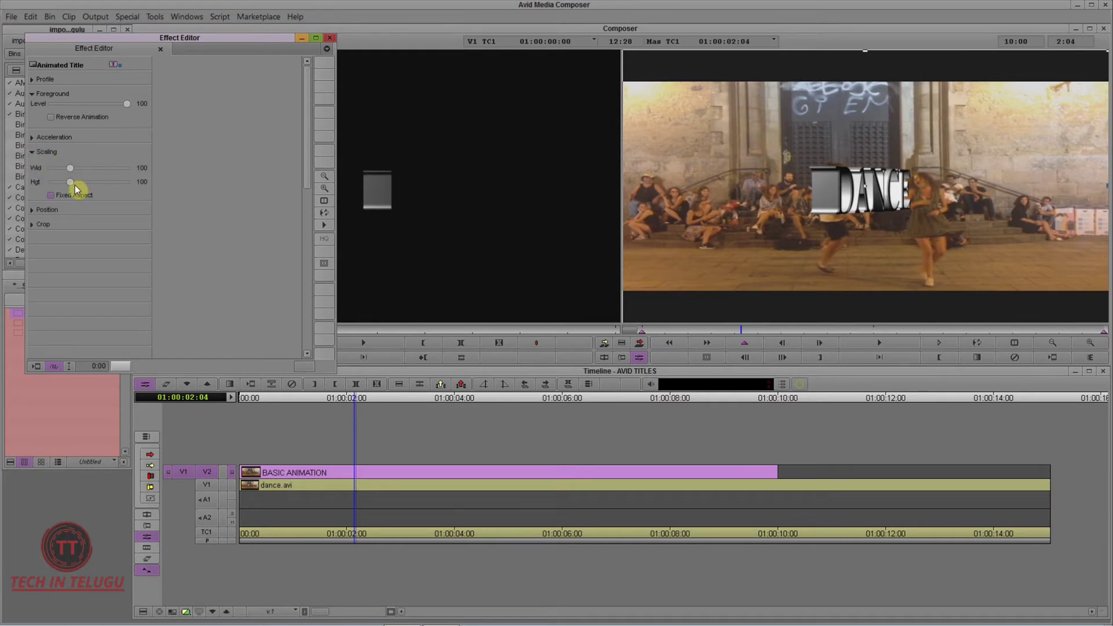
left_click_drag(68, 170, 61, 178)
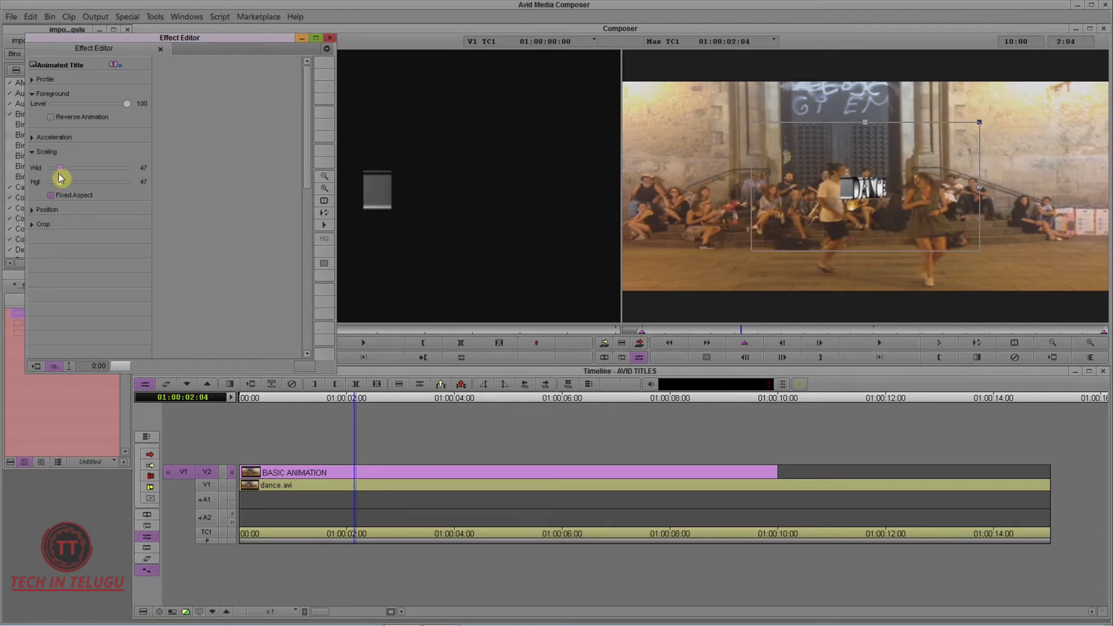
left_click(31, 152)
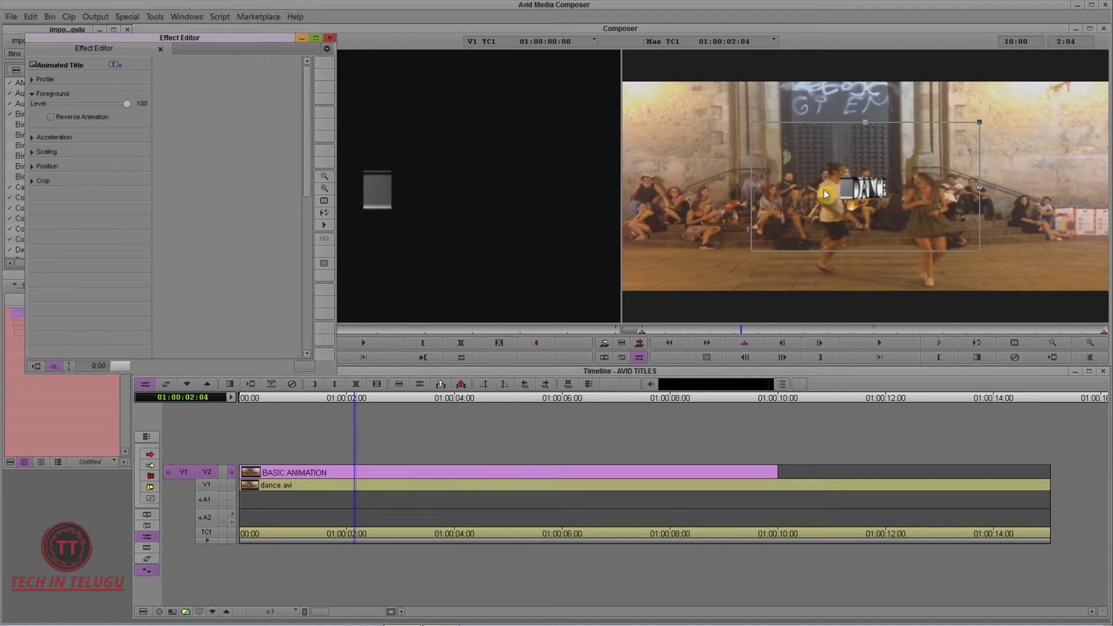
mouse_move(860, 195)
left_mouse_down()
mouse_move(717, 274)
mouse_move(741, 276)
left_mouse_up()
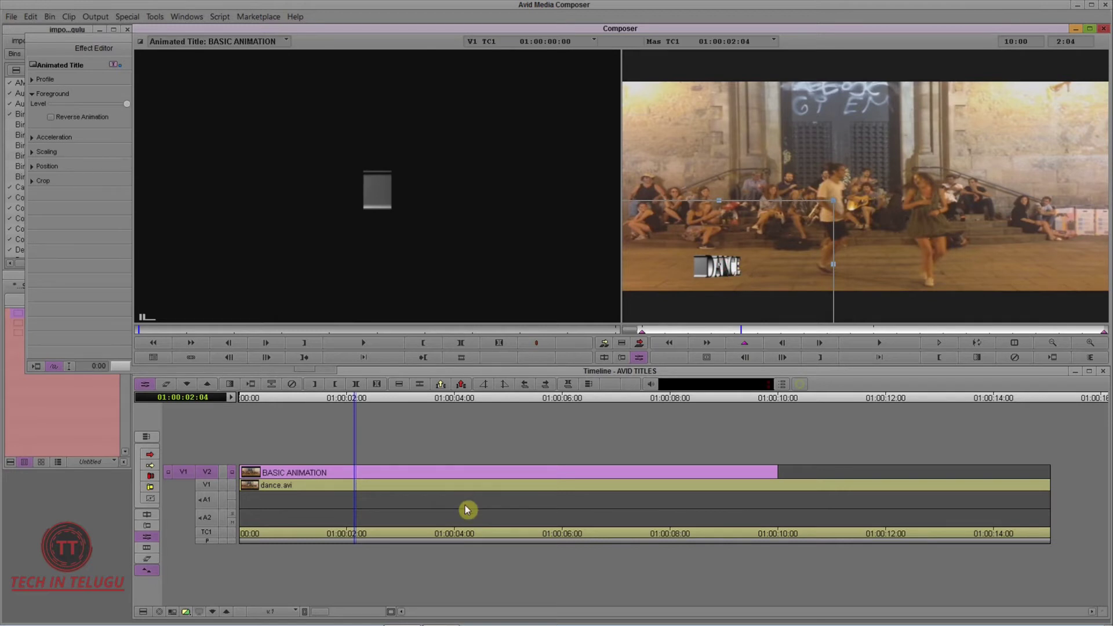
Close the Effect Editor and scrub the sequence, ending at 01:00:01:19 to check the shrunken title.
left_click(688, 490)
left_click(414, 489)
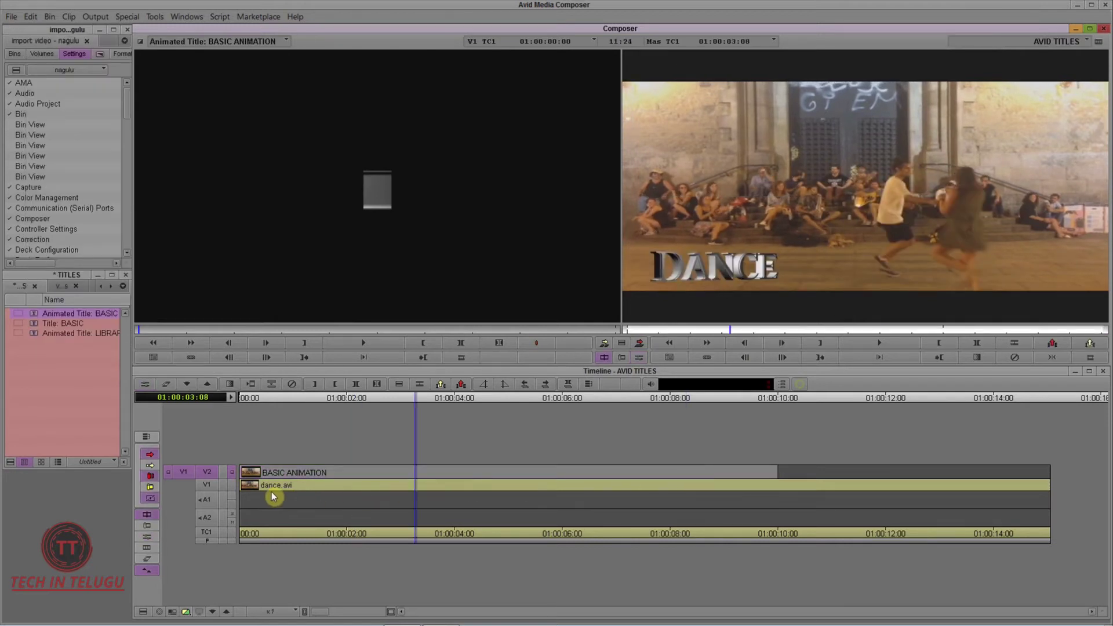
mouse_move(252, 490)
left_mouse_down()
mouse_move(366, 511)
mouse_move(691, 520)
left_mouse_up()
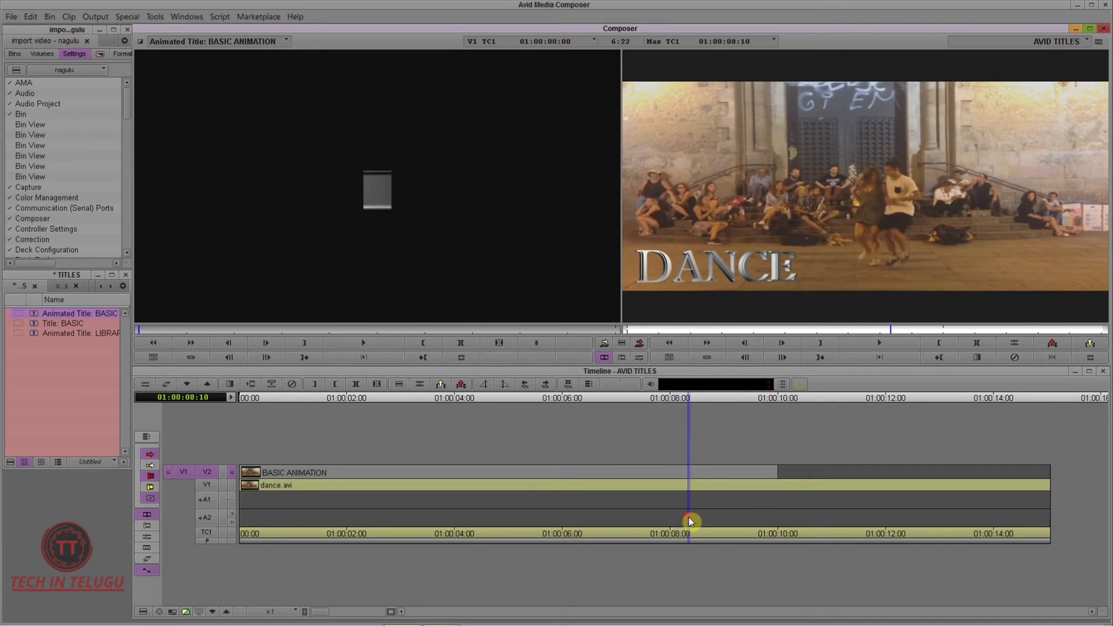
left_click_drag(688, 420, 594, 428)
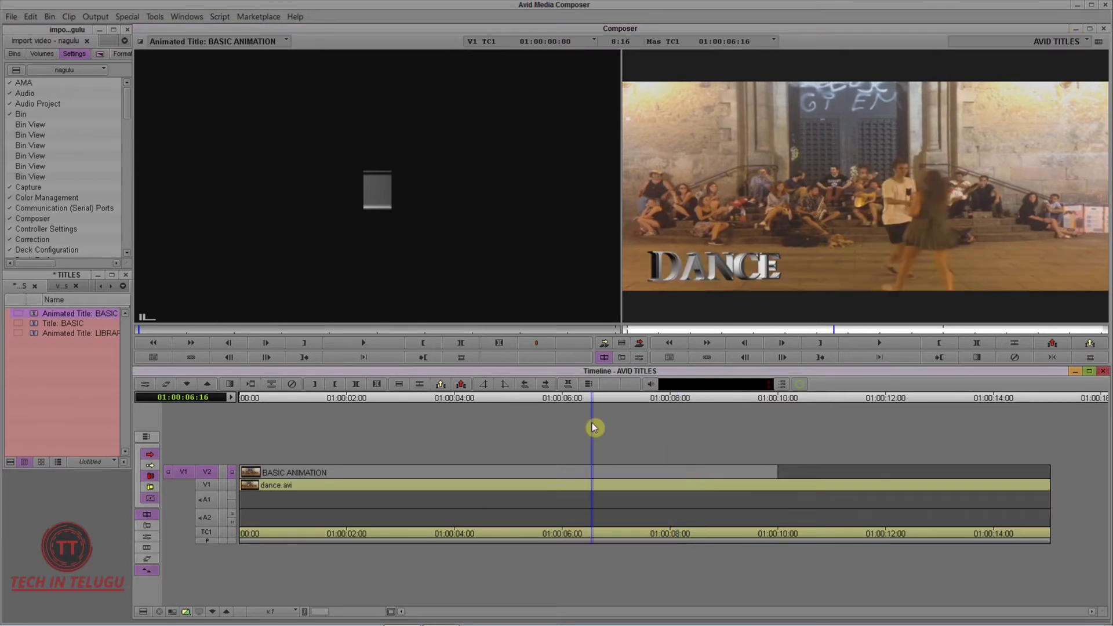
left_click(576, 474)
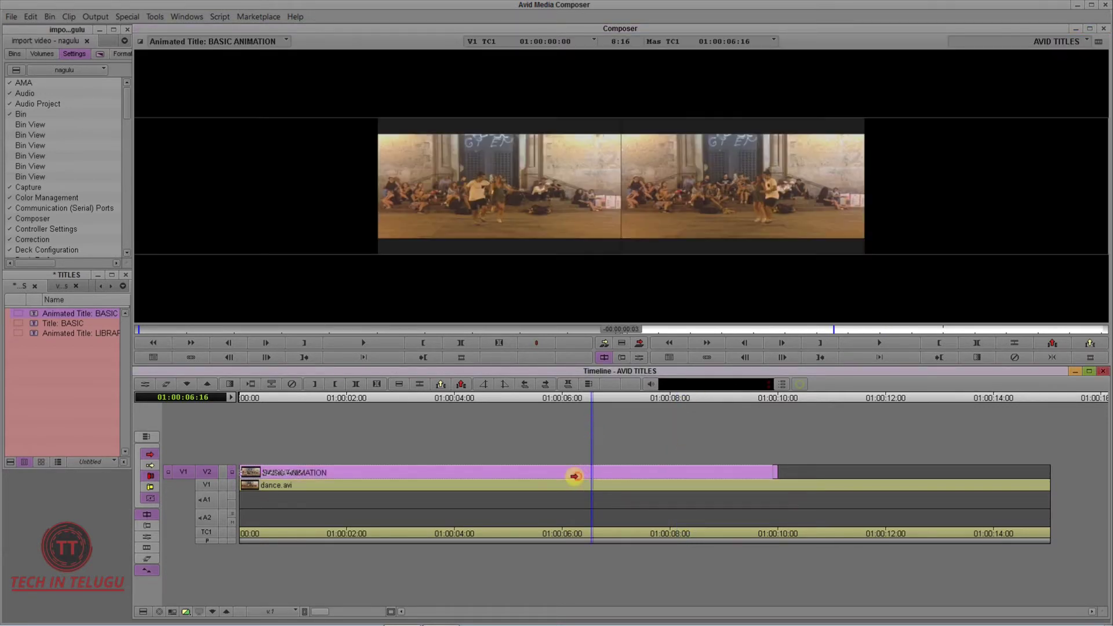
left_click_drag(588, 397, 330, 399)
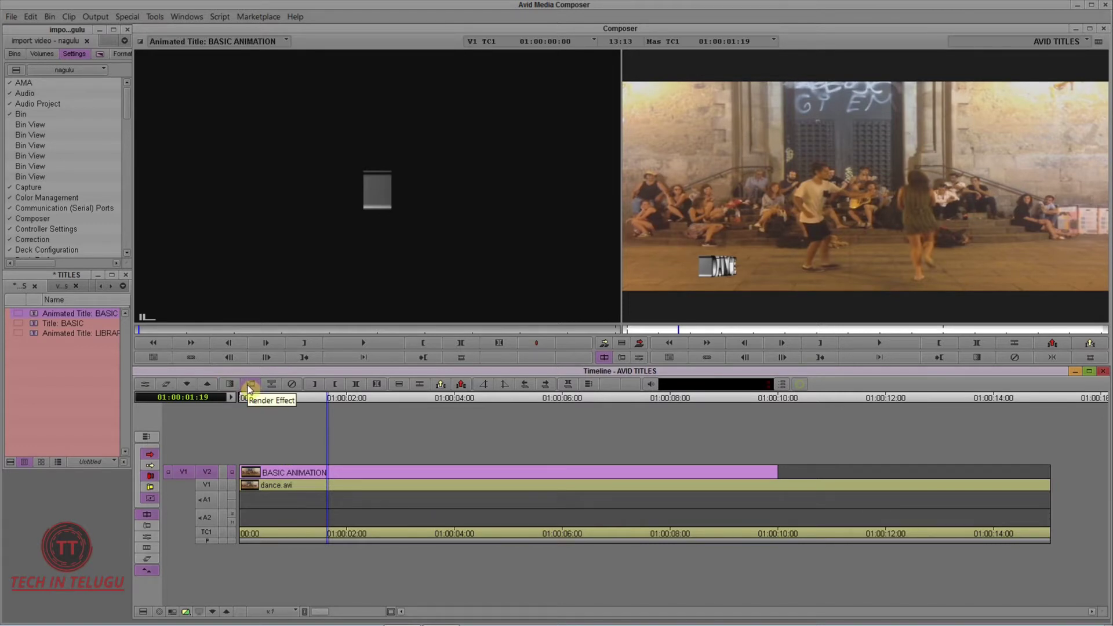
Render the title effect to drive 1TB ALL (D:) and return to the sequence start.
left_click(250, 385)
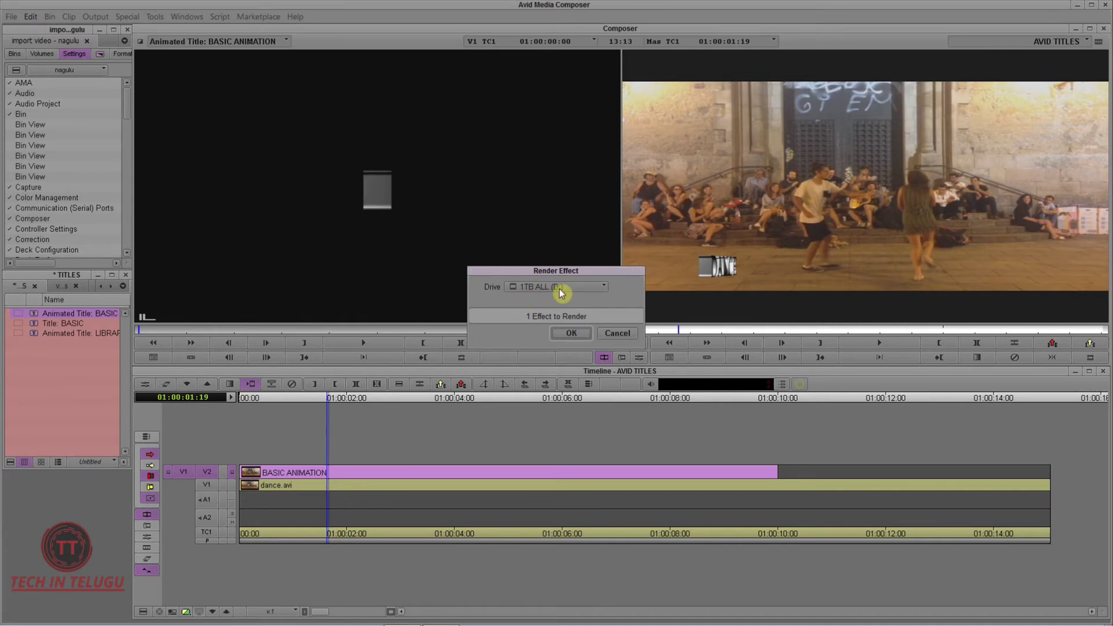
left_click(577, 334)
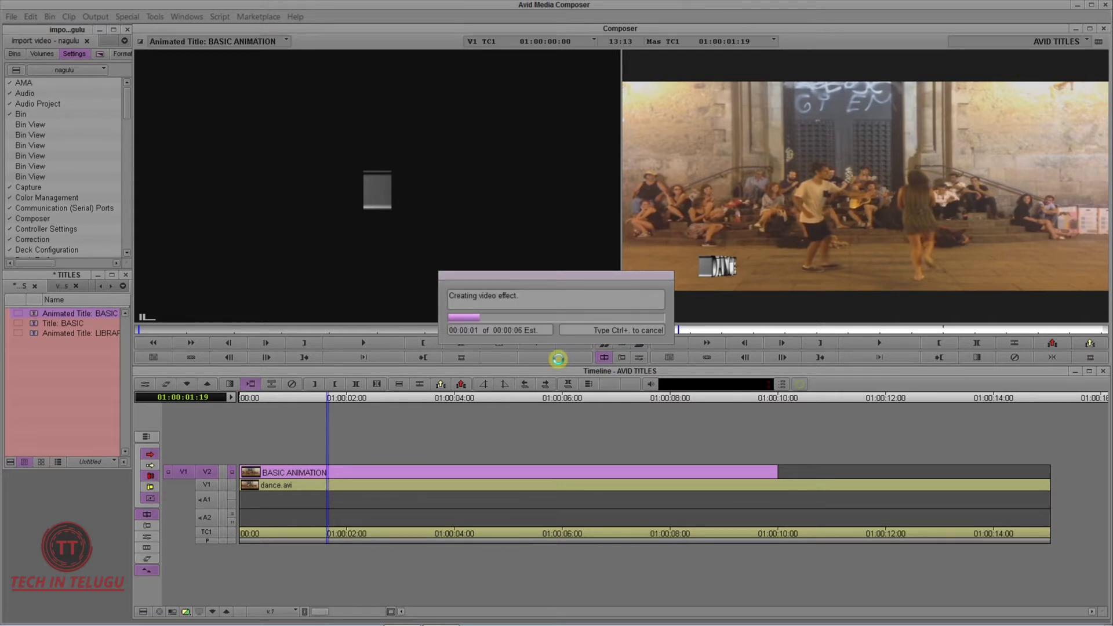
left_click_drag(328, 398, 241, 406)
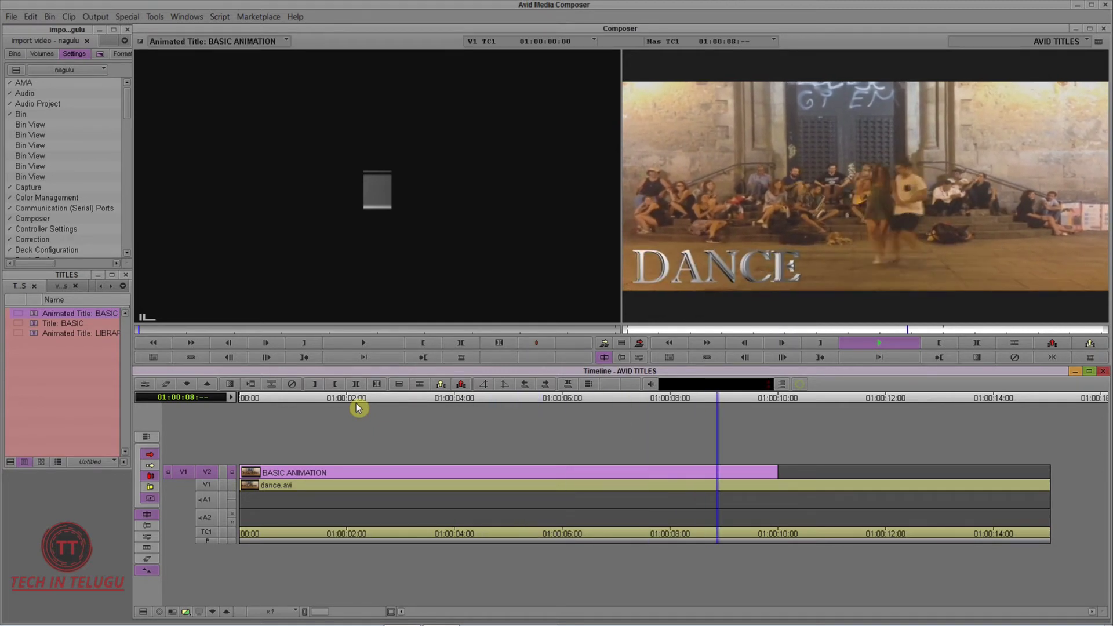
key("space")
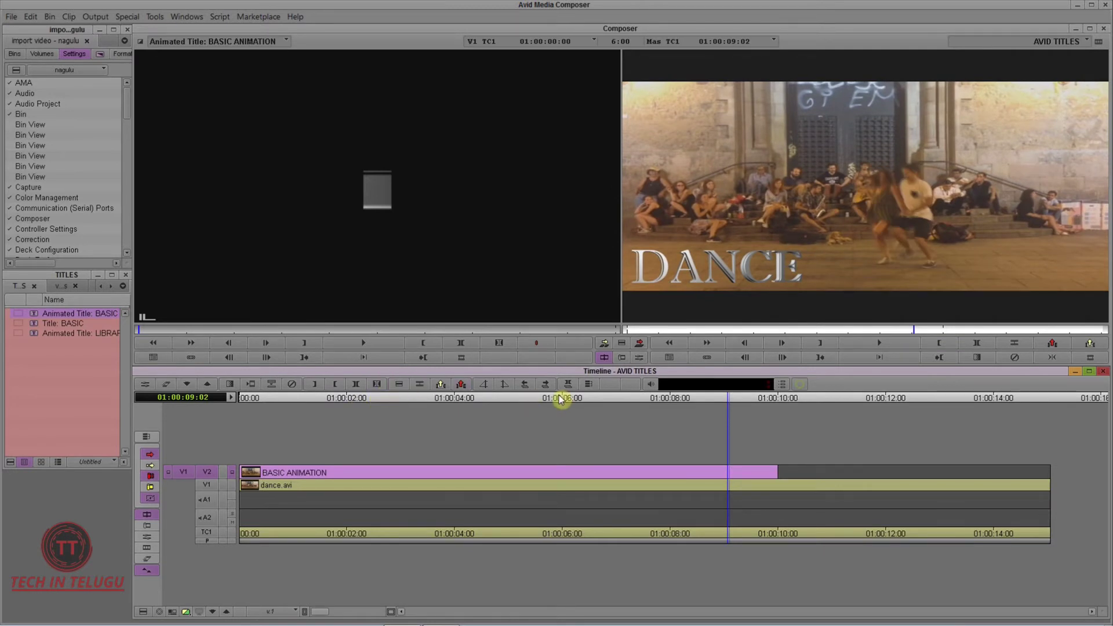
left_click(512, 397)
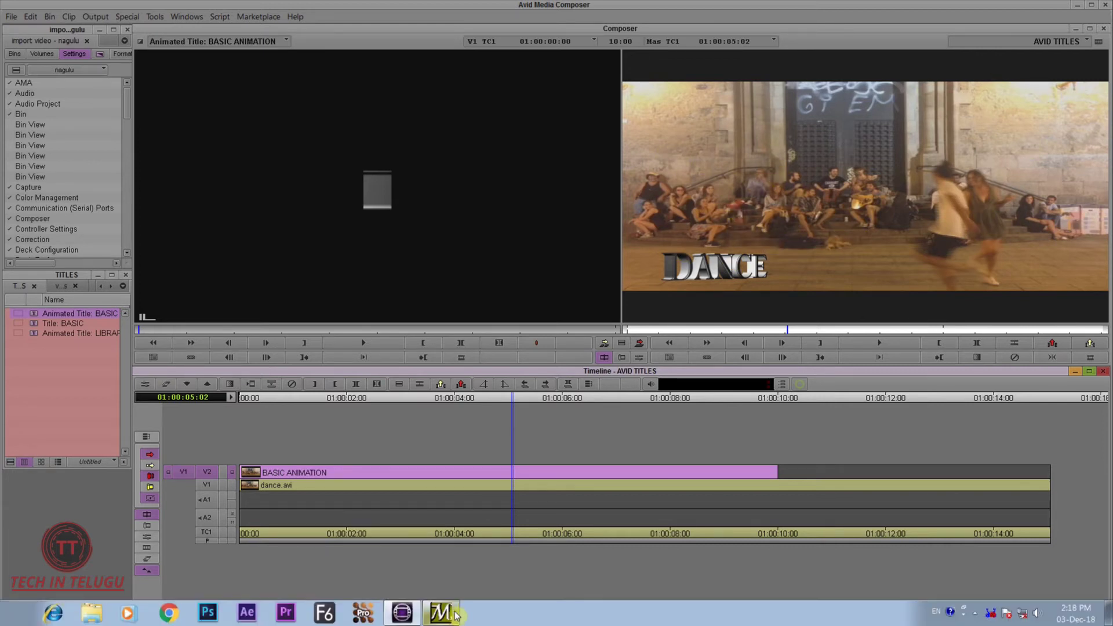
Return to Marquee, toggle the dance video background on and off, play, and deselect the text.
left_click(447, 614)
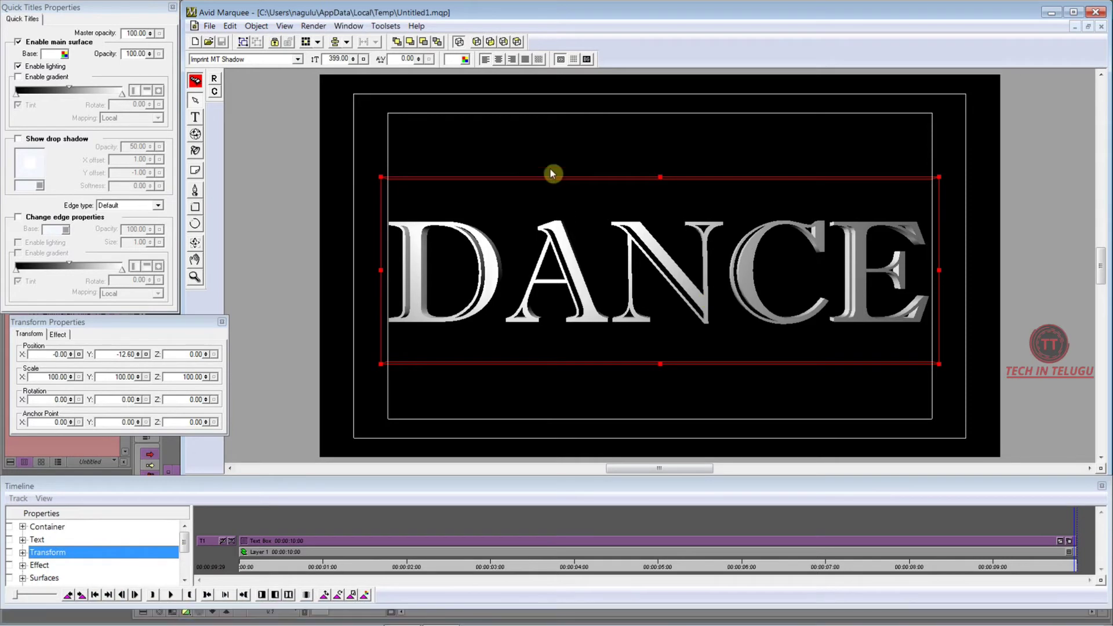
left_click(588, 59)
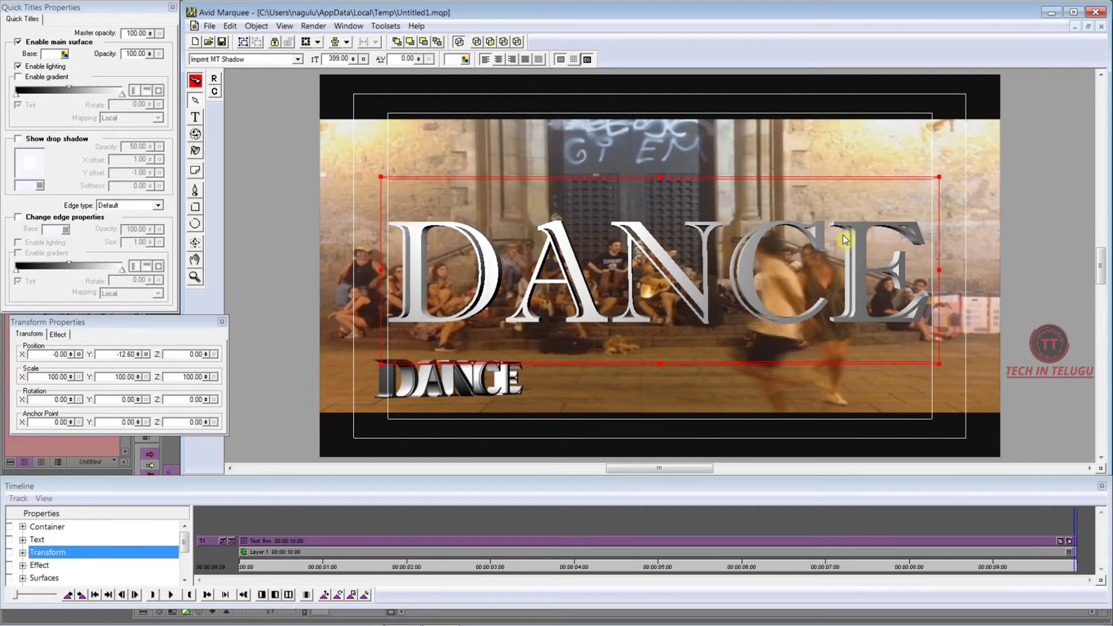
left_click(587, 60)
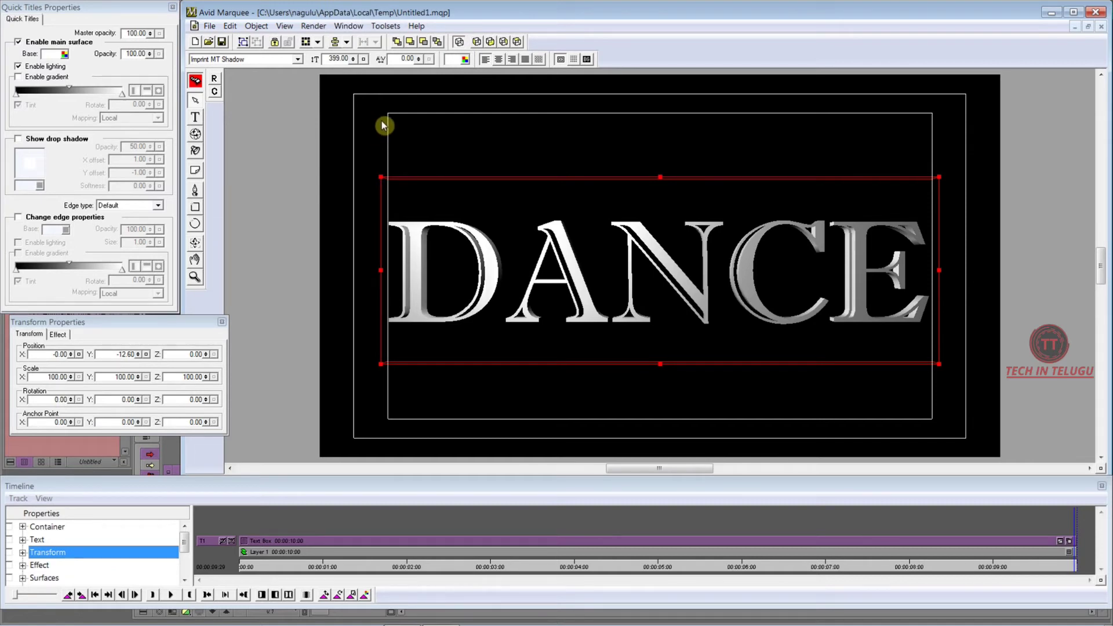
key("space")
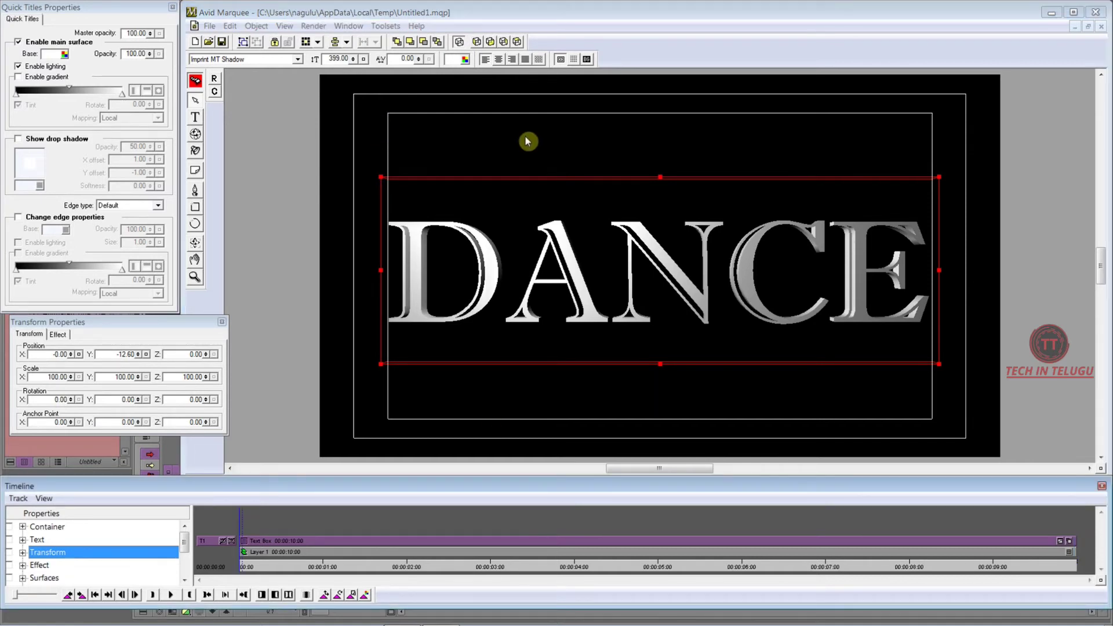
left_click(527, 141)
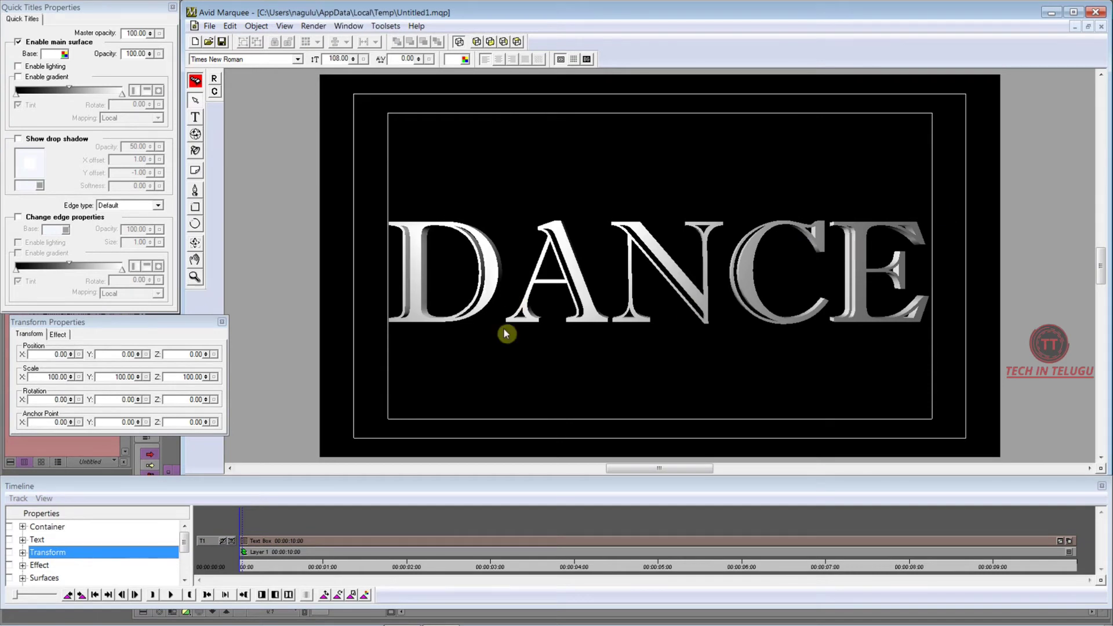
Import the Desktop image orig_203618 into the title as a new image layer.
left_click(247, 567)
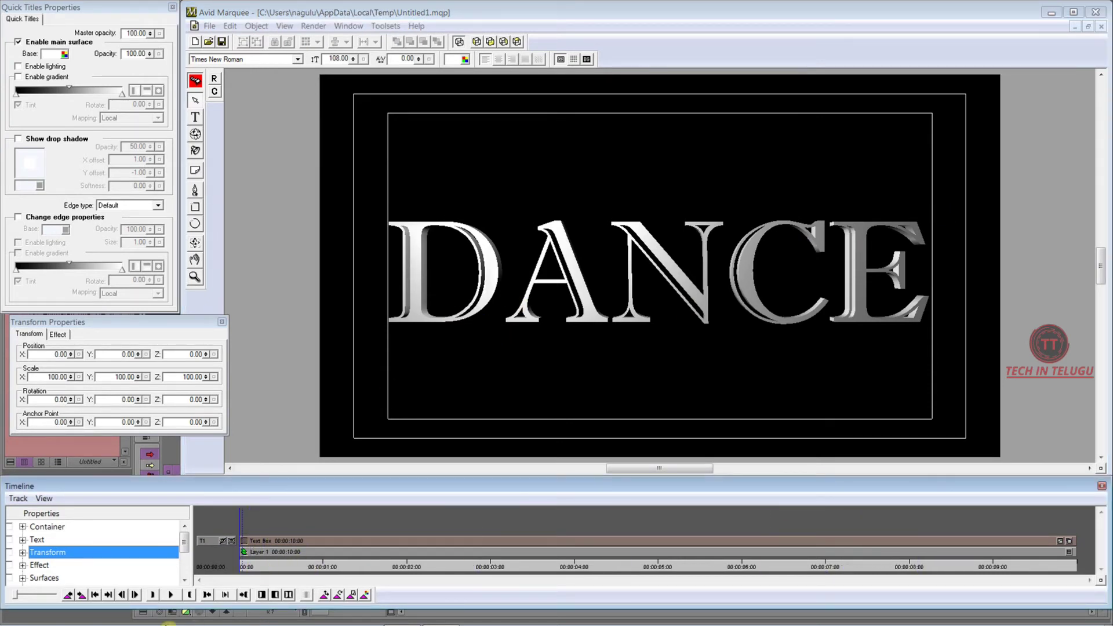
left_click(195, 81)
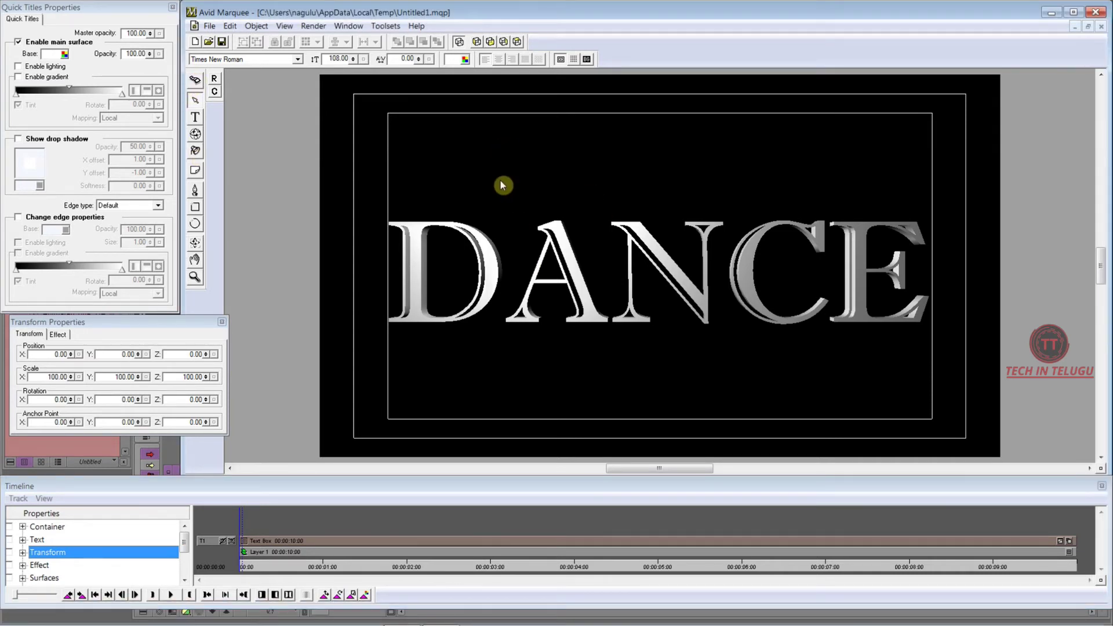
left_click(211, 27)
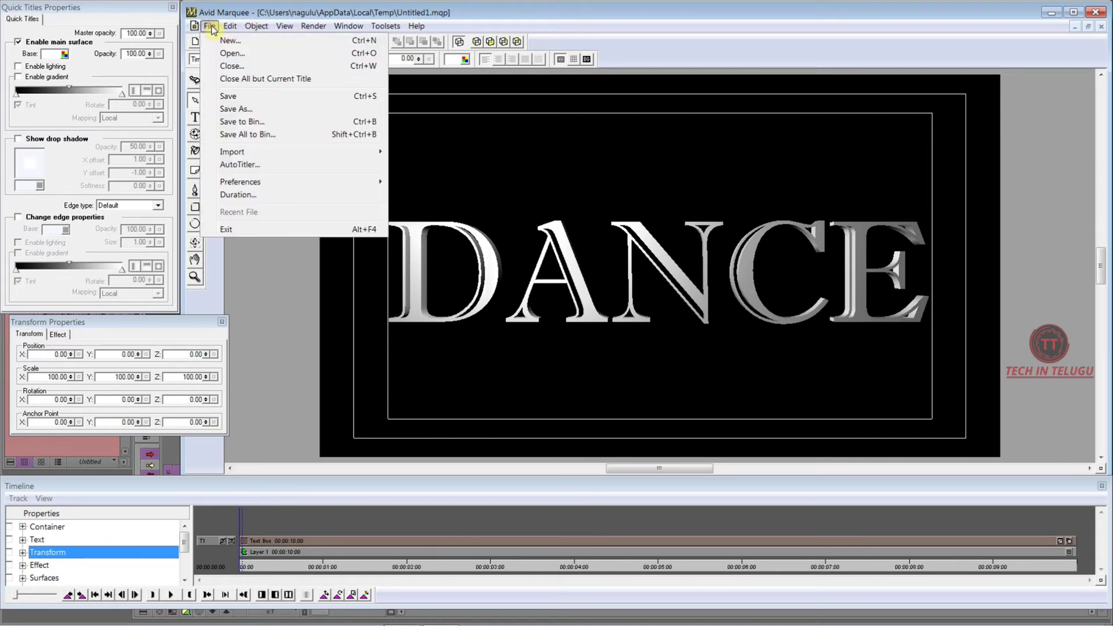
mouse_move(247, 153)
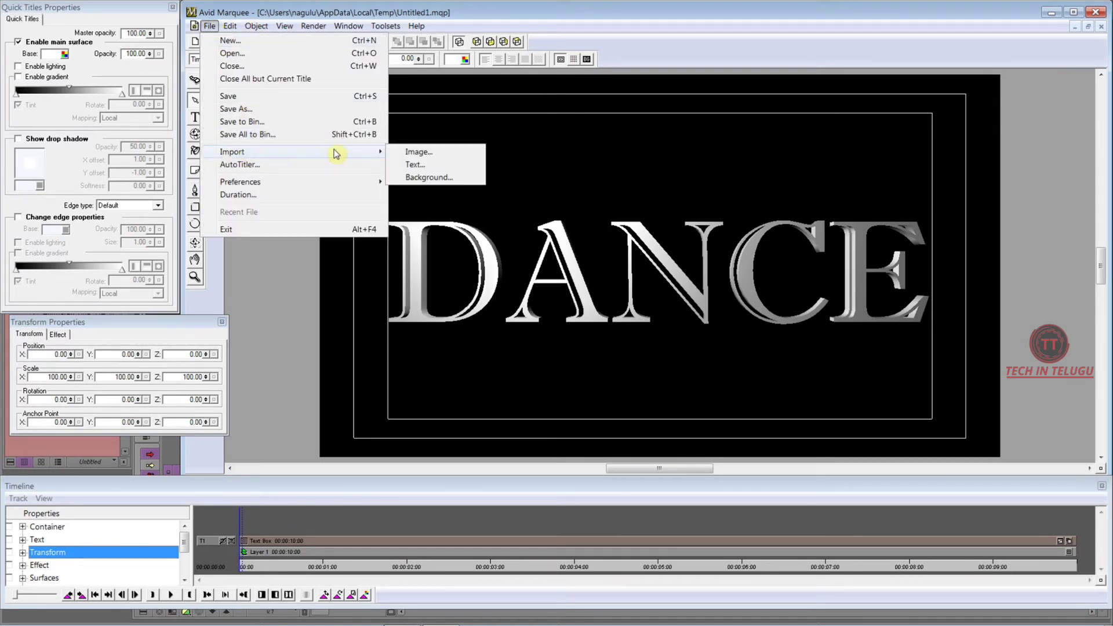
left_click(419, 152)
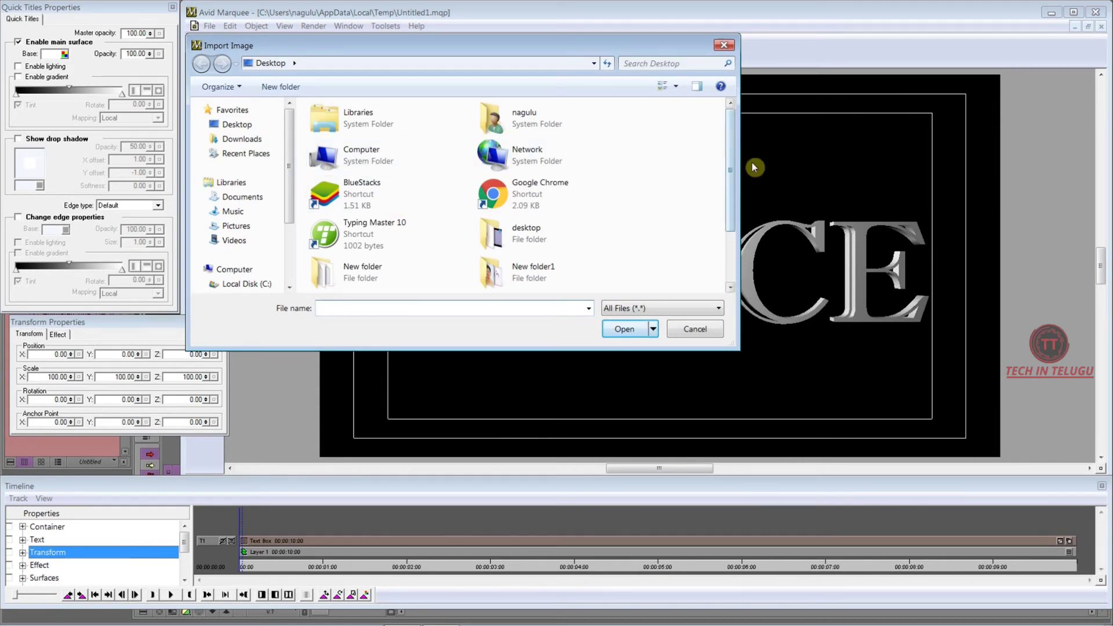
left_click_drag(732, 155, 732, 224)
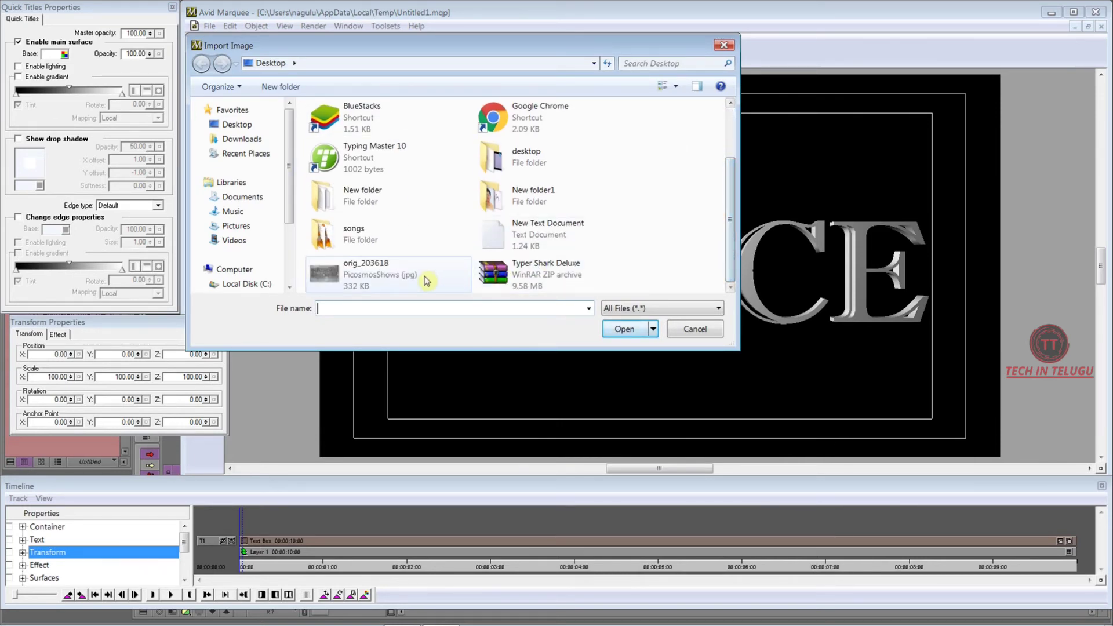
left_click(337, 280)
left_click(624, 329)
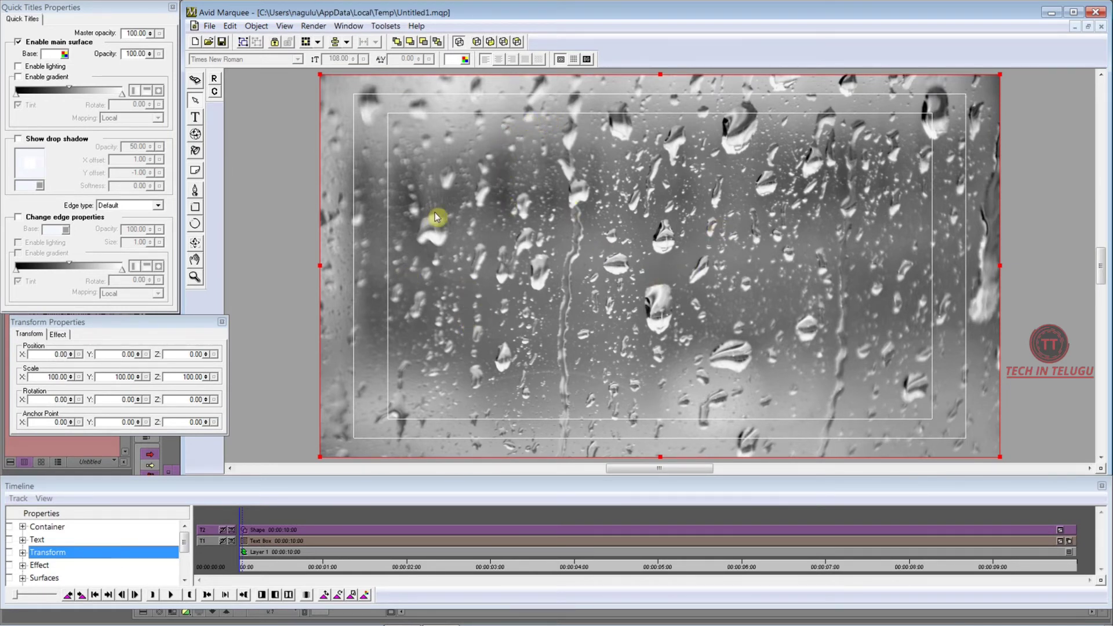
Send the raindrop image to the back and stretch its left, right and top edges to the frame.
left_click(263, 29)
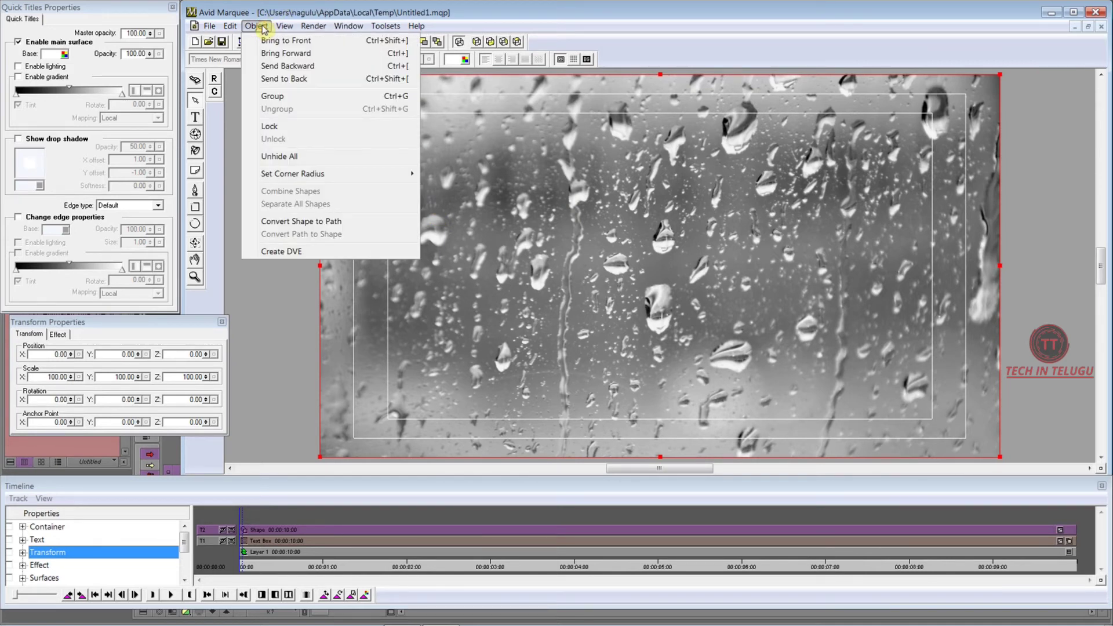
left_click(281, 81)
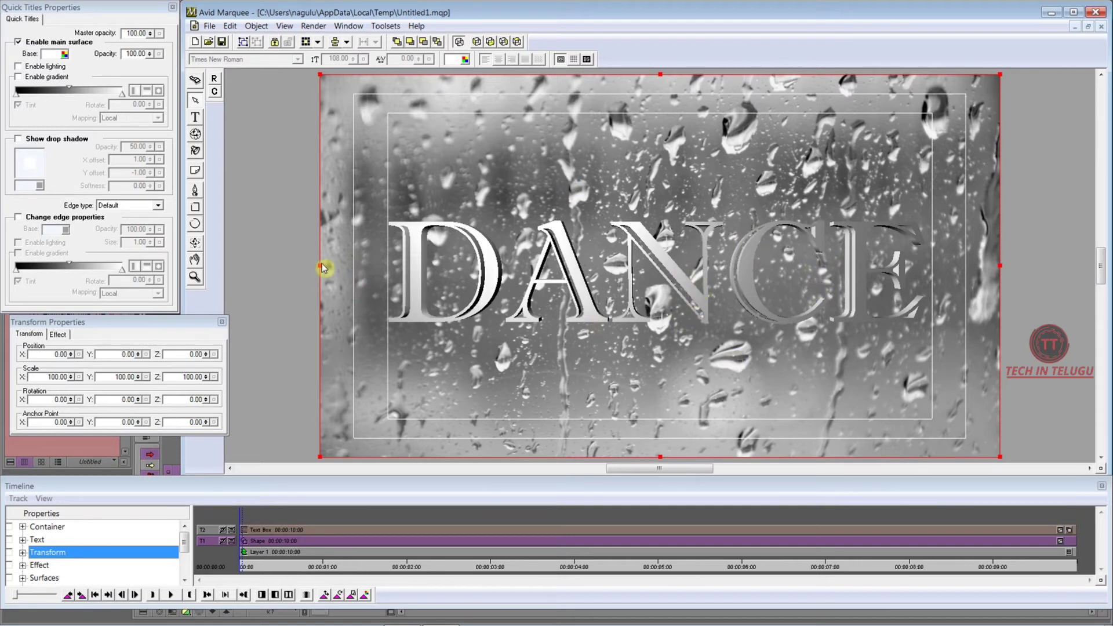
left_click_drag(320, 269, 224, 270)
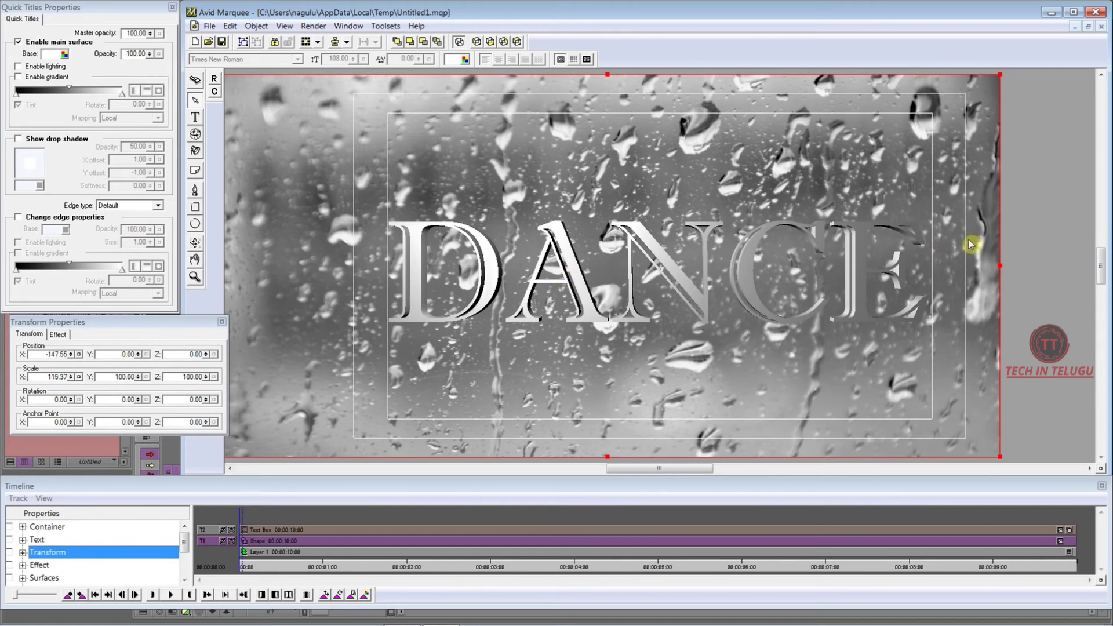
left_click_drag(1001, 265, 1098, 264)
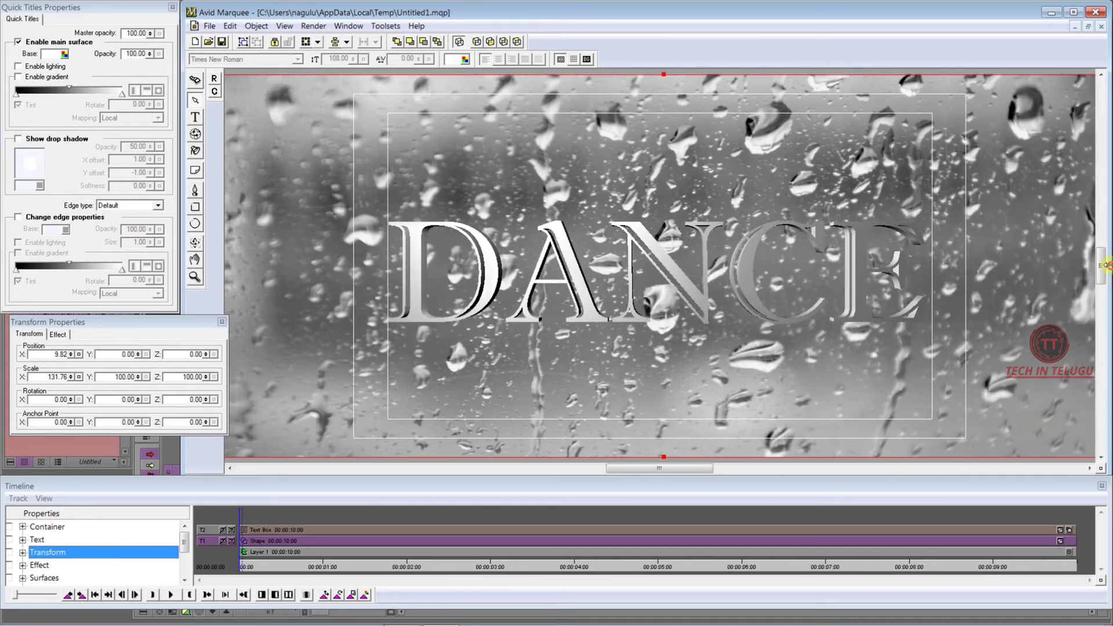
left_click_drag(664, 74, 665, 129)
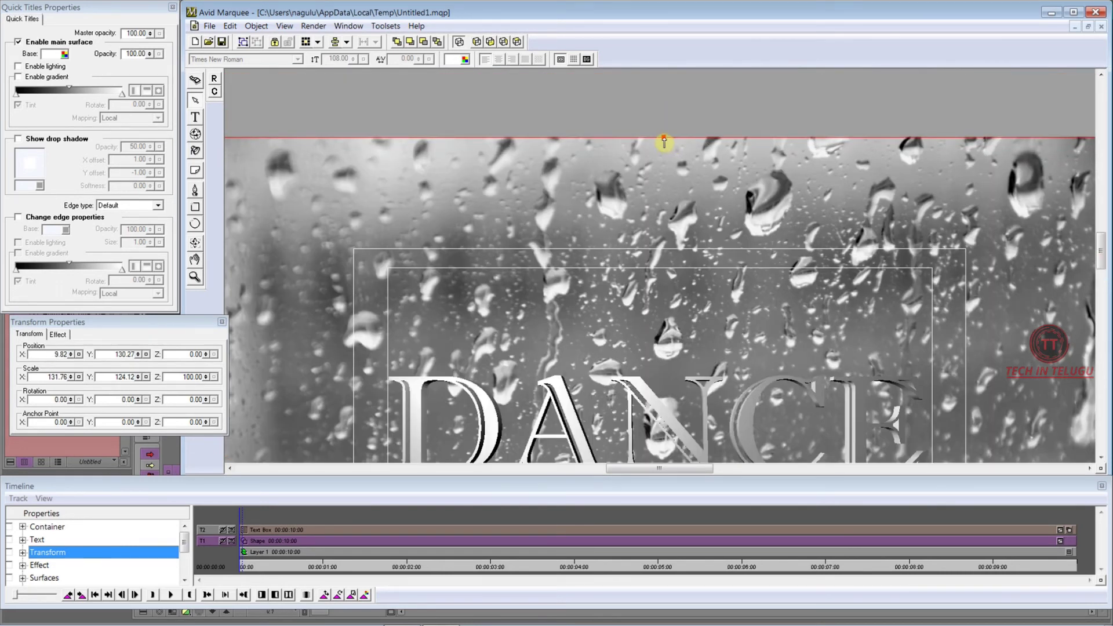
left_click_drag(1100, 251, 1103, 267)
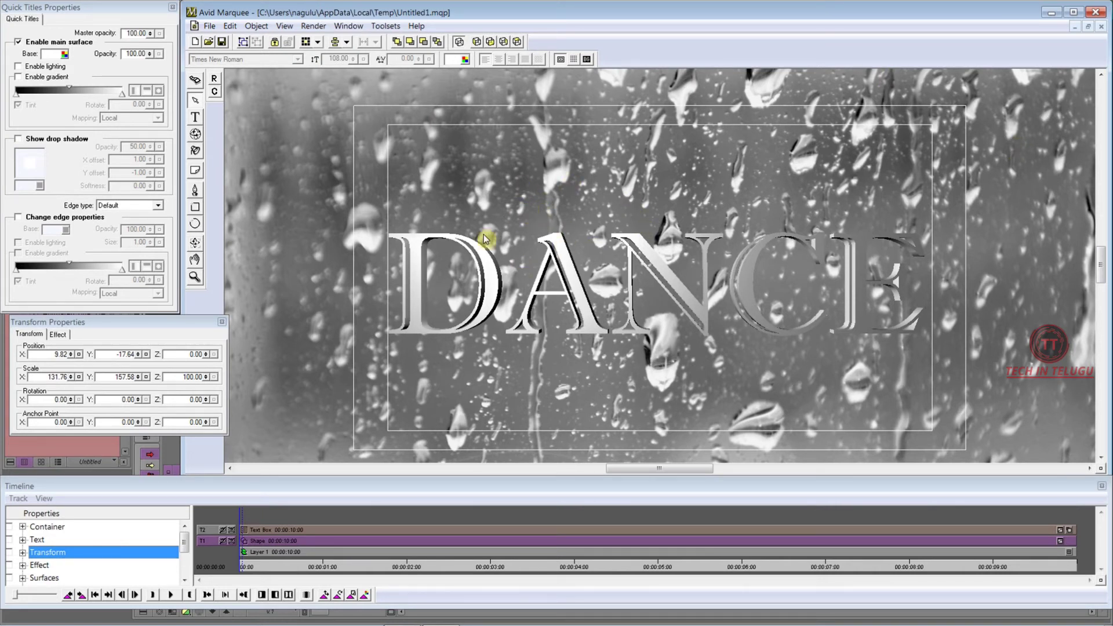
Try spinning the DANCE title on its vertical axis, then undo it back to face-on.
left_click(196, 134)
left_click(425, 244)
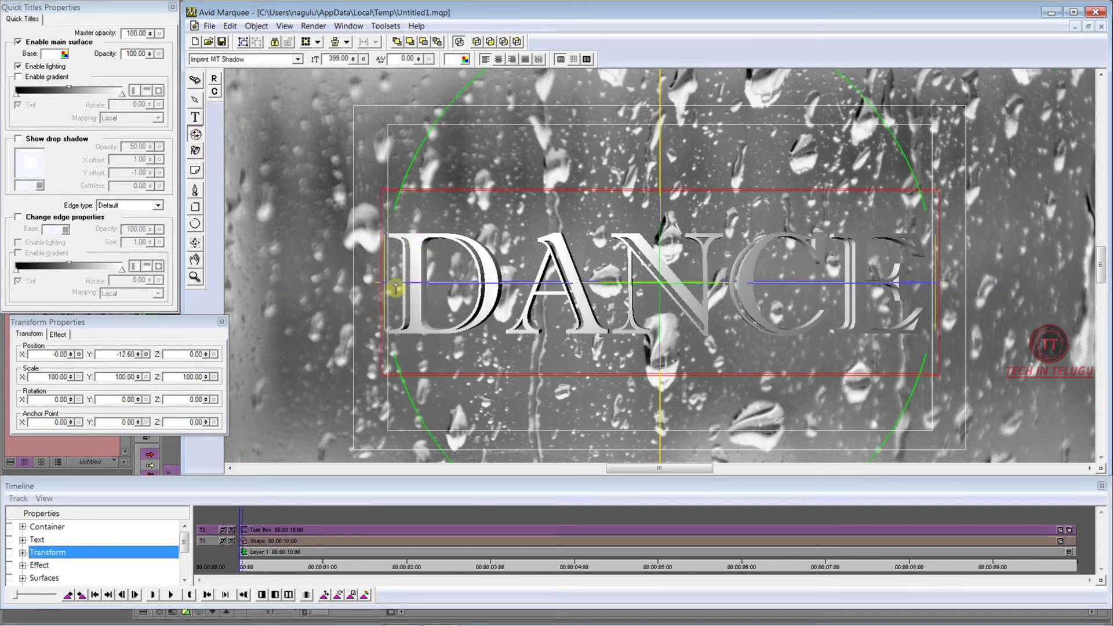
mouse_move(398, 282)
left_mouse_down()
mouse_move(360, 285)
mouse_move(410, 285)
left_mouse_up()
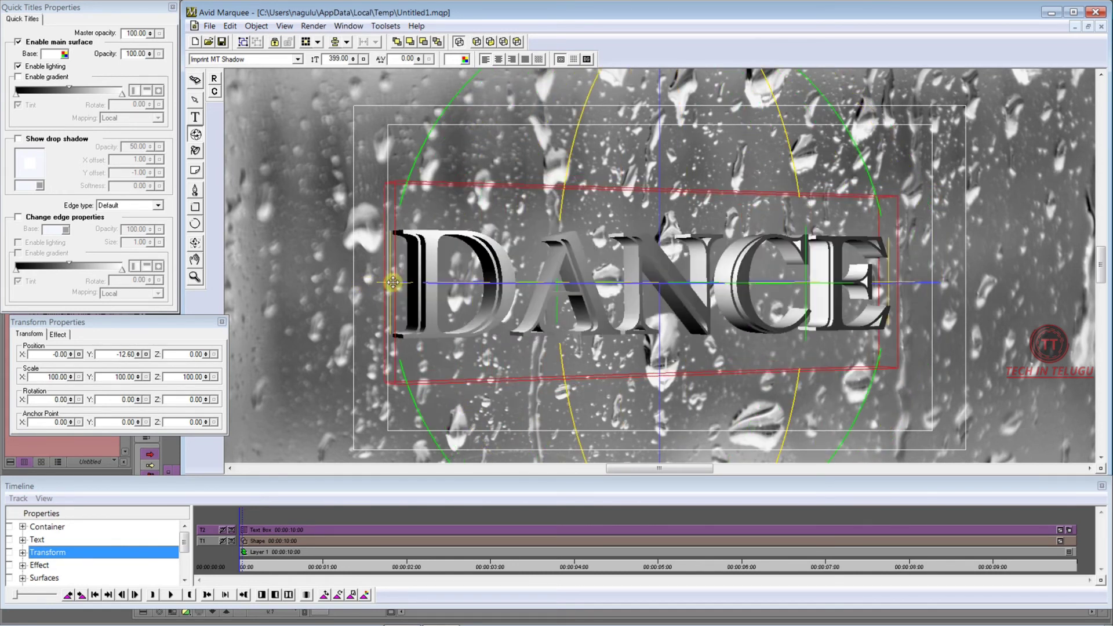
left_click_drag(410, 286, 409, 290)
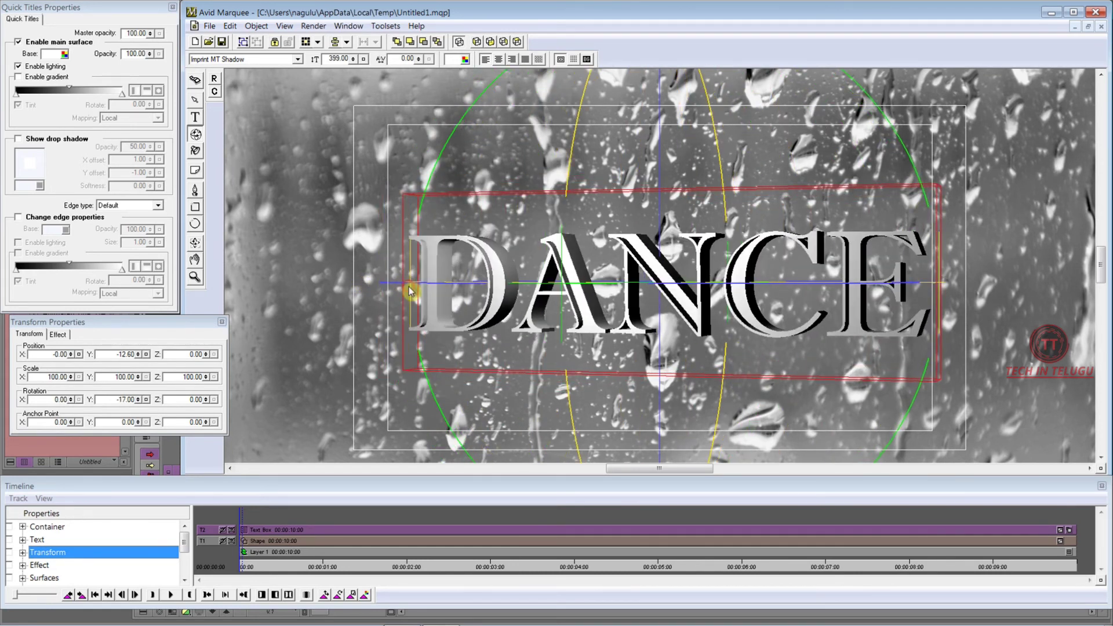
key("ctrl+z")
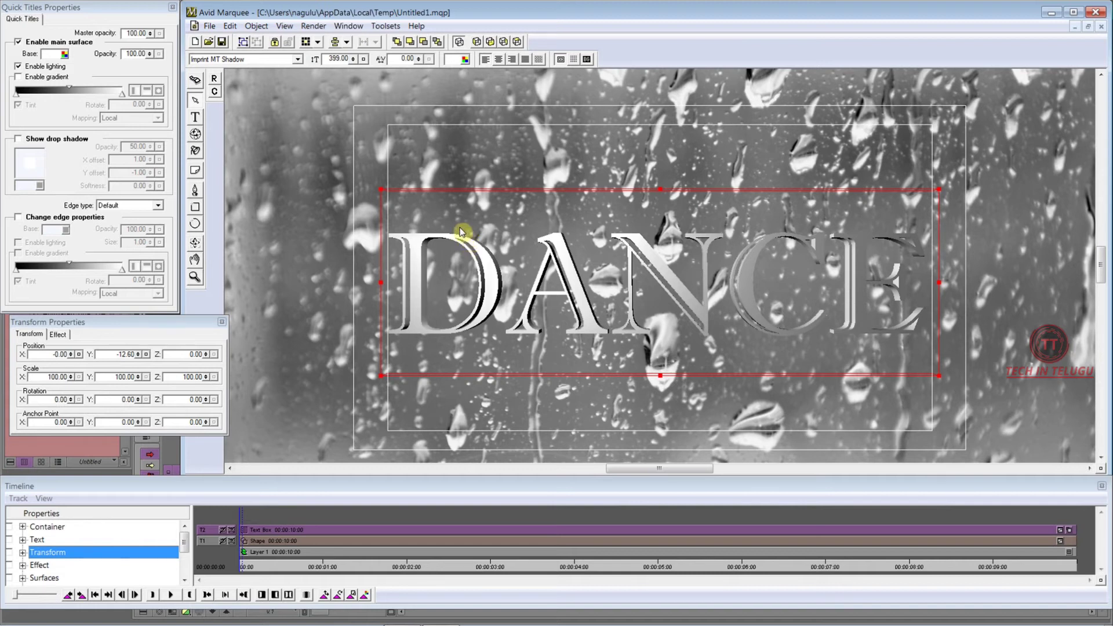
Select both the raindrop background image and the DANCE title.
left_click(458, 155)
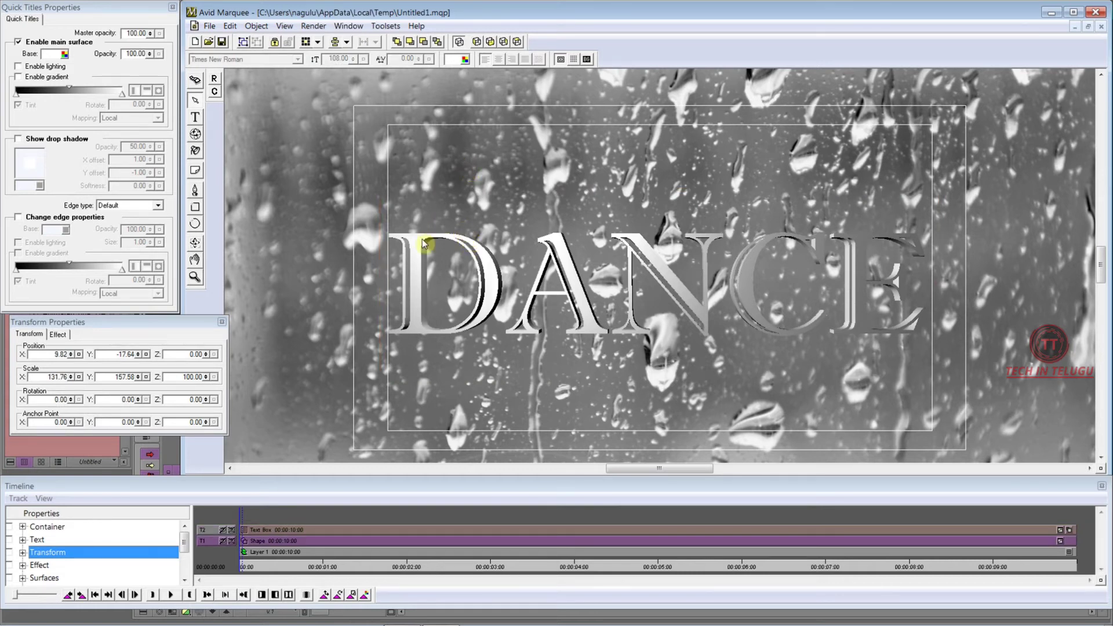
left_click(419, 247)
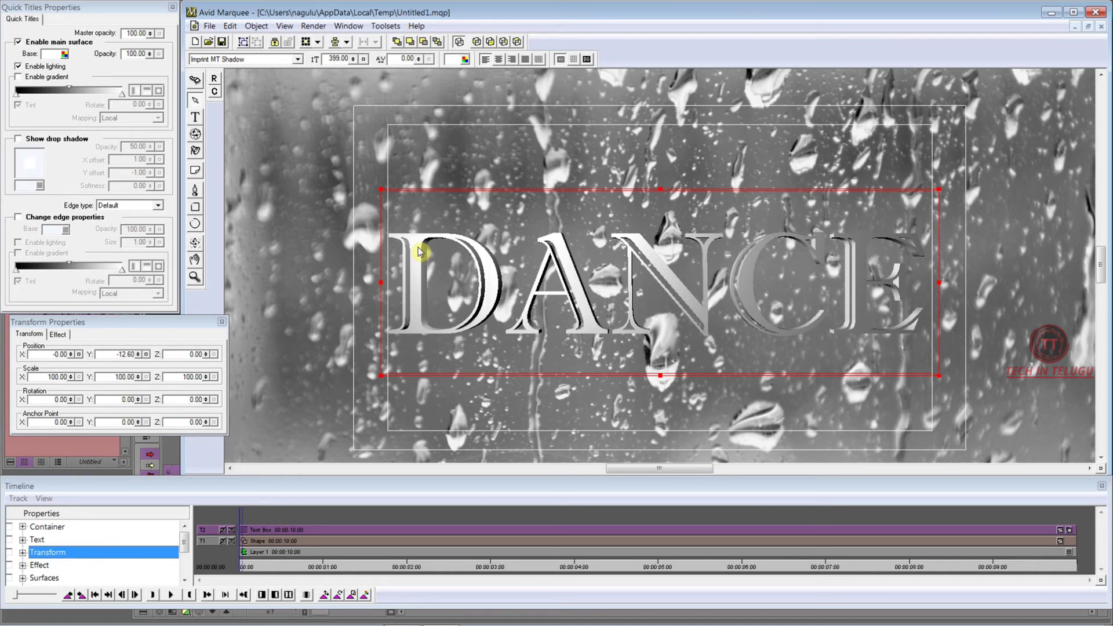
left_click(425, 246, "shift")
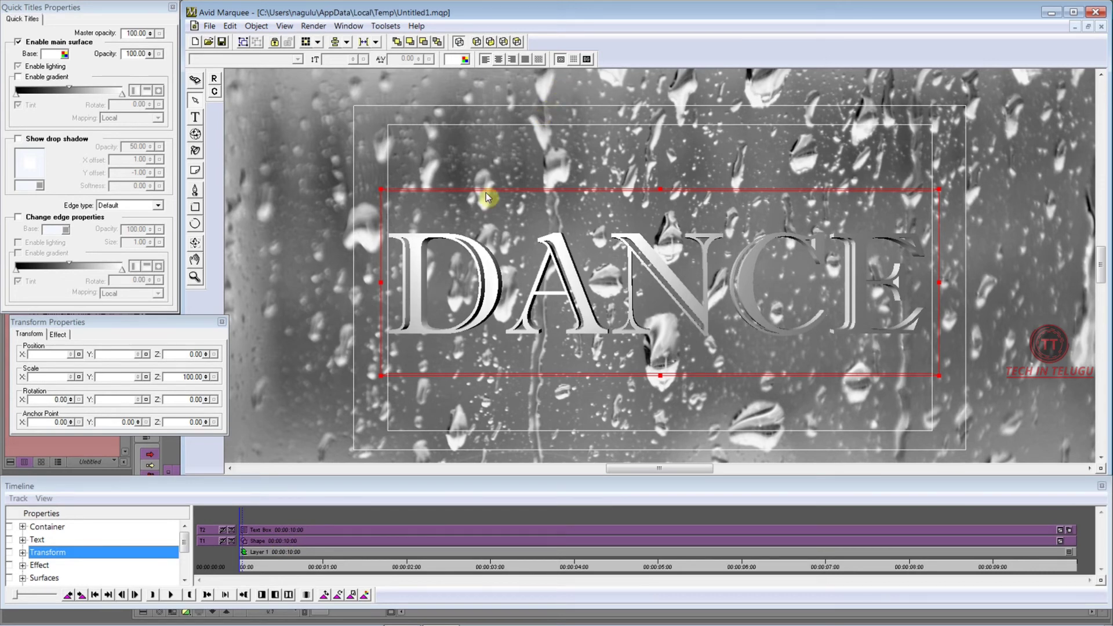
Group the title and background, test a 3D turn, and enable keyframe recording.
left_click(264, 29)
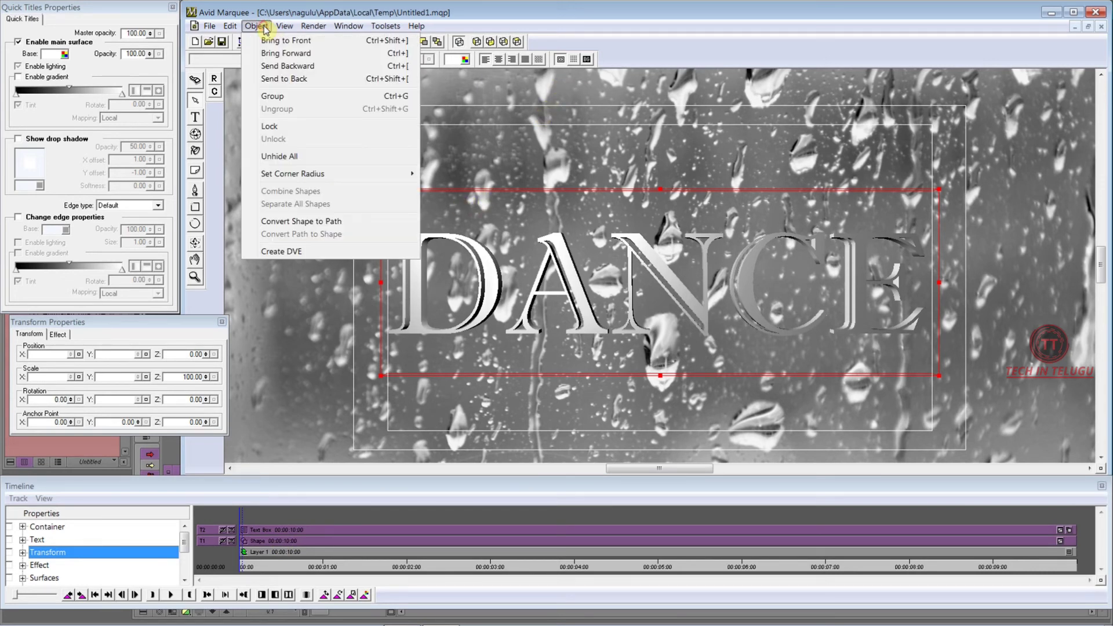
left_click(297, 97)
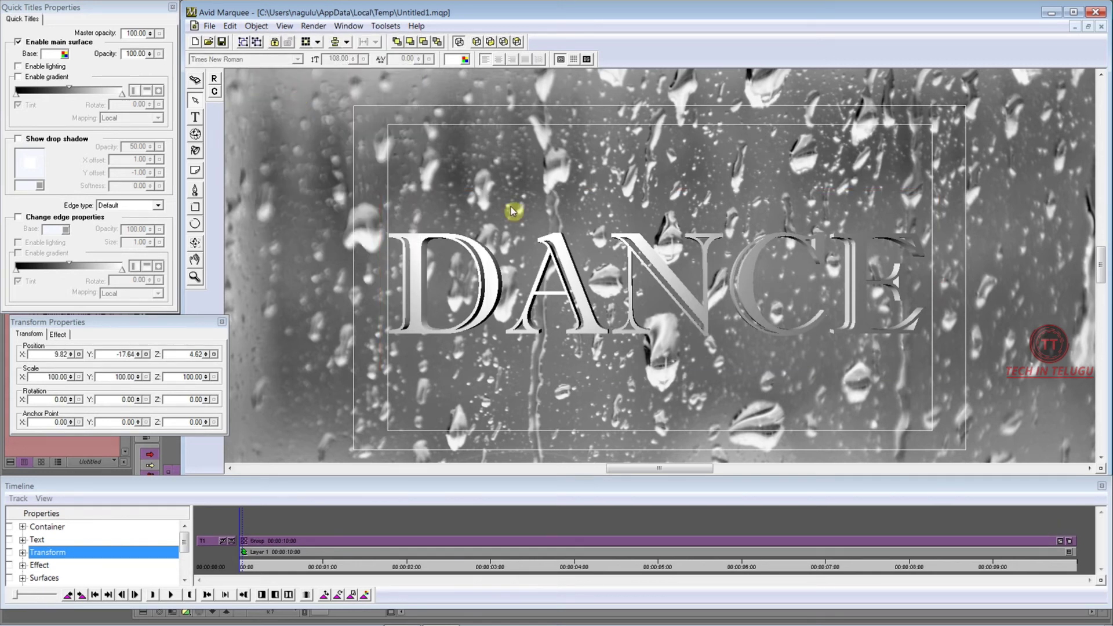
left_click(196, 137)
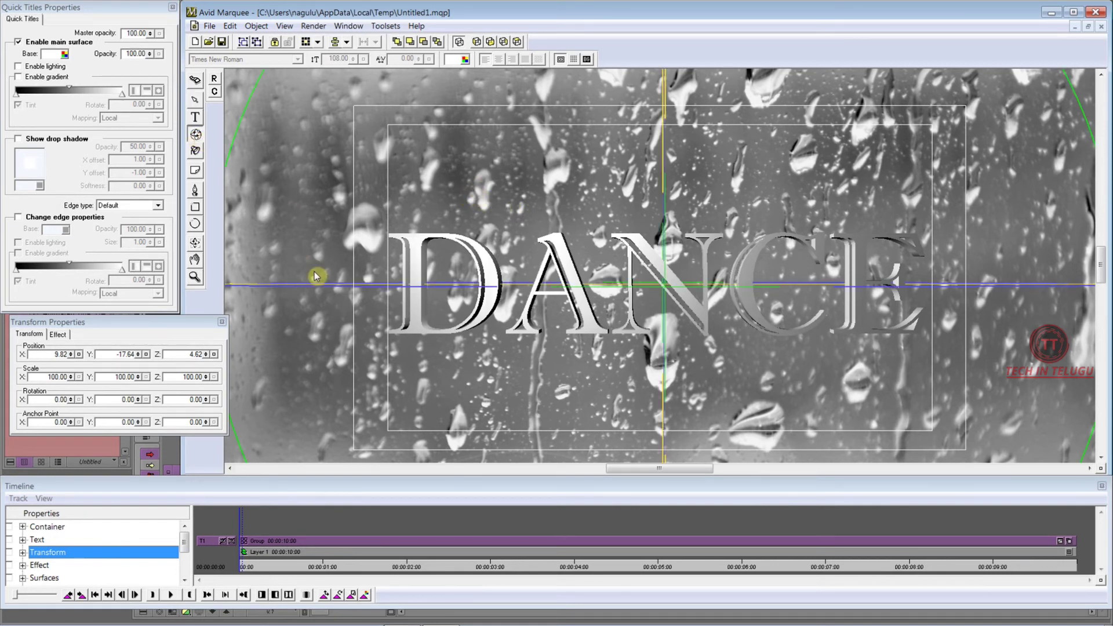
mouse_move(324, 285)
left_mouse_down()
mouse_move(312, 275)
mouse_move(711, 270)
left_mouse_up()
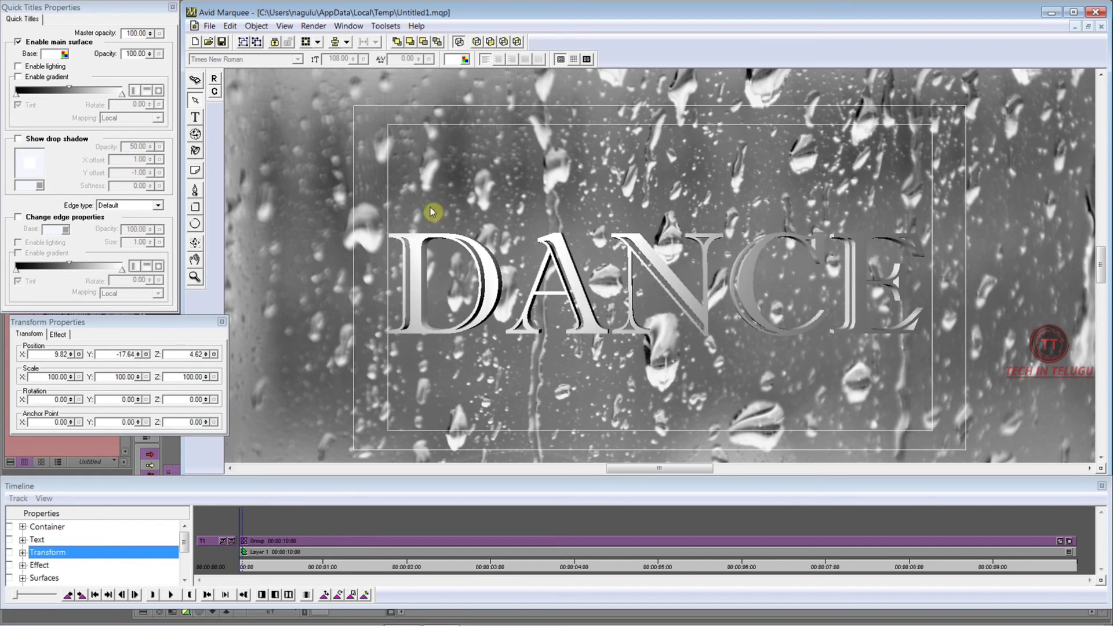
left_click(195, 81)
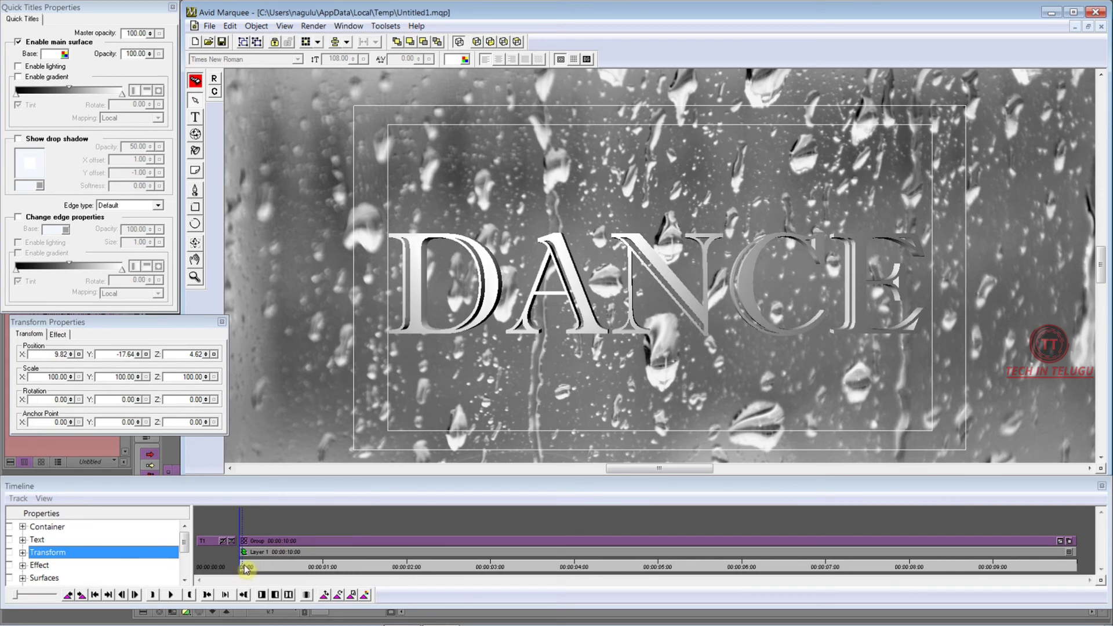
Set Rotation Y to 25.20 at the last frame, then play and scrub to review the spin.
left_click_drag(244, 571, 1069, 568)
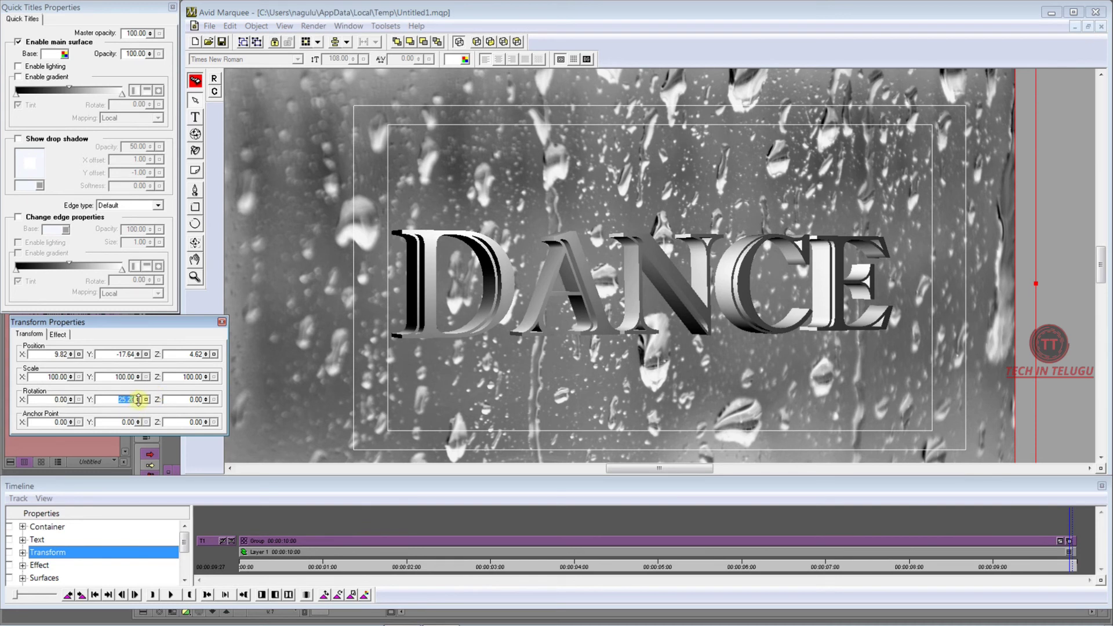
key("space")
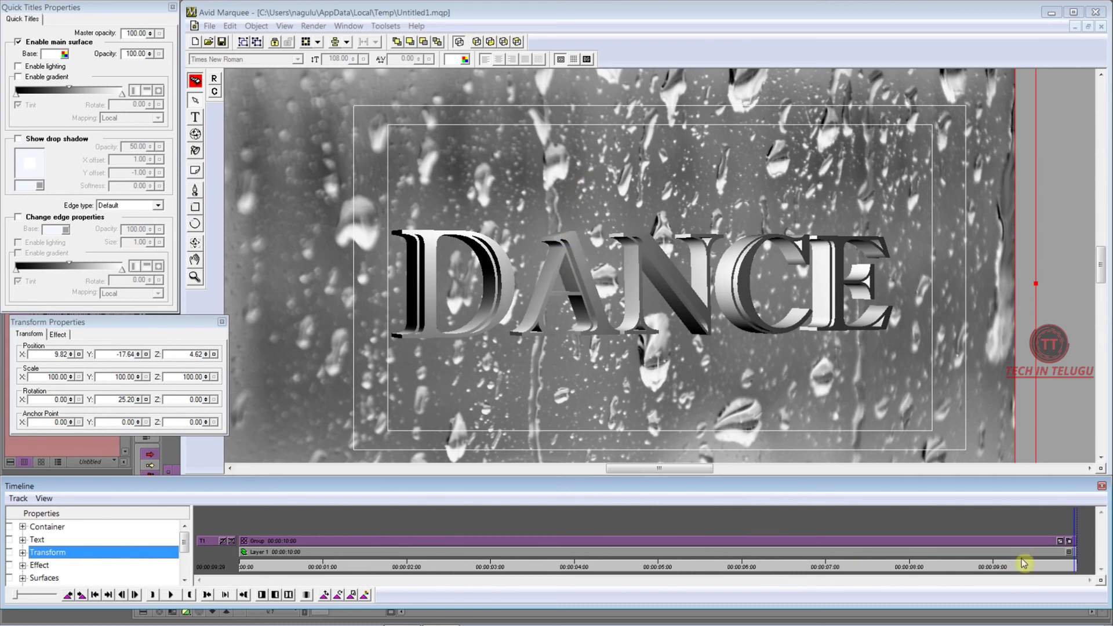
left_click_drag(1023, 569, 340, 574)
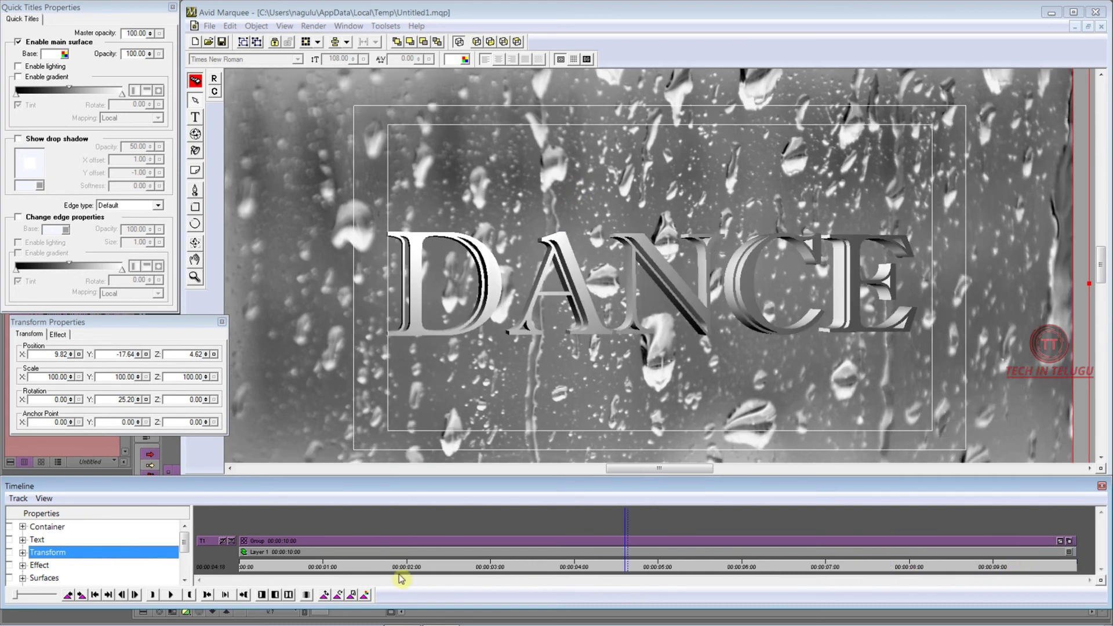
left_click_drag(341, 574, 666, 619)
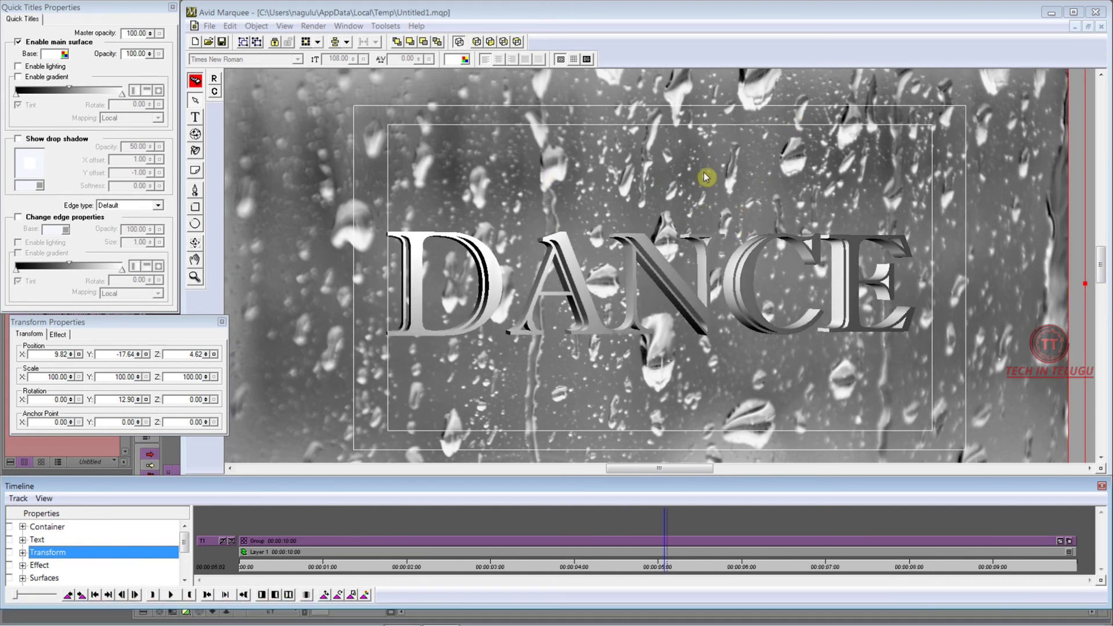
left_click(557, 568)
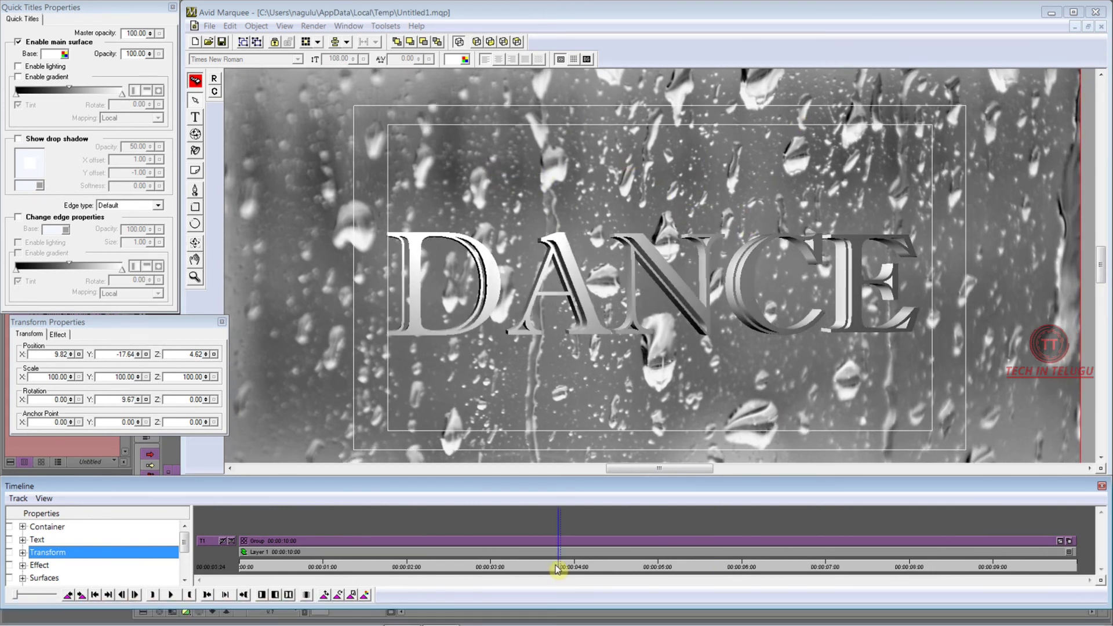